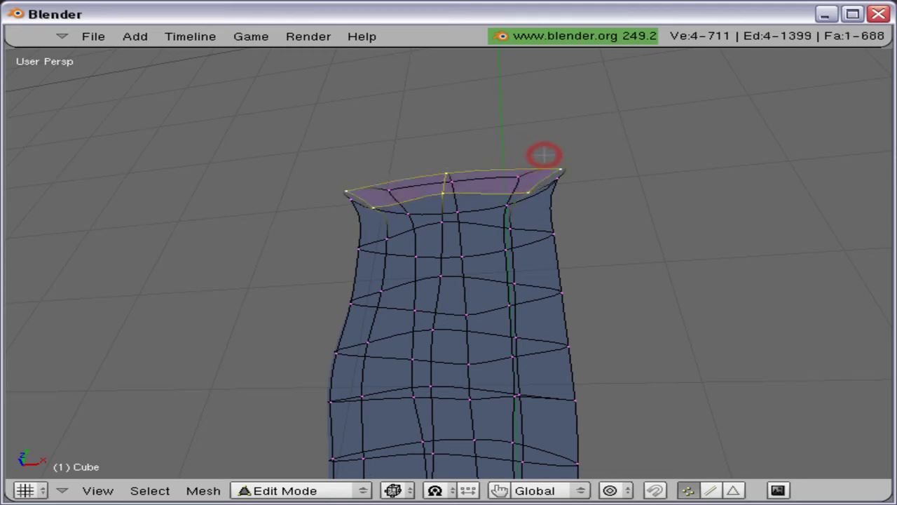
Step: Merge the two neighbouring vertices at the outer corner of the jaw mesh's narrow end into one
{"action": "scroll", "coordinate": [566, 174], "scroll_direction": "up", "scroll_amount": 1}
{"action": "middle_click_drag", "start_coordinate": [559, 149], "coordinate": [472, 188], "text": "shift"}
{"action": "scroll", "coordinate": [471, 187], "scroll_direction": "up", "scroll_amount": 2}
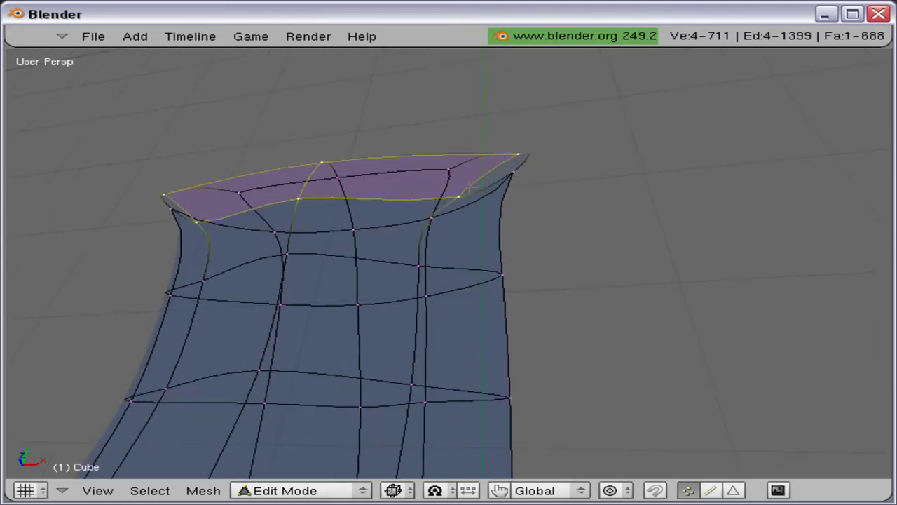
{"action": "right_click", "coordinate": [513, 170]}
{"action": "right_click", "coordinate": [515, 149], "text": "shift"}
{"action": "key", "text": "w"}
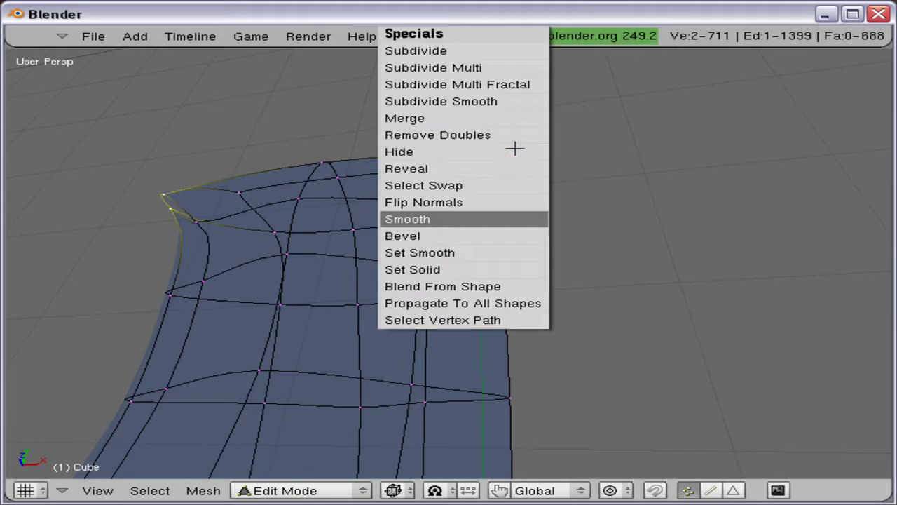
{"action": "left_click", "coordinate": [514, 151]}
{"action": "key", "text": "ctrl+z"}
{"action": "key", "text": "w"}
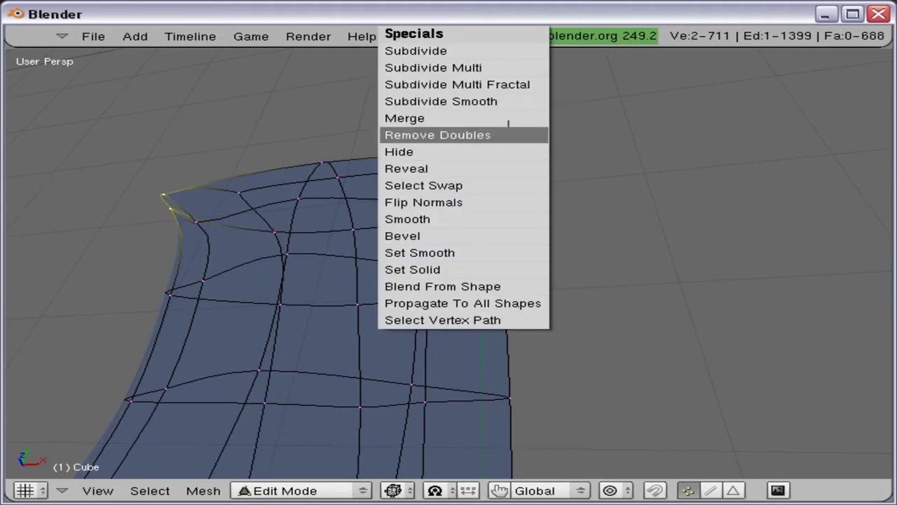
{"action": "left_click", "coordinate": [509, 119]}
{"action": "left_click", "coordinate": [509, 124]}
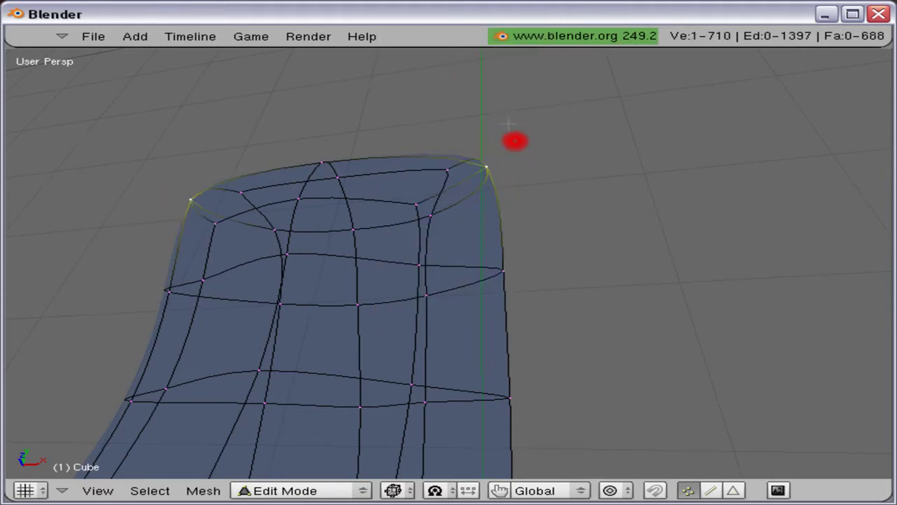
Step: In solid view, select the vertices along the middle ridge of the jaw's inner surface and lower them on Z with the transform manipulator
{"action": "key", "text": "a"}
{"action": "key", "text": "z"}
{"action": "mouse_move", "coordinate": [401, 290]}
{"action": "middle_mouse_down"}
{"action": "mouse_move", "coordinate": [418, 273]}
{"action": "mouse_move", "coordinate": [291, 255]}
{"action": "middle_mouse_up"}
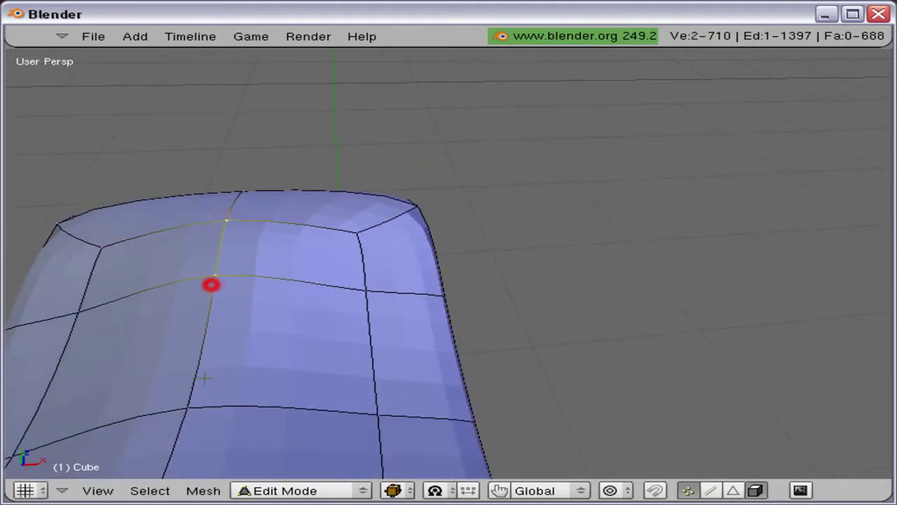
{"action": "right_click", "coordinate": [168, 418], "text": "shift"}
{"action": "middle_click_drag", "start_coordinate": [168, 418], "coordinate": [312, 421]}
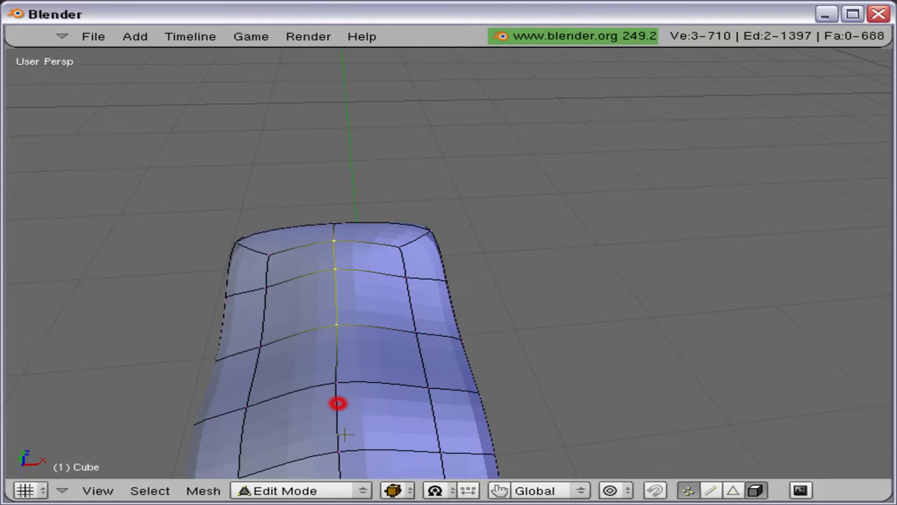
{"action": "right_click", "coordinate": [341, 384], "text": "shift"}
{"action": "right_click", "coordinate": [341, 448], "text": "shift"}
{"action": "scroll", "coordinate": [341, 447], "scroll_direction": "down", "scroll_amount": 2}
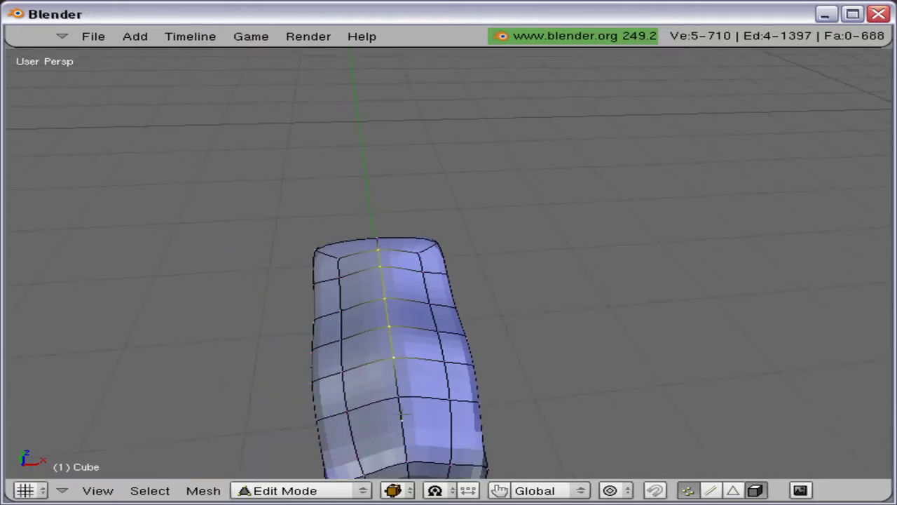
{"action": "middle_click_drag", "start_coordinate": [404, 411], "coordinate": [408, 364]}
{"action": "right_click", "coordinate": [406, 408], "text": "shift"}
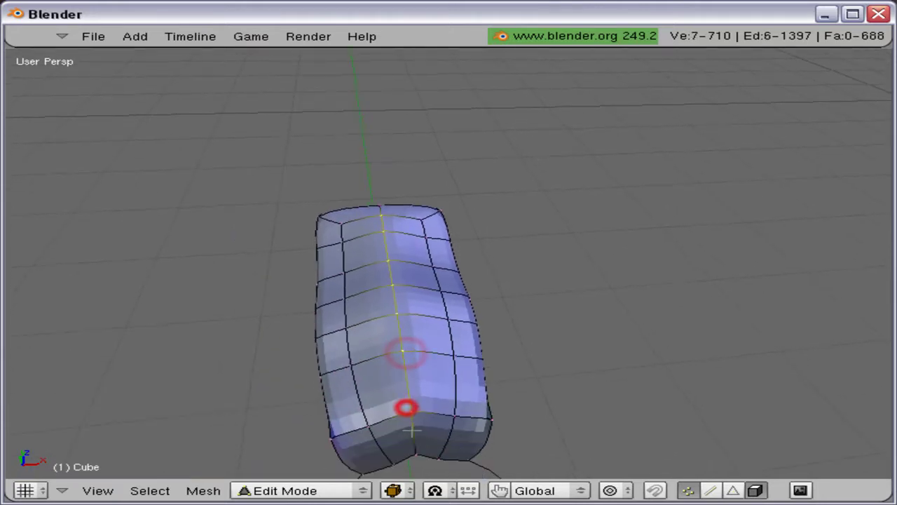
{"action": "middle_click_drag", "start_coordinate": [406, 407], "coordinate": [413, 265]}
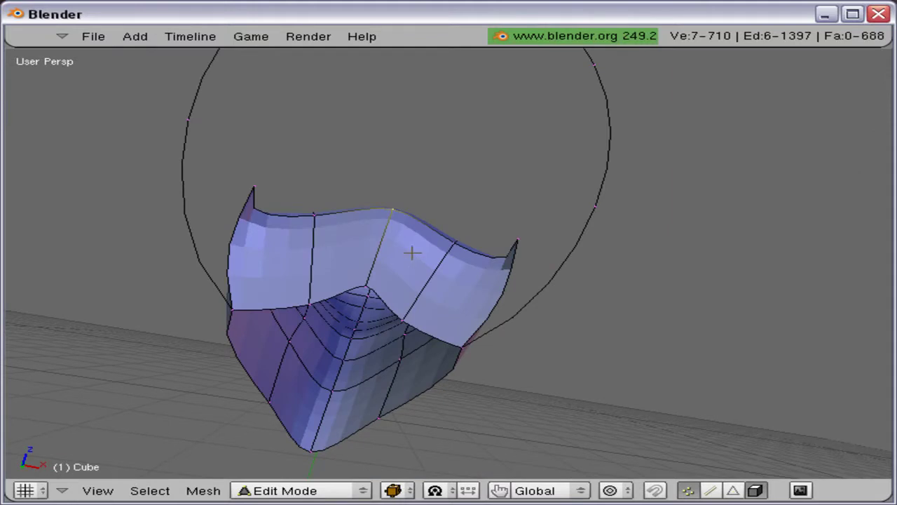
{"action": "key", "text": "ctrl+space"}
{"action": "left_click", "coordinate": [412, 252]}
{"action": "left_click_drag", "start_coordinate": [407, 183], "coordinate": [372, 270]}
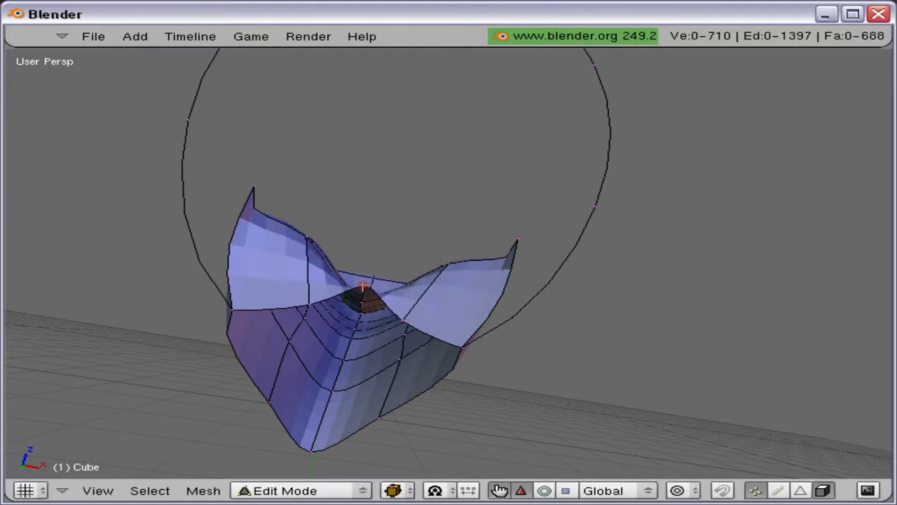
Step: Lower the middle-ridge vertex at the neck end of the jaw along Z, below the other ridge vertices
{"action": "key", "text": "g"}
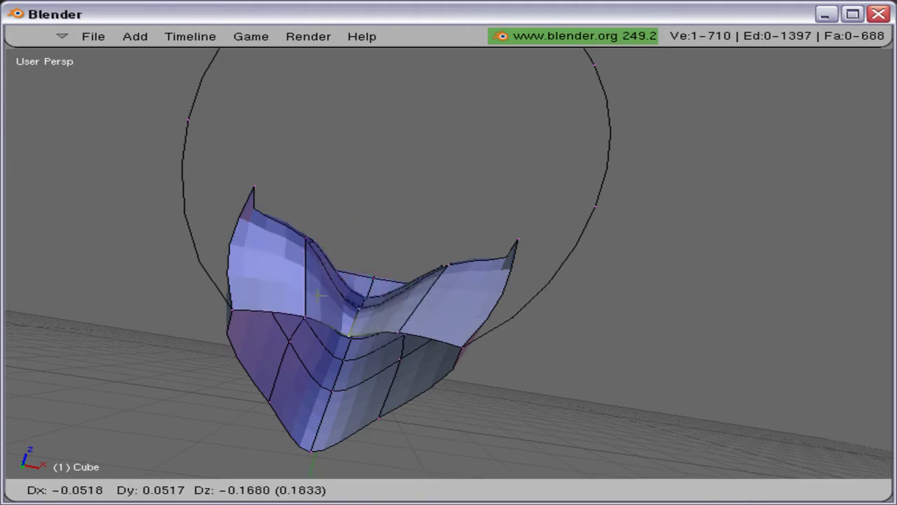
{"action": "key", "text": "y"}
{"action": "left_click", "coordinate": [379, 268]}
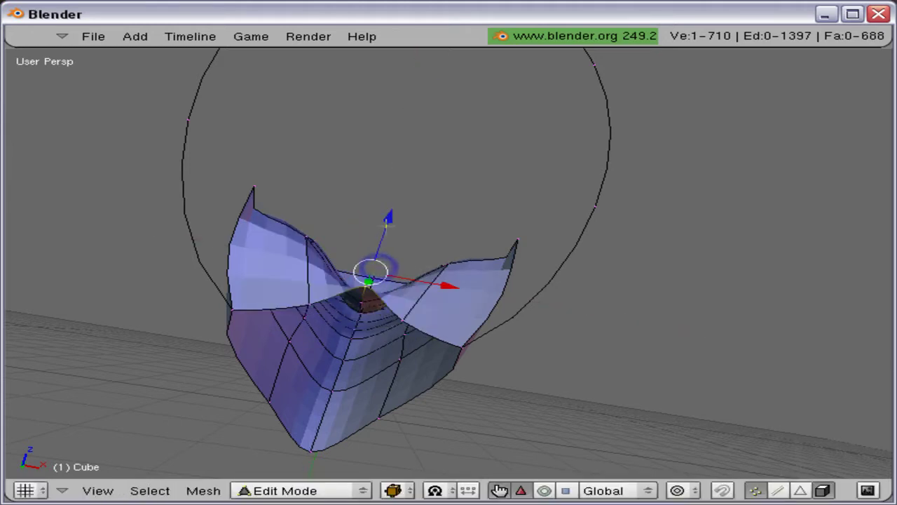
{"action": "left_click_drag", "start_coordinate": [375, 245], "coordinate": [365, 287]}
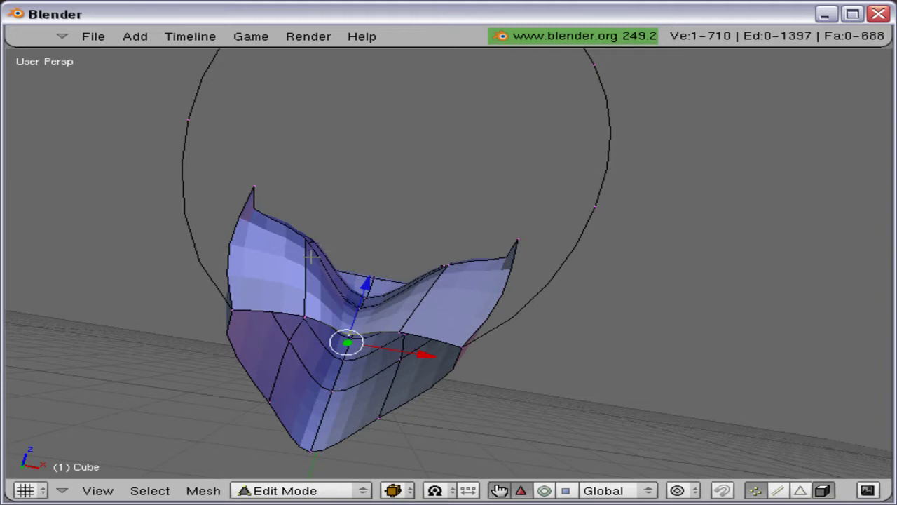
Step: Select the edge loop beside the jaw's middle line and lower it about 0.12 along Z
{"action": "right_click", "coordinate": [312, 256], "text": "alt"}
{"action": "middle_click_drag", "start_coordinate": [313, 255], "coordinate": [291, 304]}
{"action": "scroll", "coordinate": [291, 304], "scroll_direction": "down", "scroll_amount": 2}
{"action": "left_click_drag", "start_coordinate": [433, 224], "coordinate": [430, 242]}
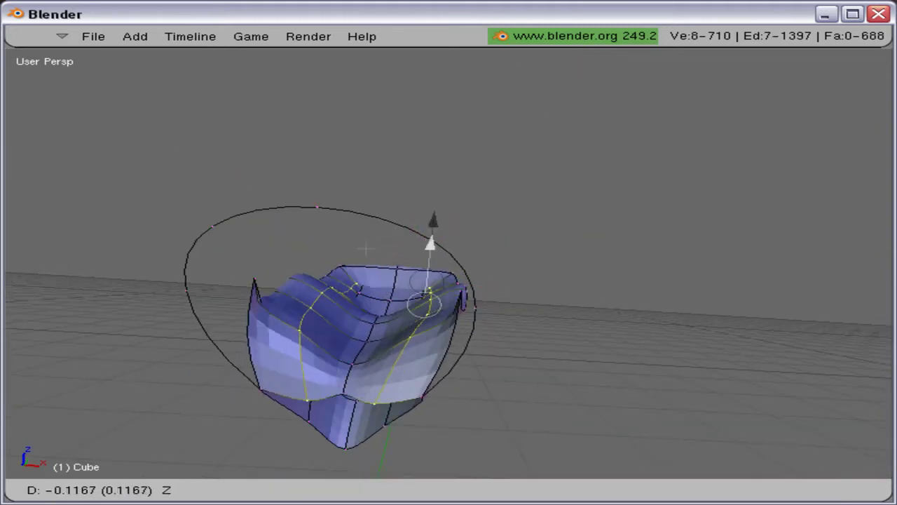
{"action": "left_click_drag", "start_coordinate": [365, 247], "coordinate": [362, 247]}
Step: Select the jaw's centre loop, remove its underside vertices from the selection in side-view wireframe, and raise the inner vertices about 0.15
{"action": "right_click", "coordinate": [365, 330], "text": "alt"}
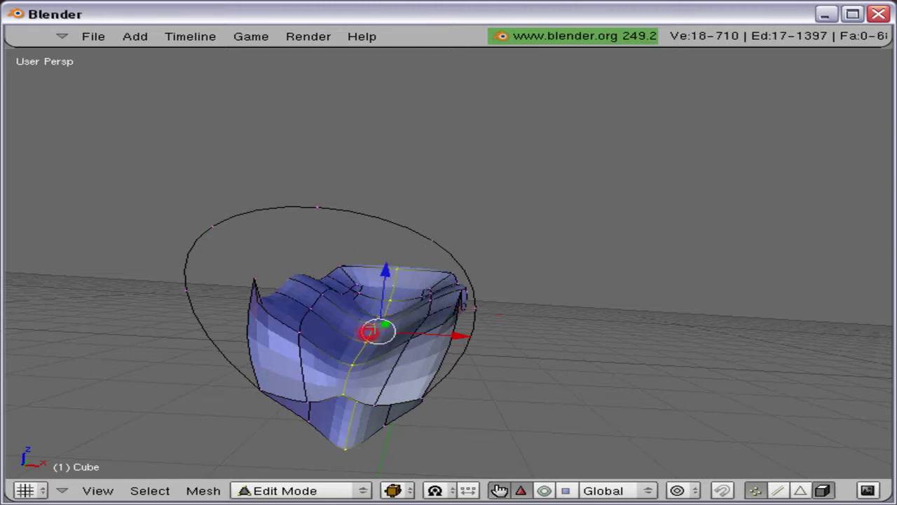
{"action": "key", "text": "KP_3"}
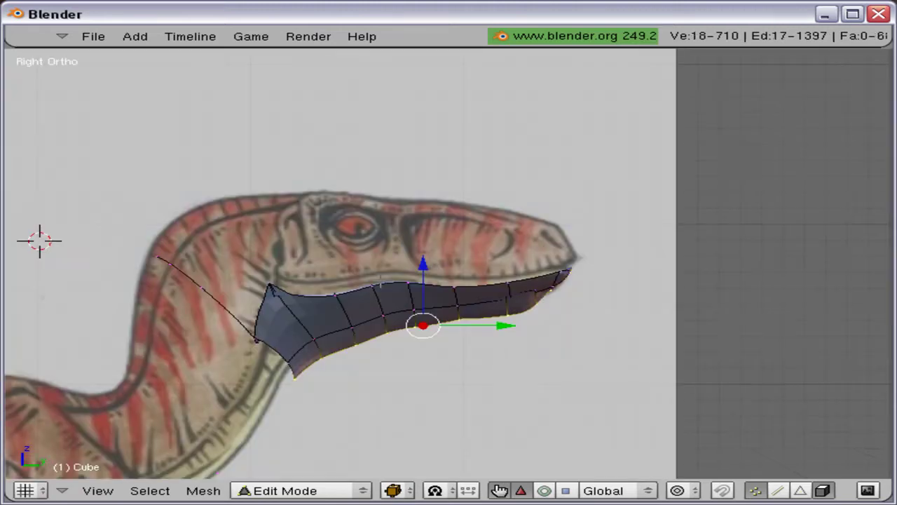
{"action": "key", "text": "z"}
{"action": "scroll", "coordinate": [380, 282], "scroll_direction": "down", "scroll_amount": 2}
{"action": "scroll", "coordinate": [295, 381], "scroll_direction": "up", "scroll_amount": 3}
{"action": "key", "text": "b"}
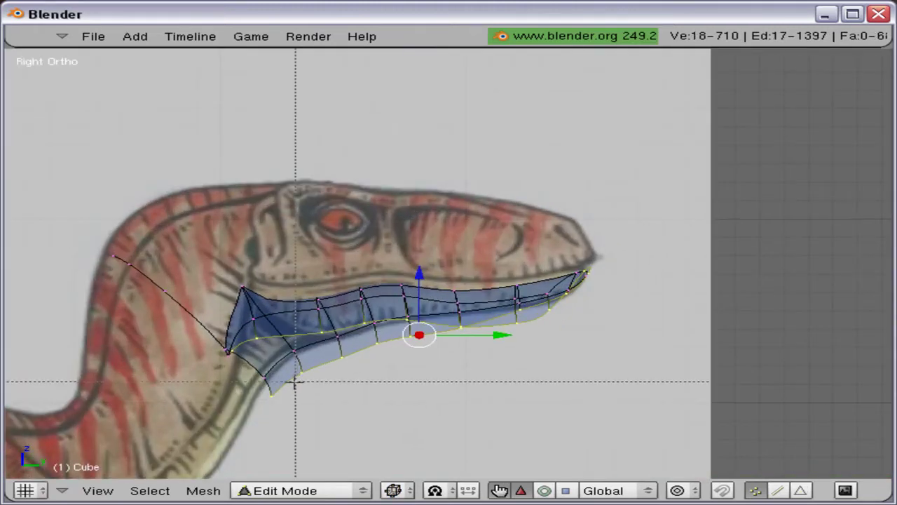
{"action": "mouse_move", "coordinate": [298, 386]}
{"action": "middle_mouse_down"}
{"action": "mouse_move", "coordinate": [334, 357]}
{"action": "mouse_move", "coordinate": [390, 363]}
{"action": "mouse_move", "coordinate": [386, 347]}
{"action": "middle_mouse_up"}
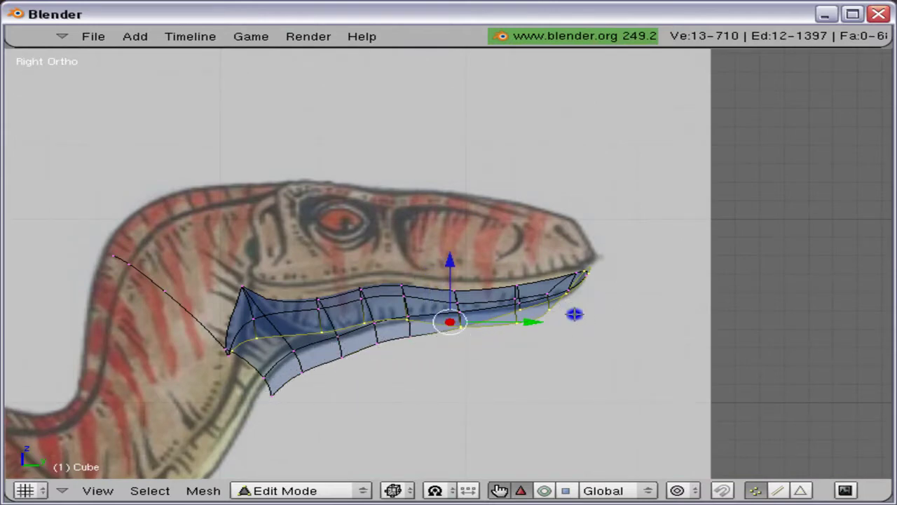
{"action": "scroll", "coordinate": [575, 314], "scroll_direction": "up", "scroll_amount": 6}
{"action": "middle_click_drag", "start_coordinate": [500, 230], "coordinate": [482, 103], "text": "shift"}
{"action": "scroll", "coordinate": [441, 273], "scroll_direction": "up", "scroll_amount": 3}
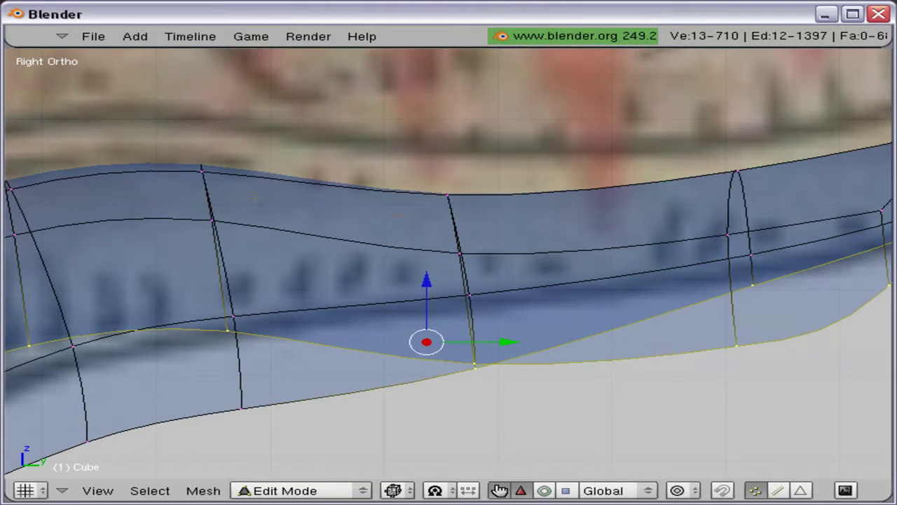
{"action": "right_click", "coordinate": [485, 378], "text": "shift"}
{"action": "middle_click_drag", "start_coordinate": [703, 271], "coordinate": [575, 321], "text": "shift"}
{"action": "right_click", "coordinate": [640, 338], "text": "shift"}
{"action": "right_click", "coordinate": [854, 261], "text": "shift"}
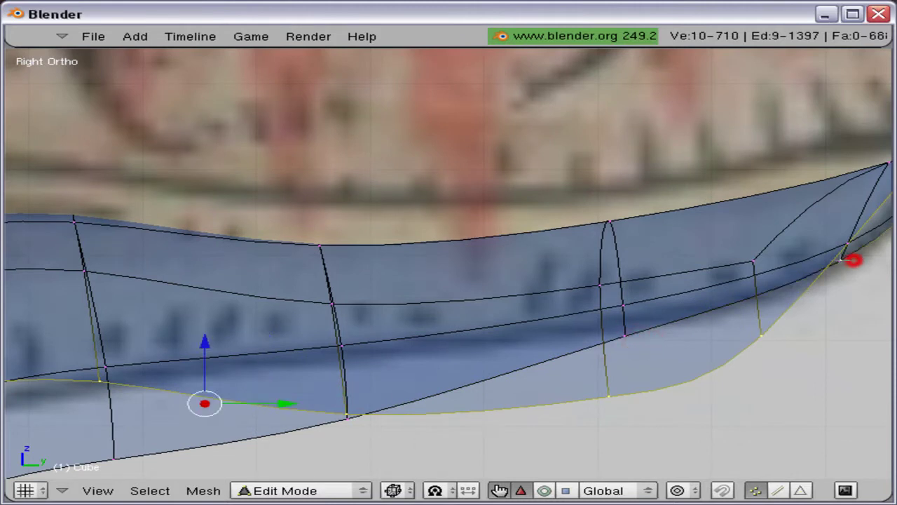
{"action": "key", "text": "g"}
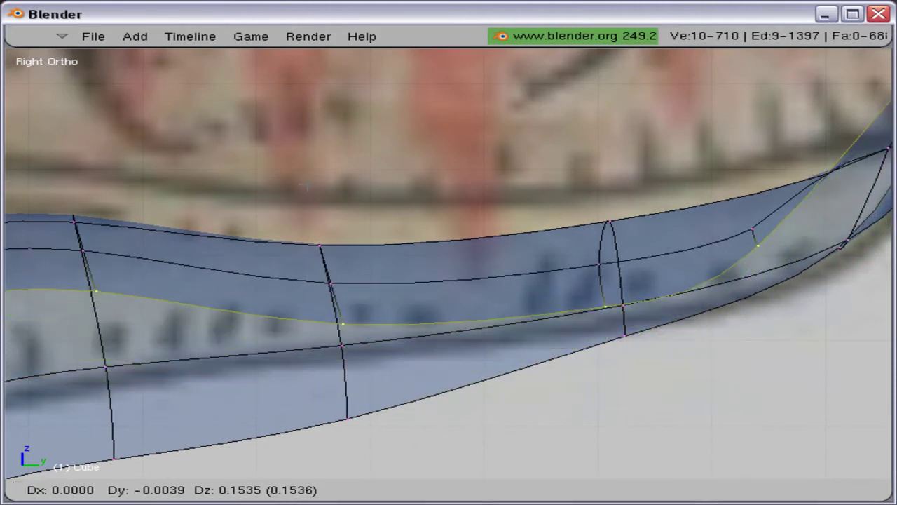
{"action": "left_click", "coordinate": [307, 184]}
Step: Remove the two centre-line vertices just behind the jaw tip from the selection and raise the remaining ones slightly
{"action": "scroll", "coordinate": [307, 184], "scroll_direction": "down", "scroll_amount": 1}
{"action": "scroll", "coordinate": [449, 259], "scroll_direction": "down", "scroll_amount": 2}
{"action": "right_click", "coordinate": [562, 291], "text": "shift"}
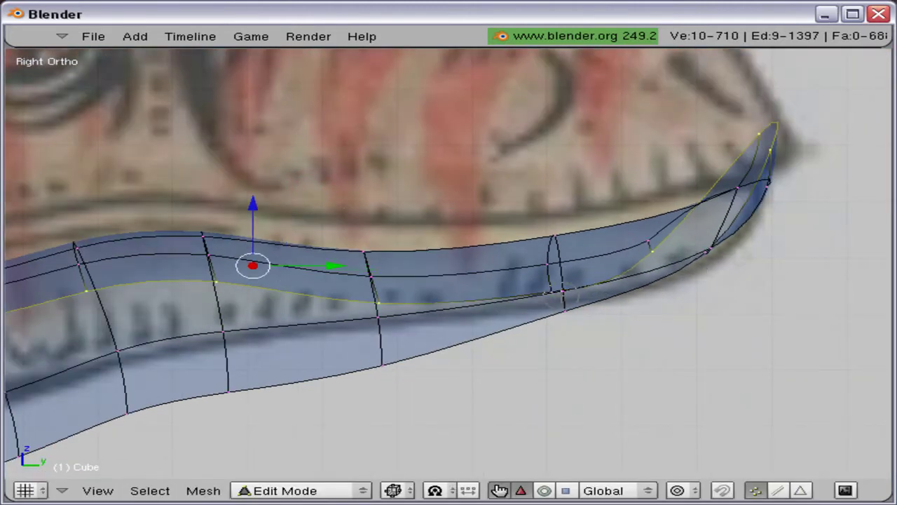
{"action": "right_click", "coordinate": [651, 251], "text": "shift"}
{"action": "key", "text": "g"}
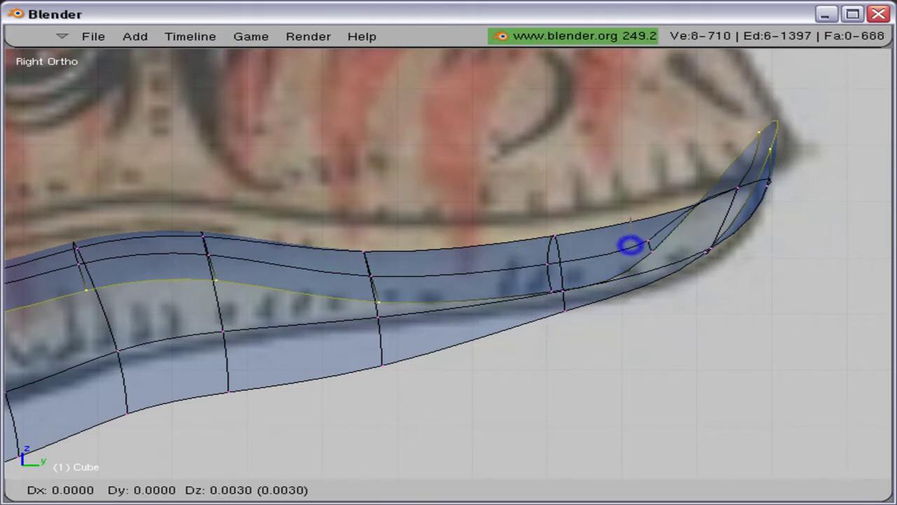
{"action": "left_click", "coordinate": [629, 221]}
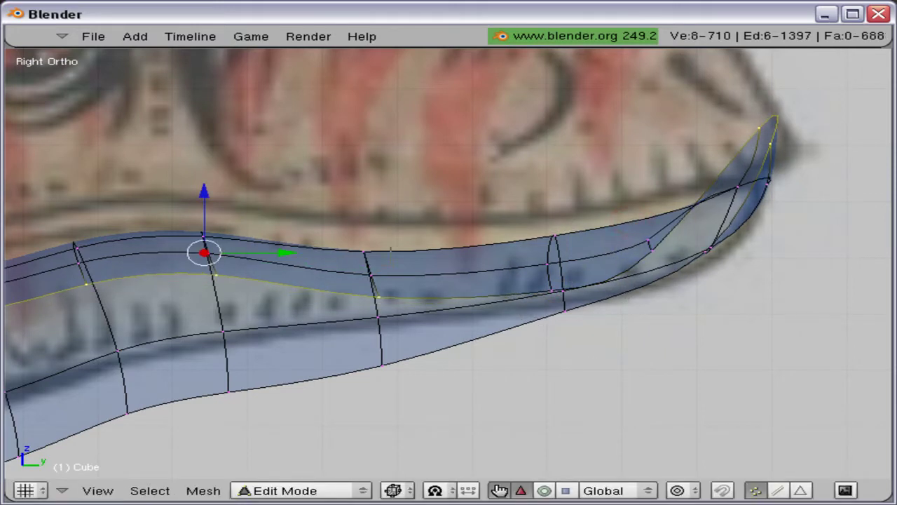
Step: Select the whole linked jaw mesh and raise it about 0.1 along Z to meet the mouth line in the reference
{"action": "middle_click_drag", "start_coordinate": [425, 235], "coordinate": [611, 158], "text": "shift"}
{"action": "scroll", "coordinate": [538, 168], "scroll_direction": "down", "scroll_amount": 3}
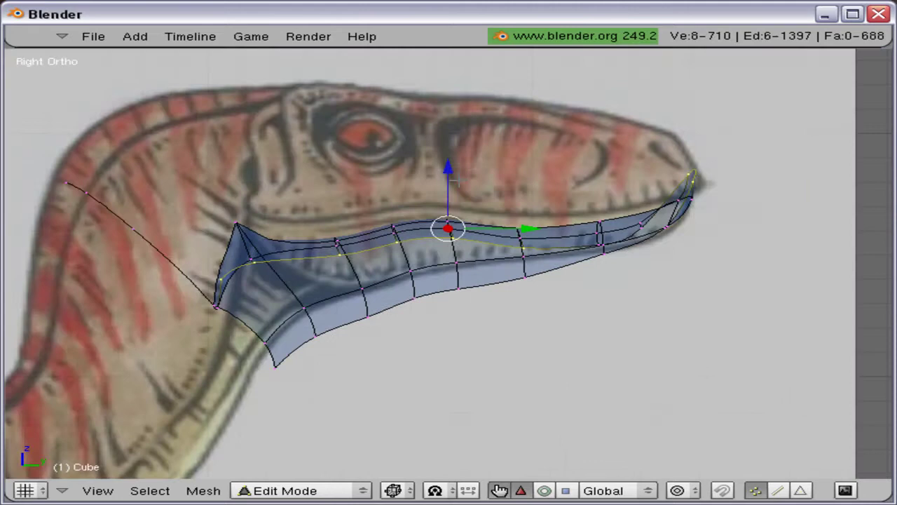
{"action": "key", "text": "ctrl+l"}
{"action": "key", "text": "g"}
{"action": "key", "text": "z"}
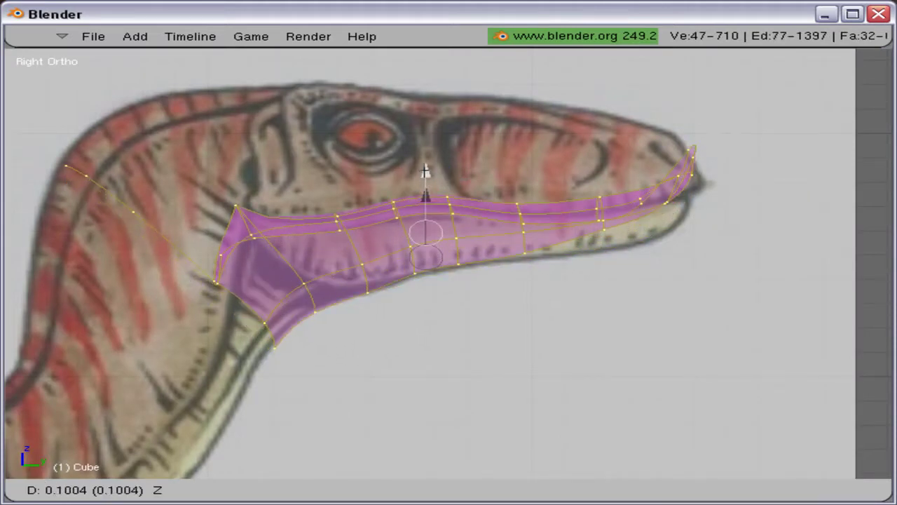
{"action": "left_click", "coordinate": [425, 172]}
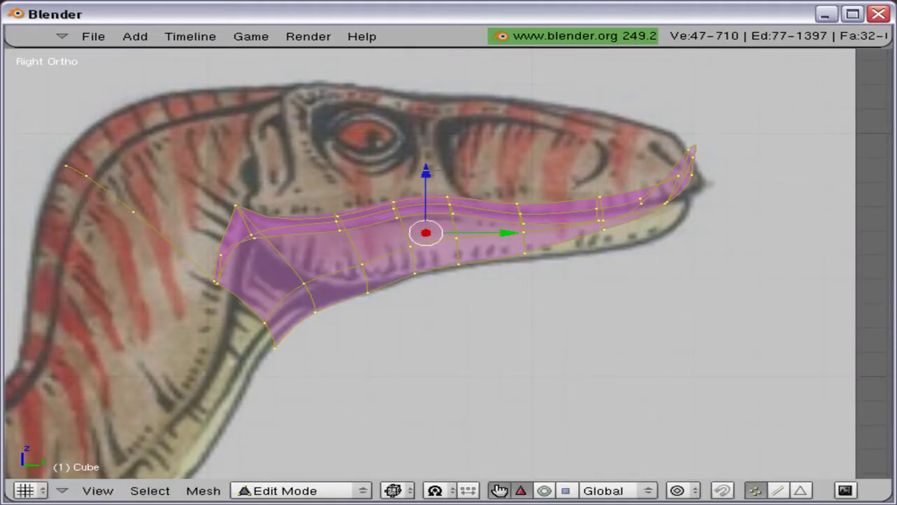
Step: Move the two underside vertices nearest the chin outward to follow the lower jaw outline in the reference drawing
{"action": "right_click", "coordinate": [607, 243]}
{"action": "key", "text": "g"}
{"action": "left_click", "coordinate": [609, 288]}
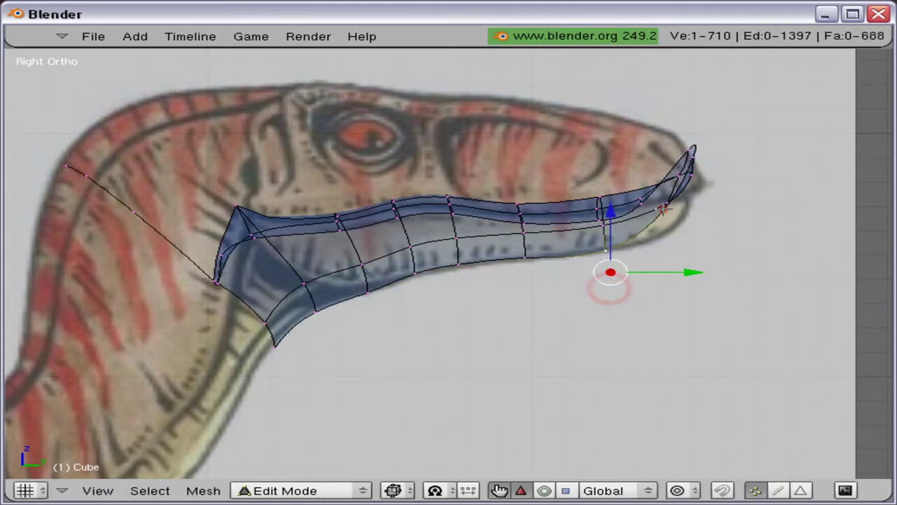
{"action": "right_click_drag", "start_coordinate": [663, 208], "coordinate": [695, 241]}
Step: Select the jaw tip's upper and inner vertices without the lower side vertex and lower them toward the reference mouth line
{"action": "key", "text": "a"}
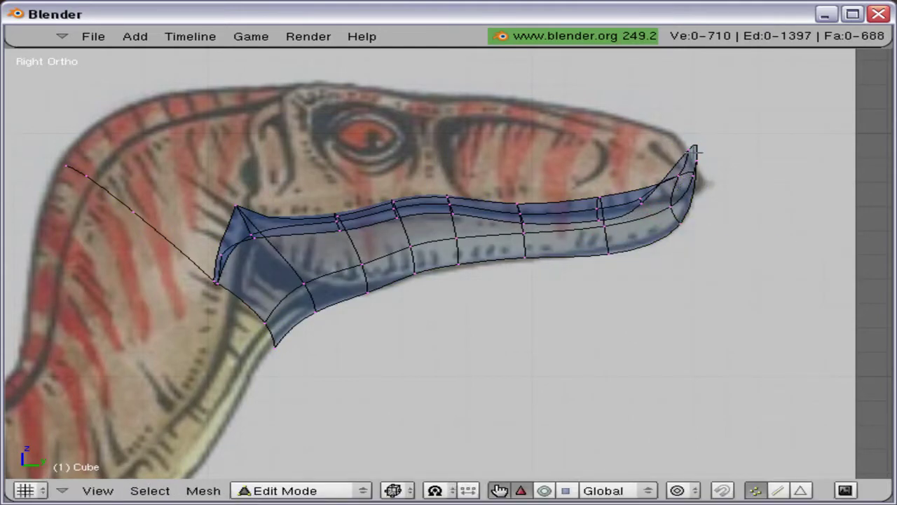
{"action": "key", "text": "b"}
{"action": "key", "text": "b"}
{"action": "mouse_move", "coordinate": [691, 120]}
{"action": "left_mouse_down"}
{"action": "mouse_move", "coordinate": [693, 150]}
{"action": "mouse_move", "coordinate": [671, 175]}
{"action": "left_mouse_up"}
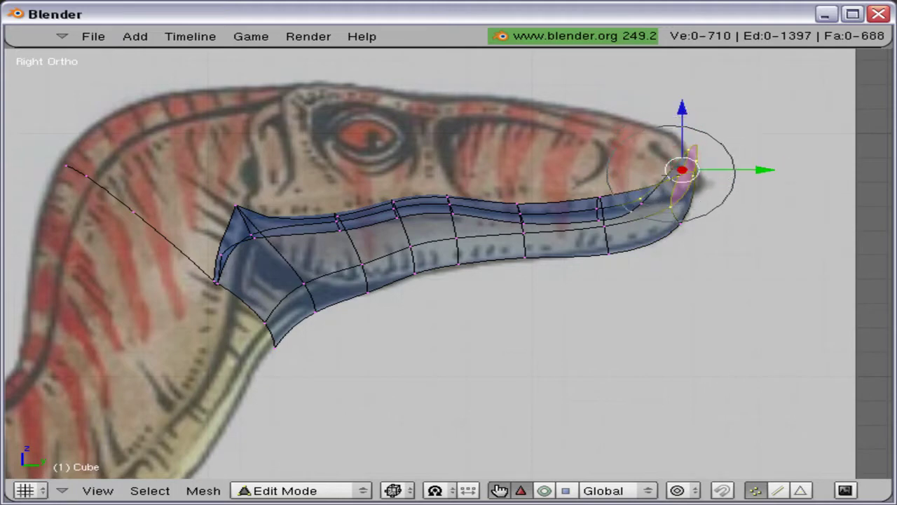
{"action": "scroll", "coordinate": [764, 163], "scroll_direction": "up", "scroll_amount": 4}
{"action": "key", "text": "KP_Decimal"}
{"action": "scroll", "coordinate": [754, 182], "scroll_direction": "down", "scroll_amount": 3}
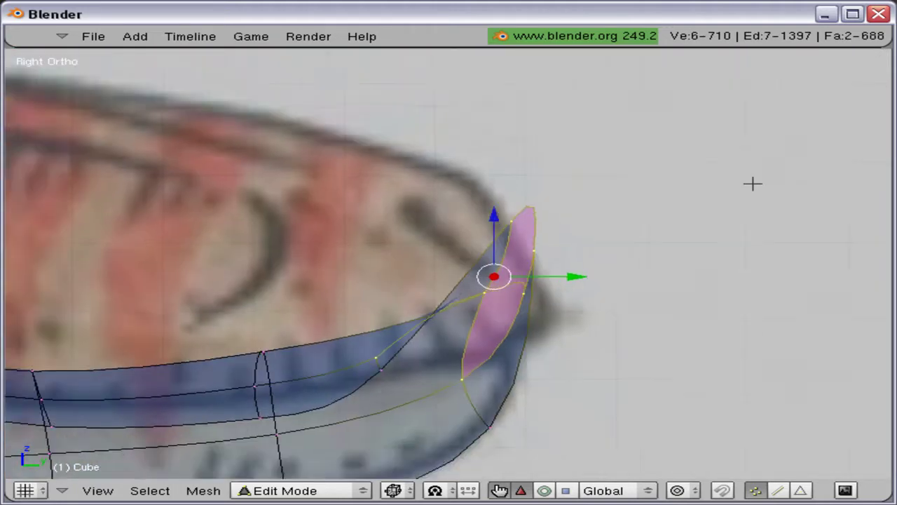
{"action": "key", "text": "b"}
{"action": "key", "text": "b"}
{"action": "middle_click", "coordinate": [487, 373]}
{"action": "right_click", "coordinate": [466, 368]}
{"action": "key", "text": "g"}
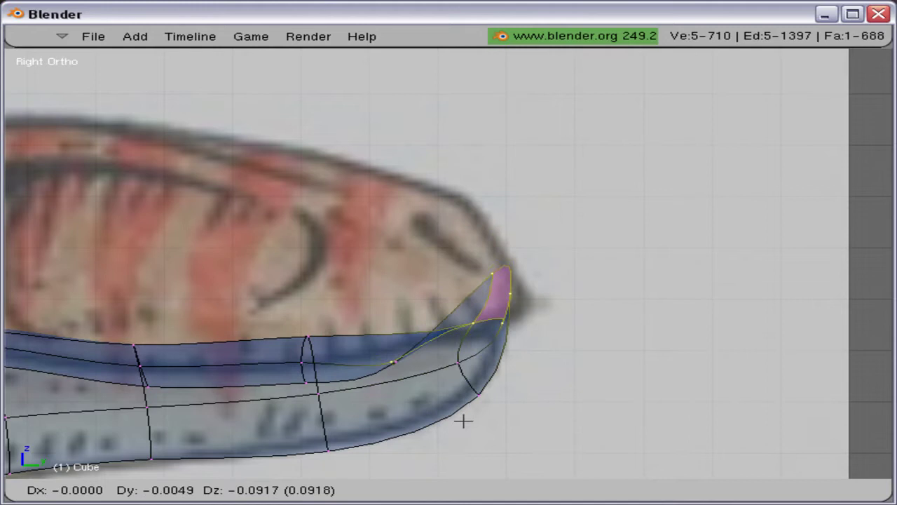
{"action": "left_click", "coordinate": [463, 421]}
{"action": "key", "text": "g"}
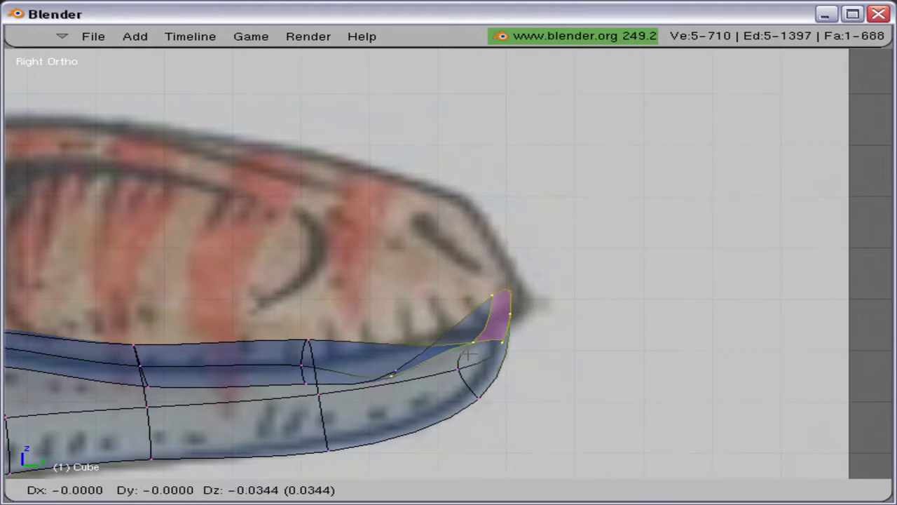
{"action": "left_click", "coordinate": [465, 337]}
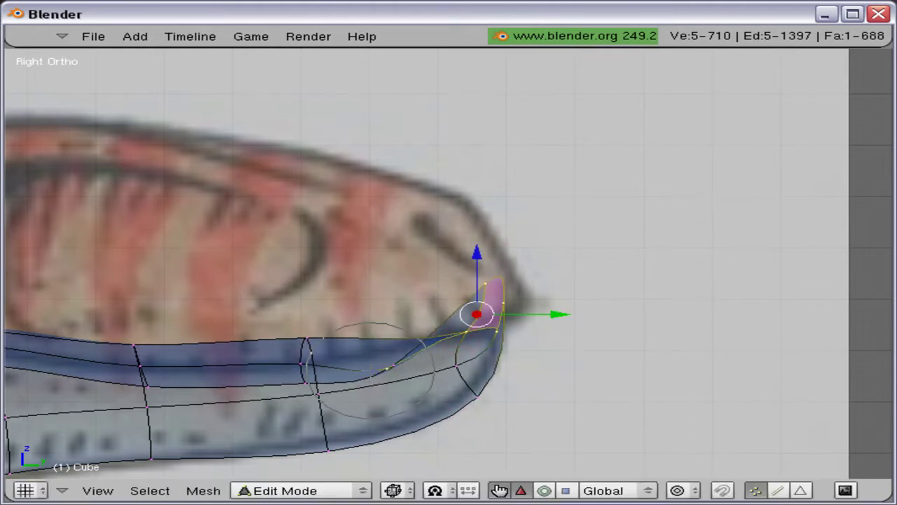
Step: Remove the inner vertex behind the jaw tip from the selection and lower the remaining four about 0.075 along Z
{"action": "middle_click", "coordinate": [372, 371]}
{"action": "right_click", "coordinate": [556, 299]}
{"action": "key", "text": "g"}
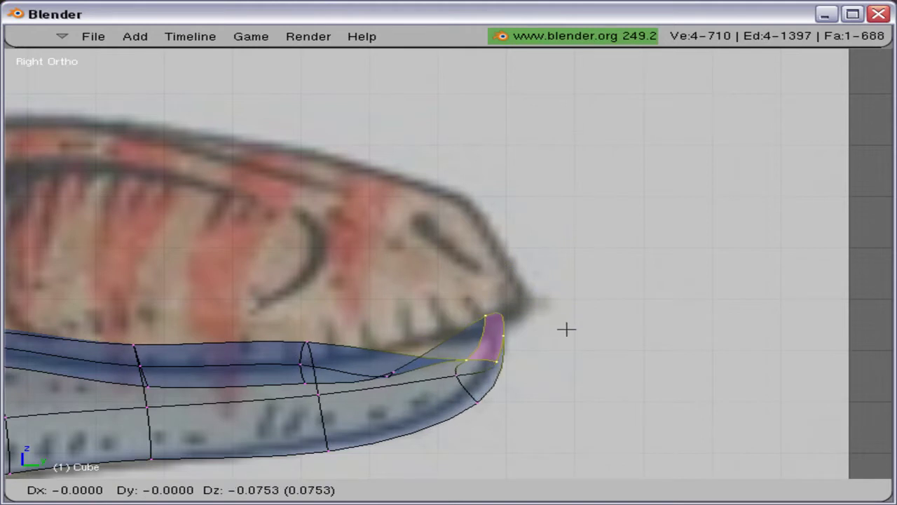
{"action": "left_click", "coordinate": [566, 329]}
Step: Move the side rim vertex behind the jaw tip up and back, and nudge the tip's inner top vertex forward
{"action": "right_click", "coordinate": [430, 356]}
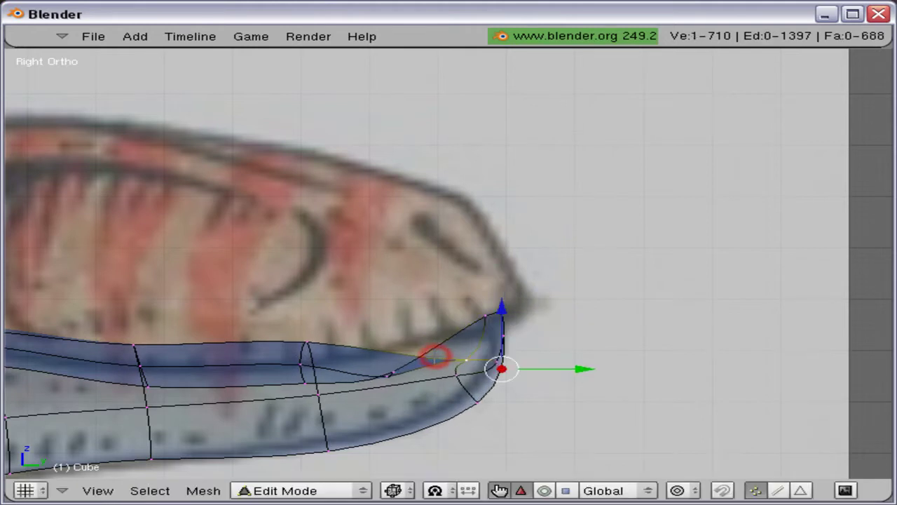
{"action": "key", "text": "g"}
{"action": "left_click", "coordinate": [402, 335]}
{"action": "right_click", "coordinate": [483, 302]}
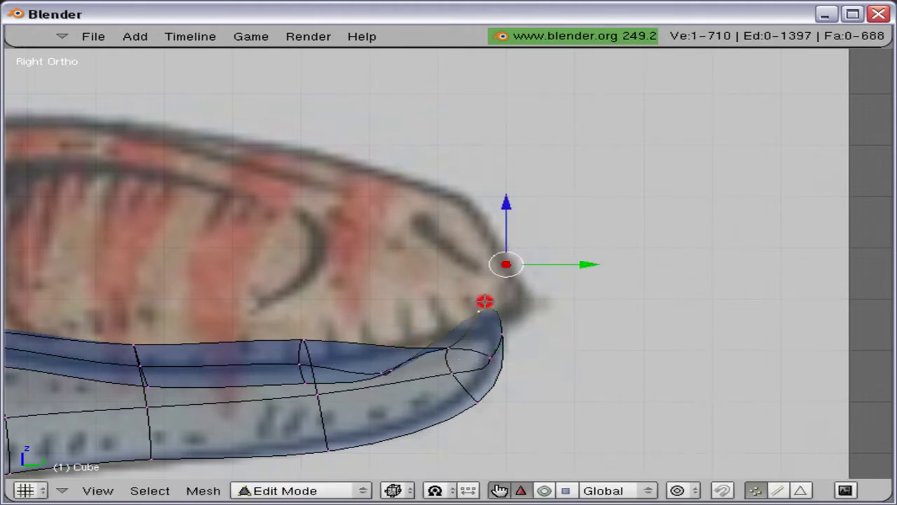
{"action": "key", "text": "g"}
{"action": "left_click", "coordinate": [498, 302]}
Step: Select the outer corner vertex beside the jaw tip and smooth it three times to round the corner
{"action": "middle_click_drag", "start_coordinate": [499, 302], "coordinate": [441, 374]}
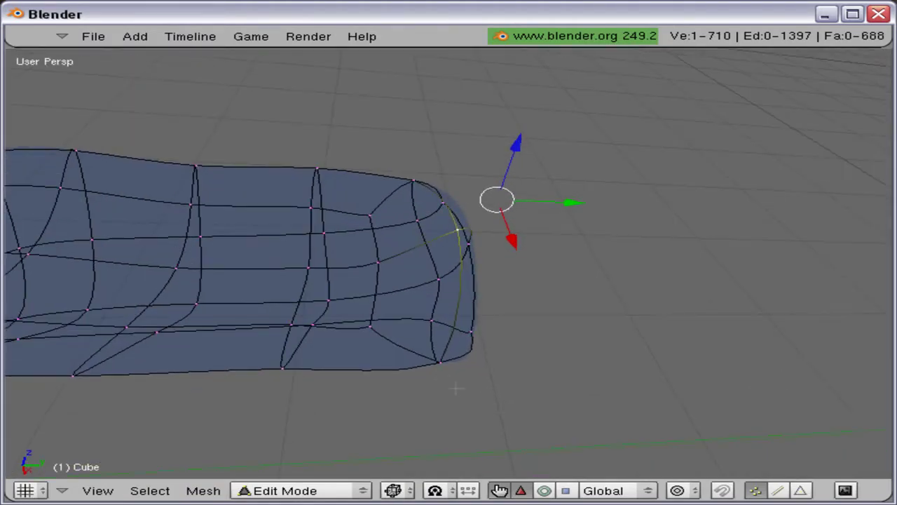
{"action": "right_click", "coordinate": [441, 375]}
{"action": "key", "text": "w"}
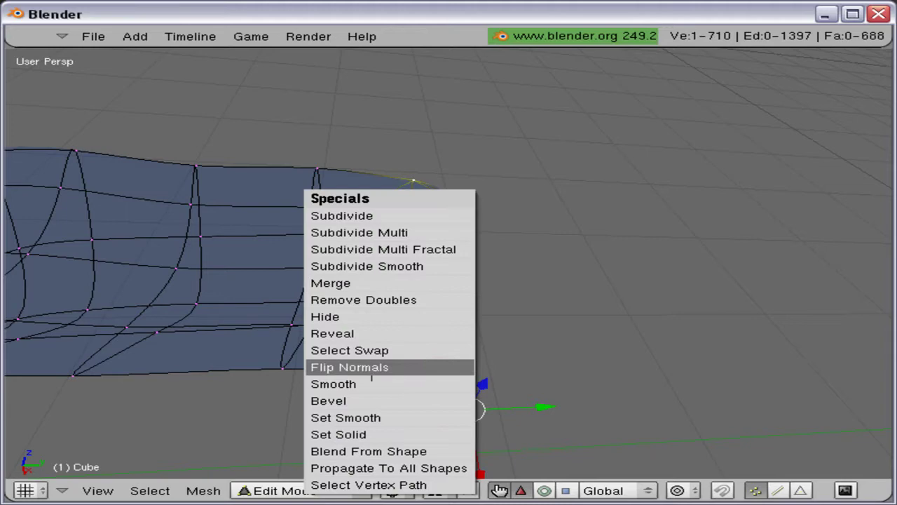
{"action": "left_click", "coordinate": [440, 382]}
{"action": "key", "text": "w"}
{"action": "left_click", "coordinate": [441, 375]}
{"action": "key", "text": "w"}
{"action": "left_click", "coordinate": [441, 375]}
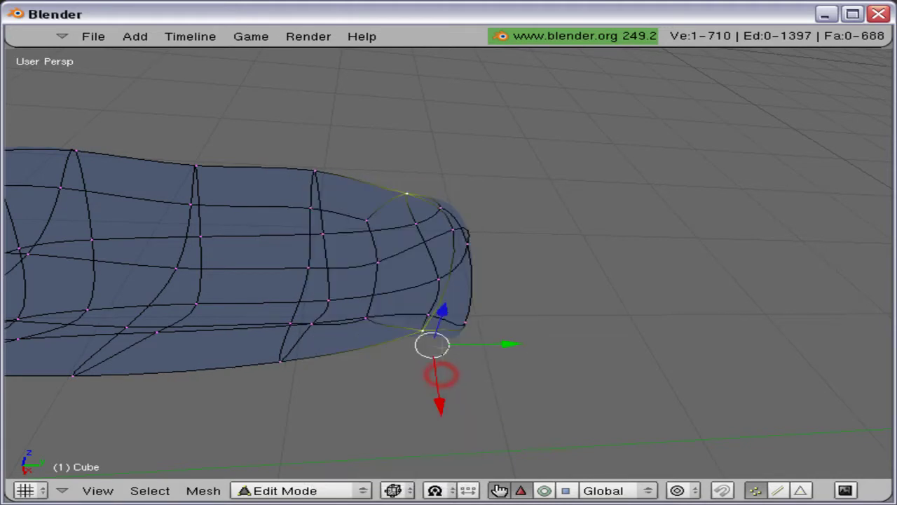
Step: Select the three vertices around the jaw tip's outer corner and smooth them
{"action": "key", "text": "a"}
{"action": "scroll", "coordinate": [443, 337], "scroll_direction": "up", "scroll_amount": 2}
{"action": "key", "text": "b"}
{"action": "key", "text": "b"}
{"action": "left_click", "coordinate": [443, 336]}
{"action": "key", "text": "w"}
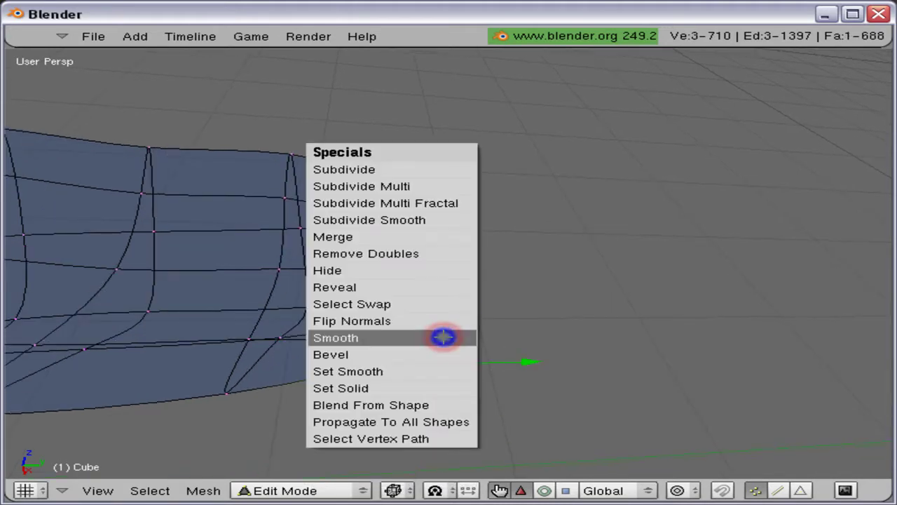
{"action": "left_click", "coordinate": [445, 336]}
Step: Select the cross-section edge loop just behind the jaw tip and smooth it once
{"action": "key", "text": "a"}
{"action": "right_click", "coordinate": [288, 326], "text": "alt"}
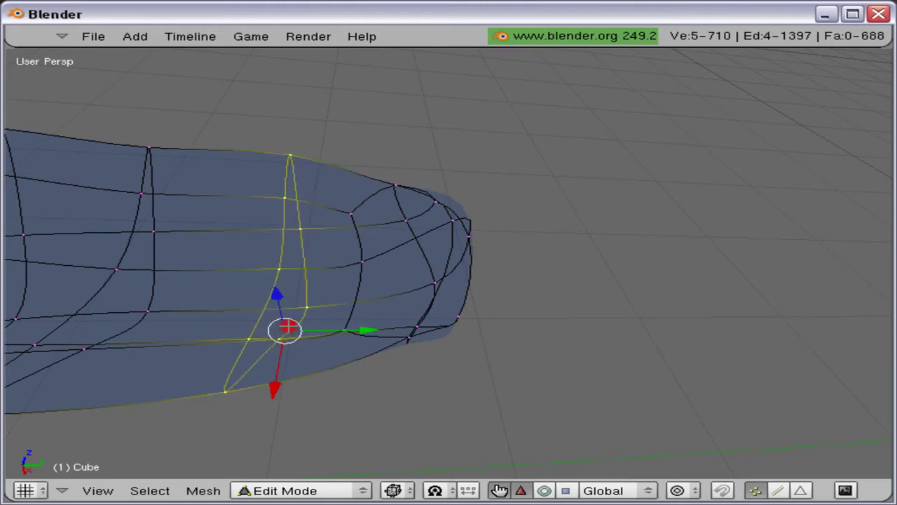
{"action": "key", "text": "w"}
{"action": "left_click", "coordinate": [287, 327]}
{"action": "key", "text": "s"}
{"action": "key", "text": "x"}
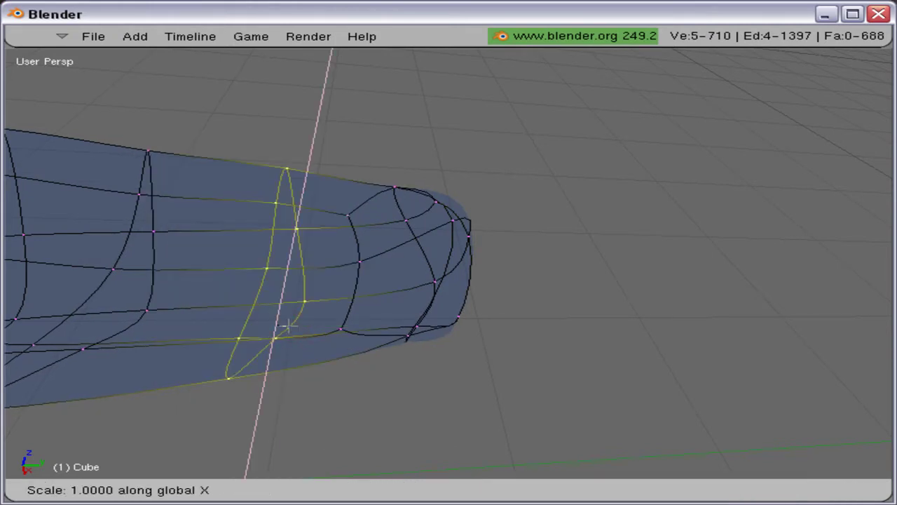
{"action": "key", "text": "z"}
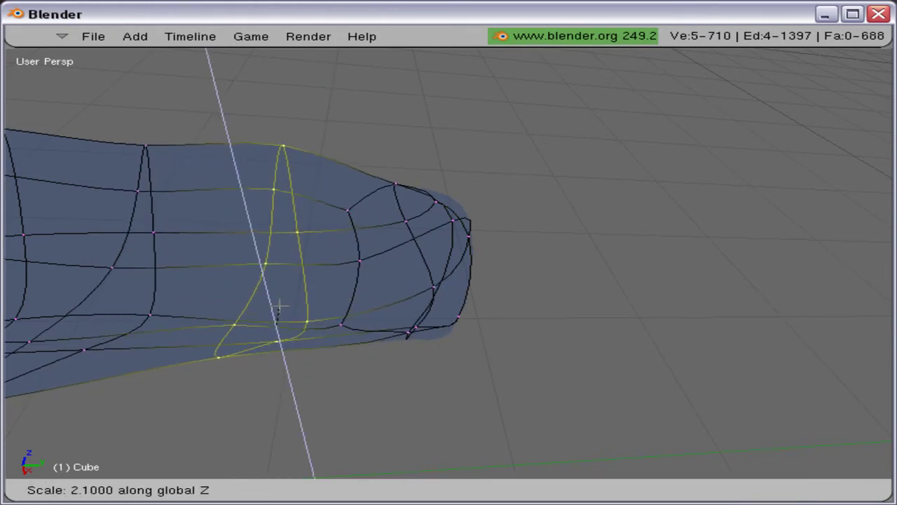
{"action": "key", "text": "y"}
{"action": "left_click", "coordinate": [278, 298]}
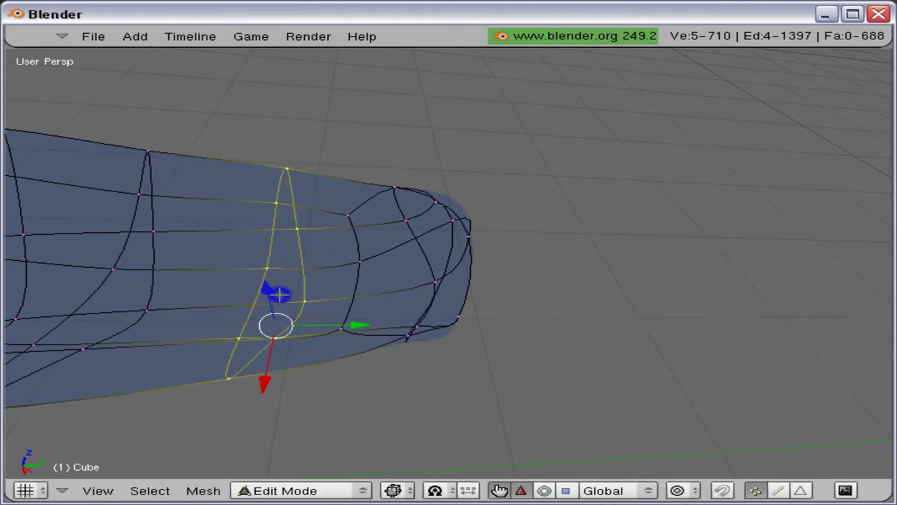
Step: Scale the selected edge loop behind the jaw tip very slightly narrower along X
{"action": "key", "text": "s"}
{"action": "key", "text": "x"}
{"action": "left_click", "coordinate": [263, 298]}
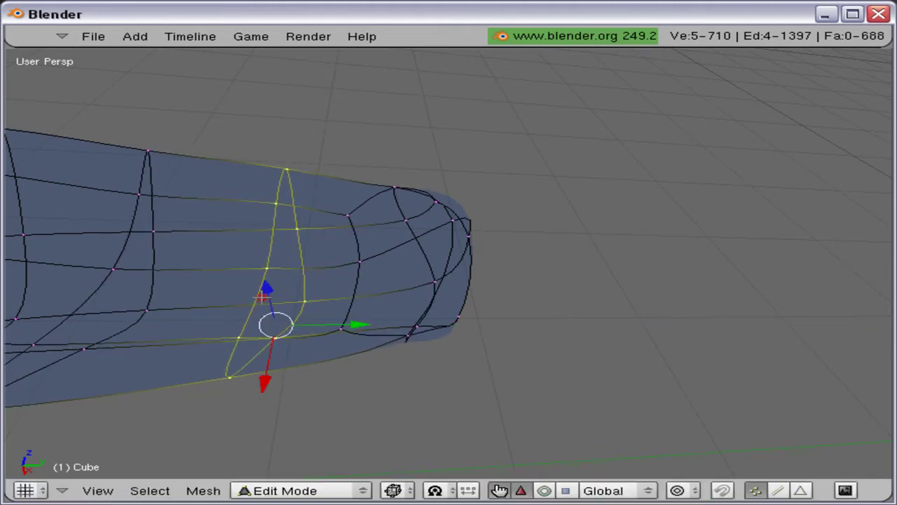
Step: Reveal all hidden geometry, deselect everything and switch to solid shading to inspect the jaw from the front
{"action": "scroll", "coordinate": [245, 298], "scroll_direction": "down", "scroll_amount": 2}
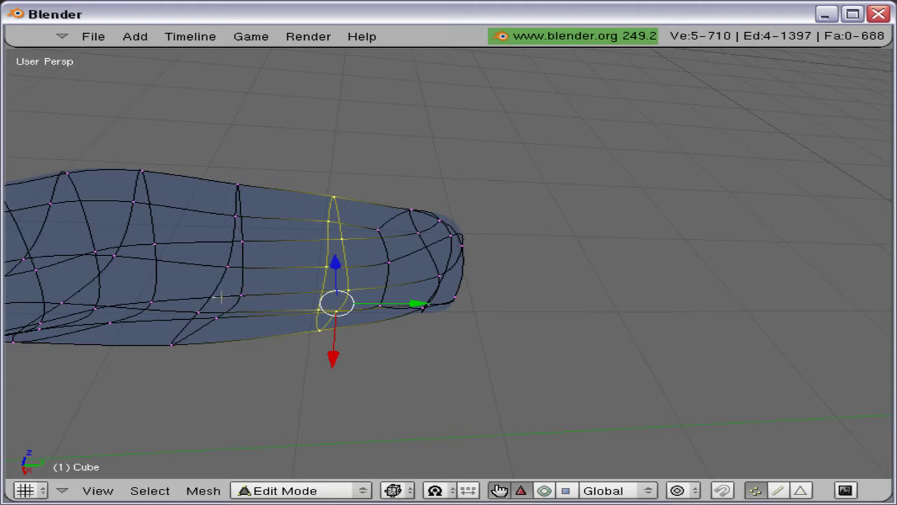
{"action": "key", "text": "alt+h"}
{"action": "key", "text": "a"}
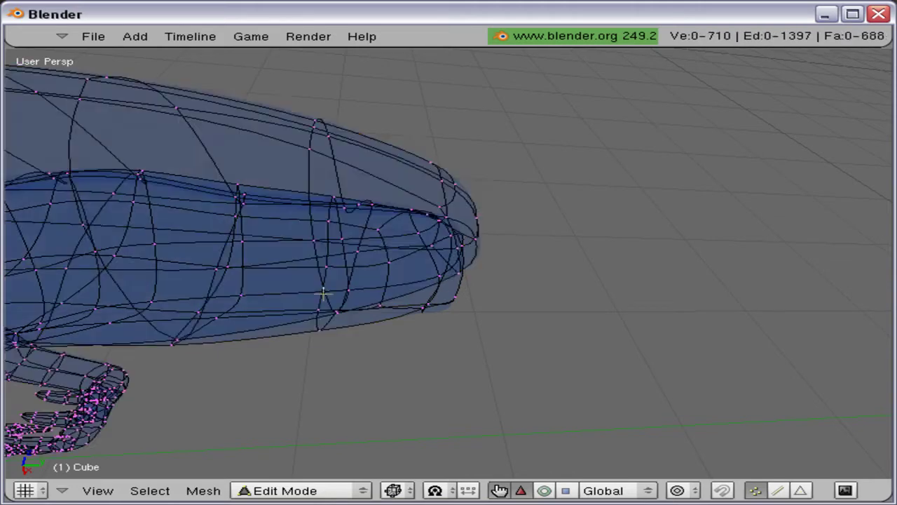
{"action": "middle_click_drag", "start_coordinate": [309, 306], "coordinate": [341, 239]}
{"action": "key", "text": "z"}
{"action": "middle_click_drag", "start_coordinate": [391, 297], "coordinate": [543, 186]}
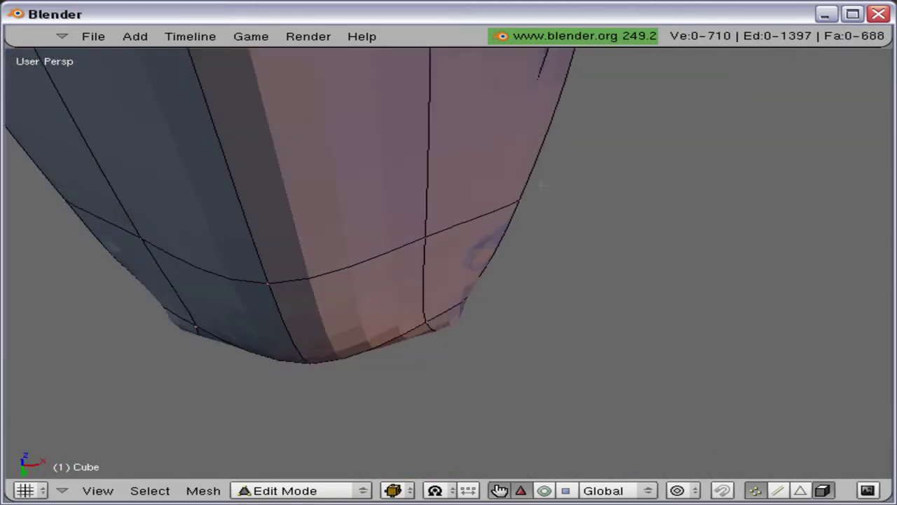
{"action": "scroll", "coordinate": [358, 201], "scroll_direction": "down", "scroll_amount": 3}
Step: Select the lengthwise edge loop along the lower jaw's side and remove its body and neck vertices from the selection
{"action": "right_click", "coordinate": [430, 142], "text": "alt"}
{"action": "middle_click_drag", "start_coordinate": [430, 141], "coordinate": [272, 192]}
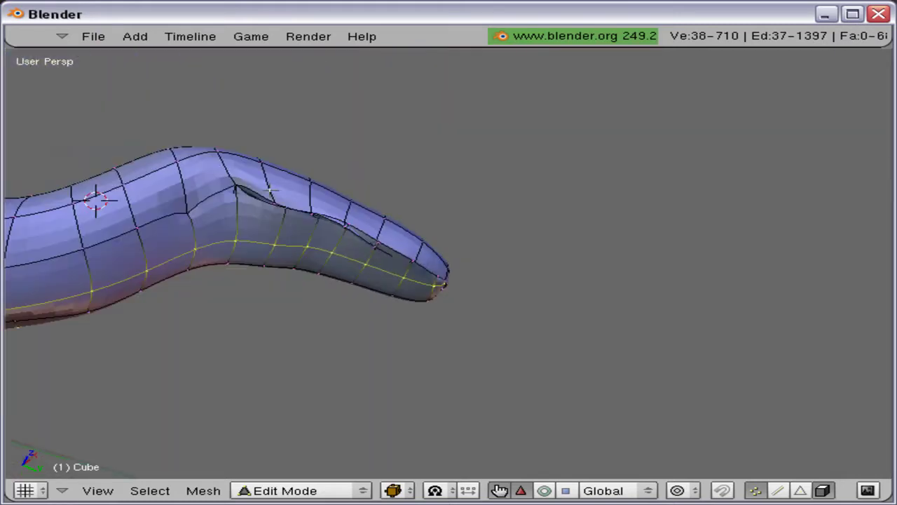
{"action": "scroll", "coordinate": [272, 193], "scroll_direction": "down", "scroll_amount": 8}
{"action": "key", "text": "z"}
{"action": "key", "text": "b"}
{"action": "key", "text": "b"}
{"action": "mouse_move", "coordinate": [160, 180]}
{"action": "middle_mouse_down"}
{"action": "mouse_move", "coordinate": [145, 173]}
{"action": "mouse_move", "coordinate": [335, 247]}
{"action": "mouse_move", "coordinate": [425, 211]}
{"action": "middle_mouse_up"}
{"action": "right_click", "coordinate": [336, 260]}
Step: In the right side view, deselect the loop's throat vertices so that only those along the lower jaw stay selected
{"action": "scroll", "coordinate": [336, 260], "scroll_direction": "up", "scroll_amount": 3}
{"action": "scroll", "coordinate": [318, 240], "scroll_direction": "up", "scroll_amount": 5}
{"action": "key", "text": "KP_3"}
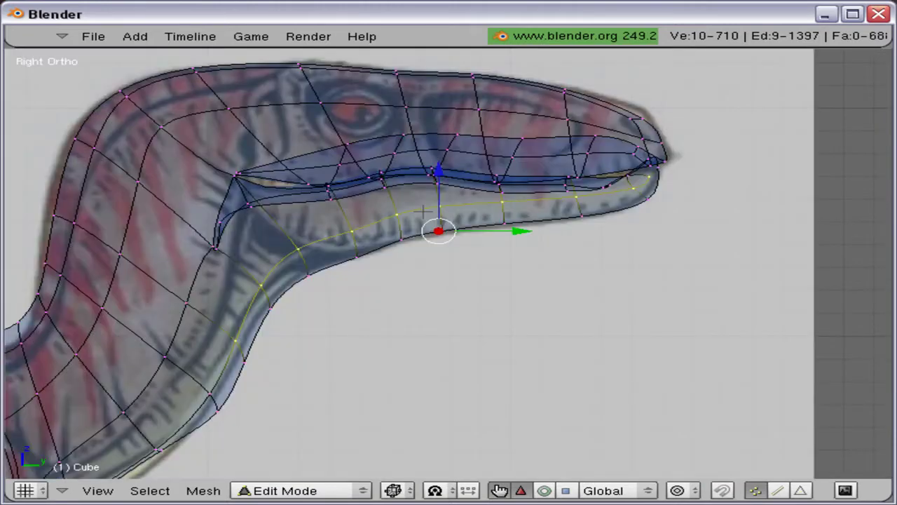
{"action": "scroll", "coordinate": [423, 211], "scroll_direction": "up", "scroll_amount": 2}
{"action": "middle_click_drag", "start_coordinate": [322, 209], "coordinate": [465, 168], "text": "shift"}
{"action": "middle_click_drag", "start_coordinate": [338, 209], "coordinate": [217, 423]}
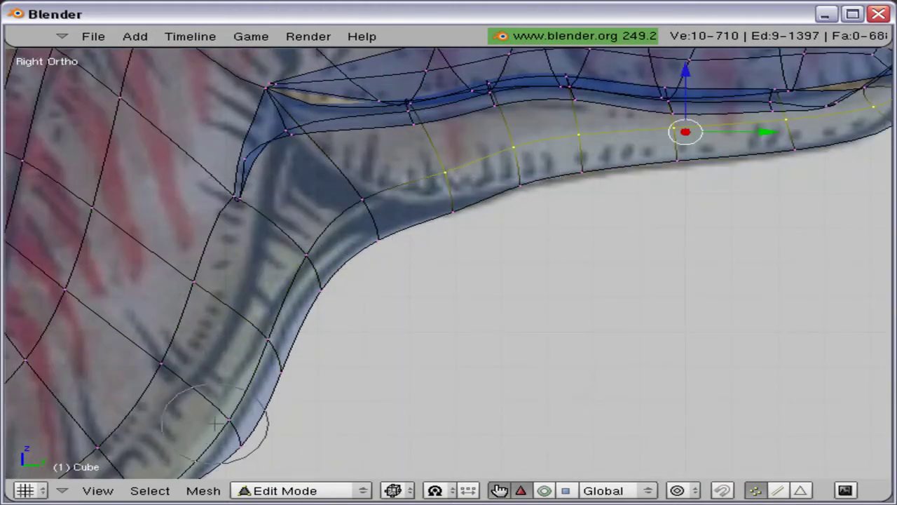
{"action": "right_click", "coordinate": [215, 422]}
Step: In the top view, move the selected lower jaw side vertices outward by about 0.1 in two small moves
{"action": "scroll", "coordinate": [215, 423], "scroll_direction": "down", "scroll_amount": 1}
{"action": "key", "text": "KP_7"}
{"action": "key", "text": "g"}
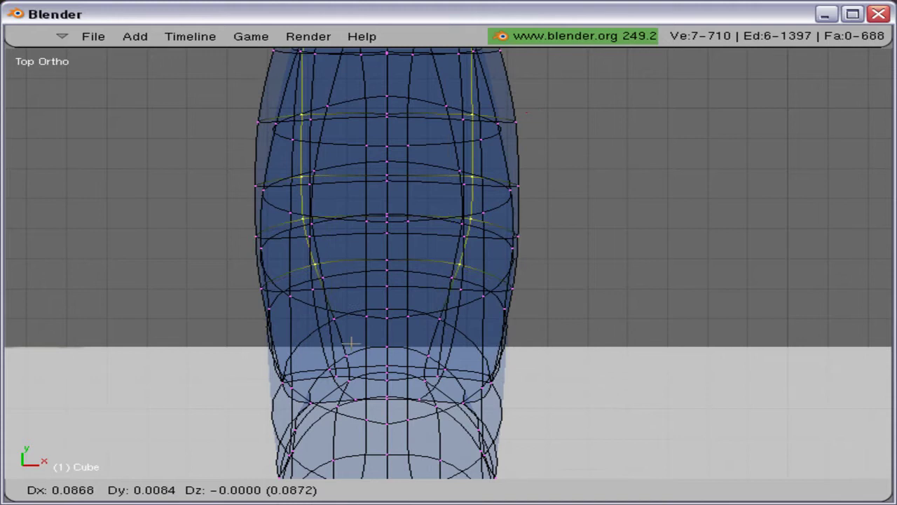
{"action": "left_click", "coordinate": [350, 344]}
{"action": "key", "text": "g"}
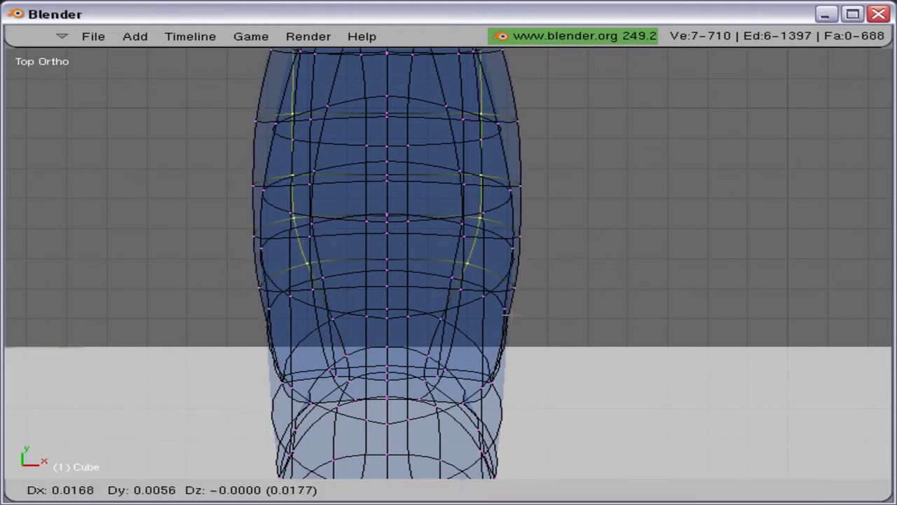
{"action": "left_click", "coordinate": [512, 315]}
Step: Select the jaw's outermost side edge loop, move it slightly inward along X, and keep only its three front vertices selected
{"action": "right_click", "coordinate": [247, 149], "text": "alt"}
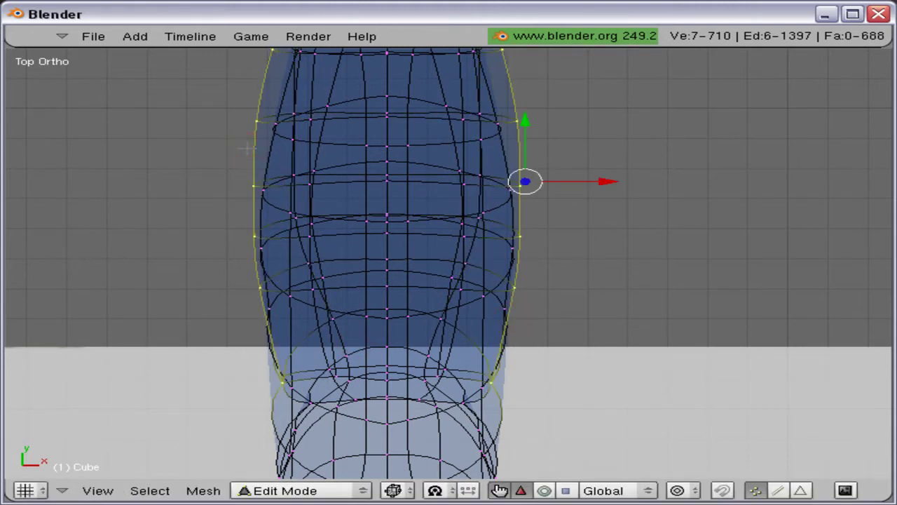
{"action": "left_click_drag", "start_coordinate": [584, 178], "coordinate": [577, 174]}
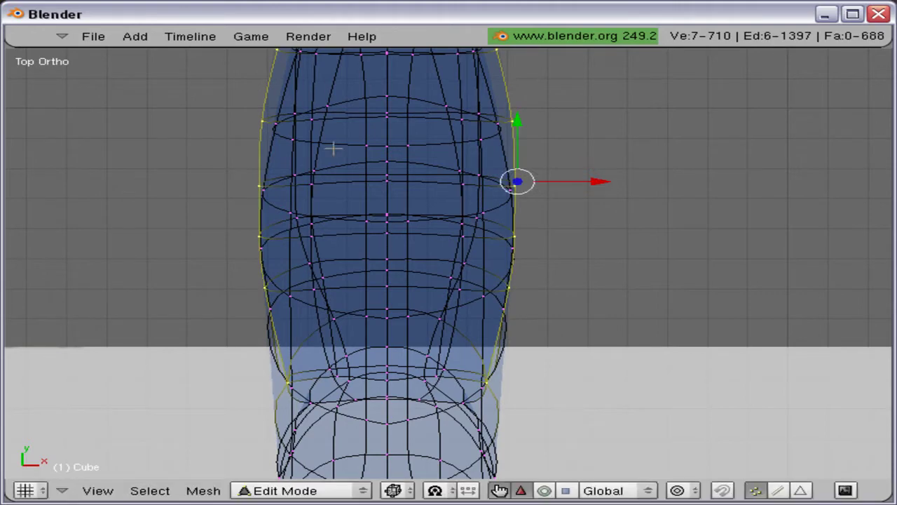
{"action": "key", "text": "b"}
{"action": "key", "text": "b"}
{"action": "middle_click_drag", "start_coordinate": [234, 153], "coordinate": [241, 366]}
{"action": "right_click", "coordinate": [254, 362]}
{"action": "scroll", "coordinate": [262, 352], "scroll_direction": "down", "scroll_amount": 1}
{"action": "key", "text": "b"}
{"action": "key", "text": "b"}
{"action": "middle_click", "coordinate": [296, 374]}
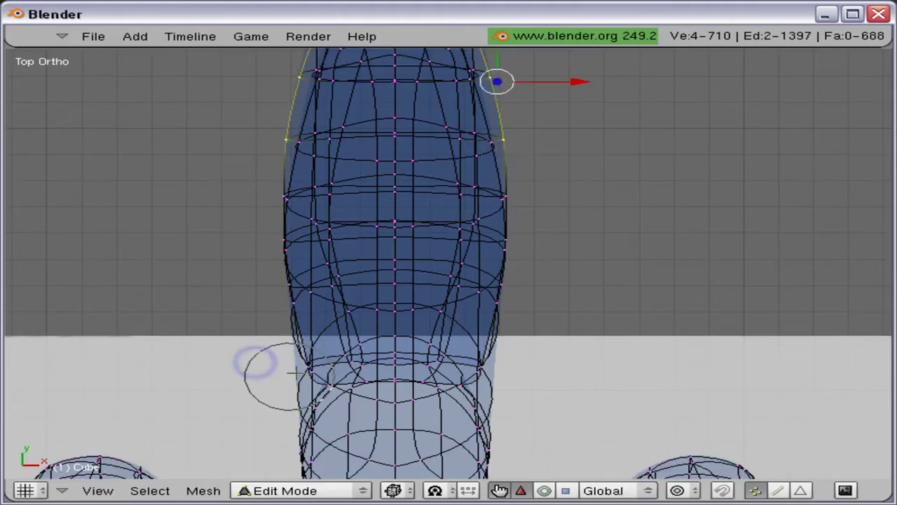
{"action": "right_click", "coordinate": [307, 360]}
{"action": "scroll", "coordinate": [308, 326], "scroll_direction": "up", "scroll_amount": 2}
{"action": "middle_click_drag", "start_coordinate": [365, 156], "coordinate": [424, 393], "text": "shift"}
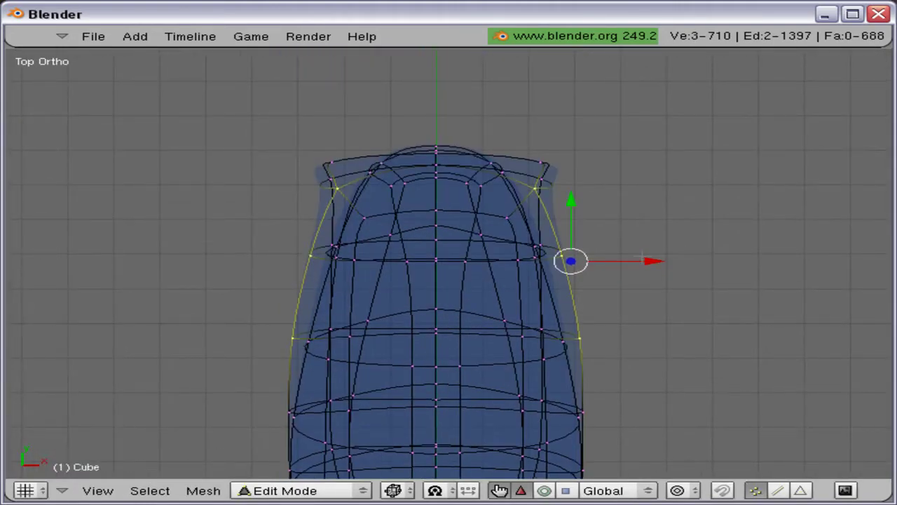
{"action": "left_click_drag", "start_coordinate": [642, 259], "coordinate": [619, 260]}
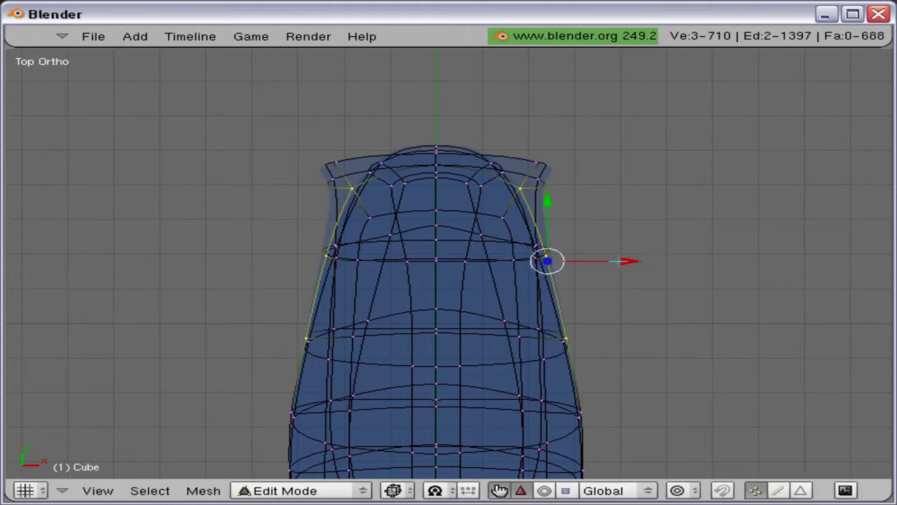
{"action": "middle_click_drag", "start_coordinate": [575, 366], "coordinate": [578, 331]}
{"action": "key", "text": "Escape"}
{"action": "right_click", "coordinate": [597, 228]}
{"action": "key", "text": "g"}
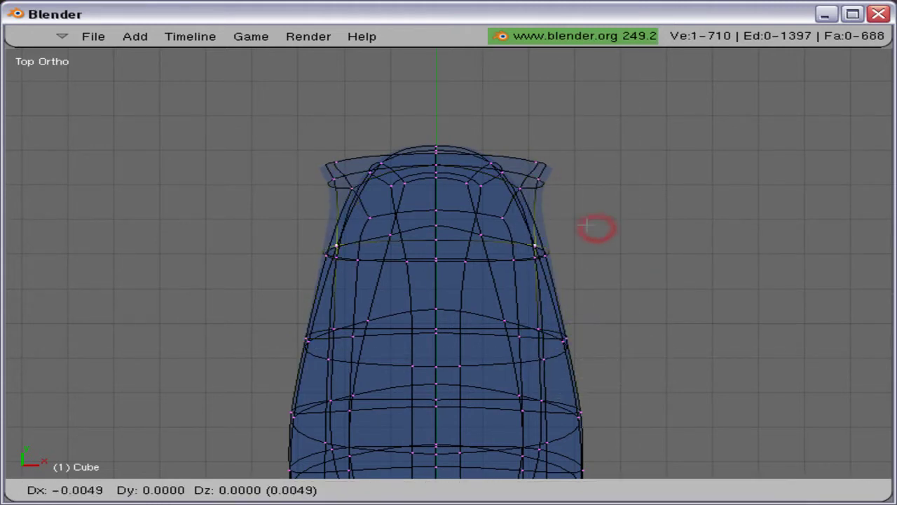
{"action": "right_click", "coordinate": [587, 225]}
{"action": "key", "text": "ctrl+z"}
{"action": "key", "text": "ctrl+z"}
{"action": "key", "text": "ctrl+z"}
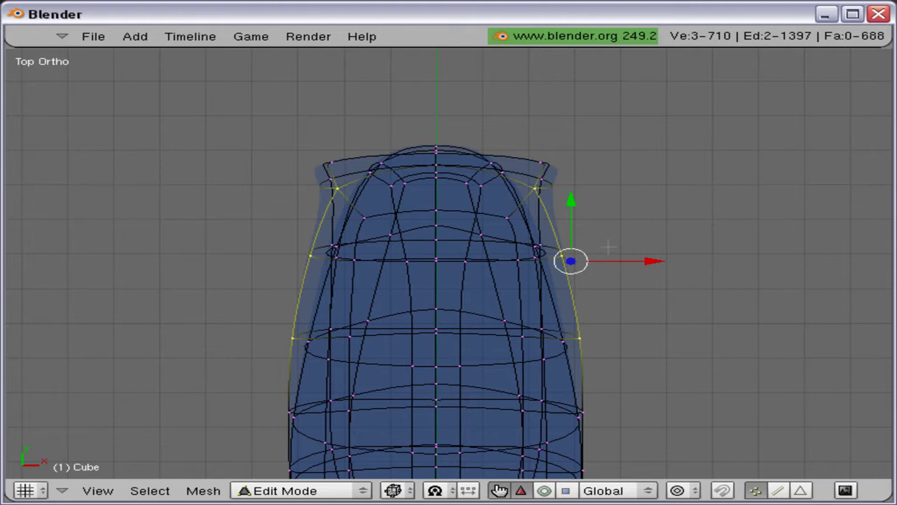
Step: Move the three front side vertices inward along X, and shift the foremost two further inward without the rear one
{"action": "left_click_drag", "start_coordinate": [619, 260], "coordinate": [598, 260]}
{"action": "key", "text": "b"}
{"action": "key", "text": "b"}
{"action": "middle_click", "coordinate": [572, 352]}
{"action": "right_click", "coordinate": [573, 351]}
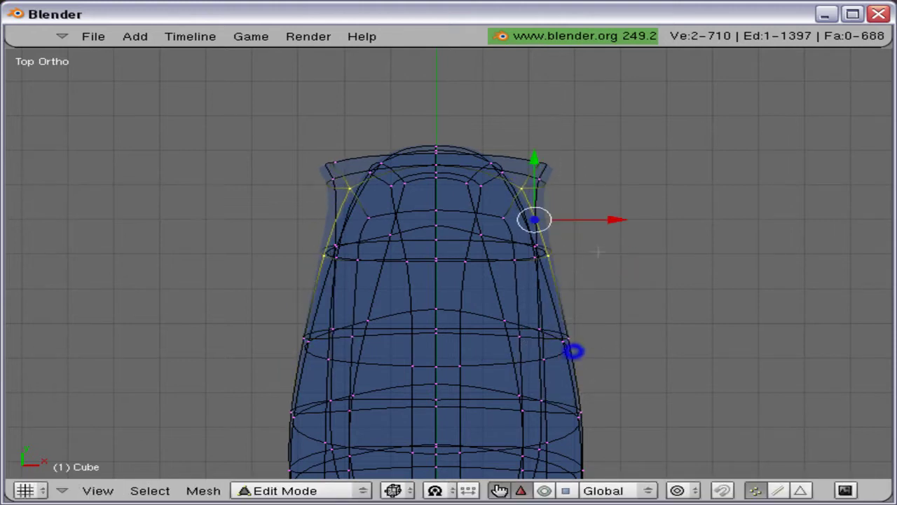
{"action": "left_click_drag", "start_coordinate": [607, 219], "coordinate": [594, 219]}
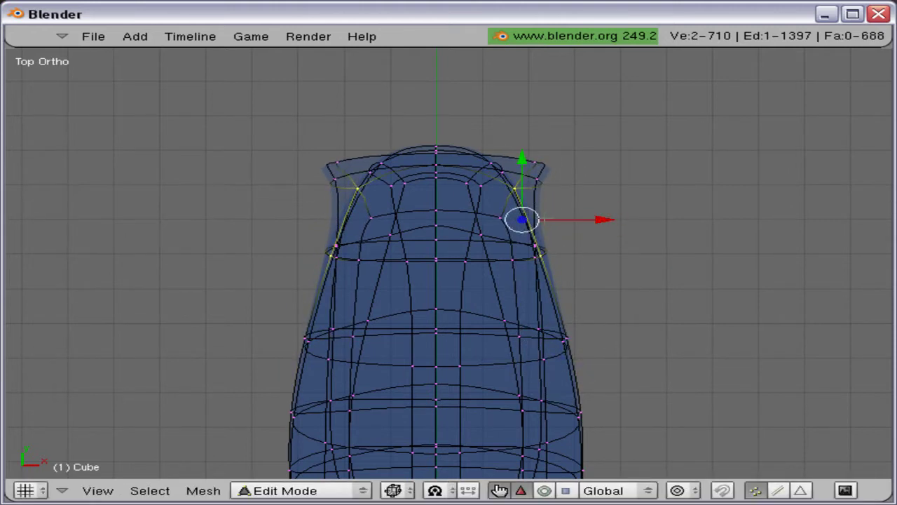
Step: Select the two protruding corner vertices beside the jaw tip and move them inward along X toward the rounded snout outline
{"action": "scroll", "coordinate": [534, 209], "scroll_direction": "up", "scroll_amount": 2}
{"action": "key", "text": "a"}
{"action": "key", "text": "b"}
{"action": "key", "text": "b"}
{"action": "left_click", "coordinate": [577, 133]}
{"action": "right_click", "coordinate": [577, 132]}
{"action": "key", "text": "g"}
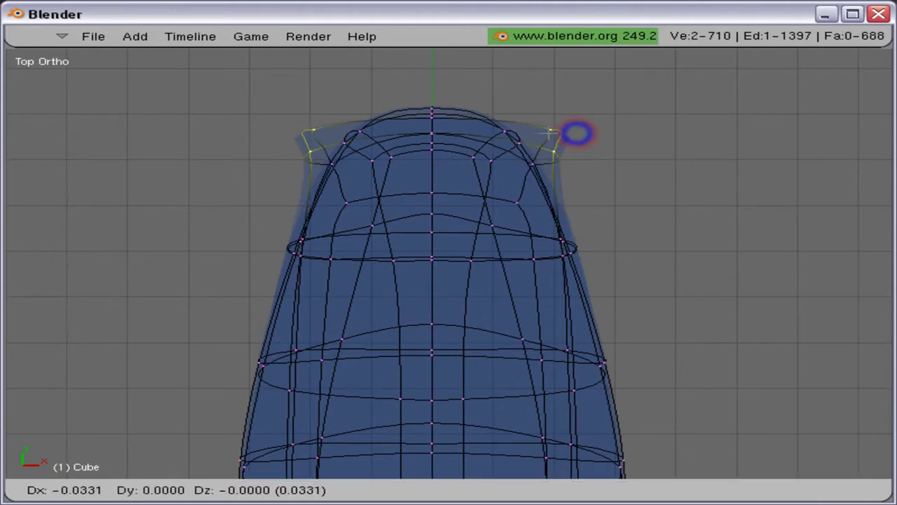
{"action": "left_click", "coordinate": [481, 133]}
Step: In the right side view, raise the rim vertex behind the lower jaw tip slightly and lower the tip's inner top vertex below the upper jaw
{"action": "middle_click_drag", "start_coordinate": [481, 132], "coordinate": [290, 212]}
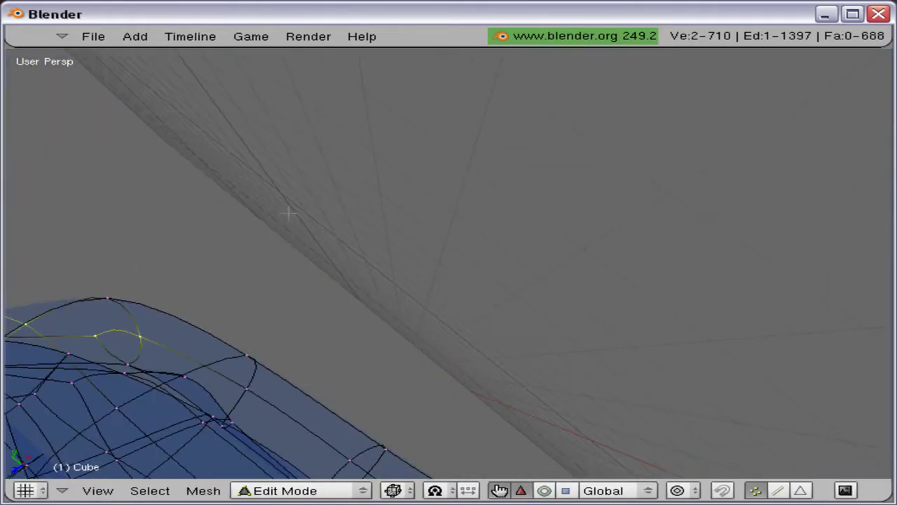
{"action": "key", "text": "KP_3"}
{"action": "scroll", "coordinate": [288, 208], "scroll_direction": "down", "scroll_amount": 4}
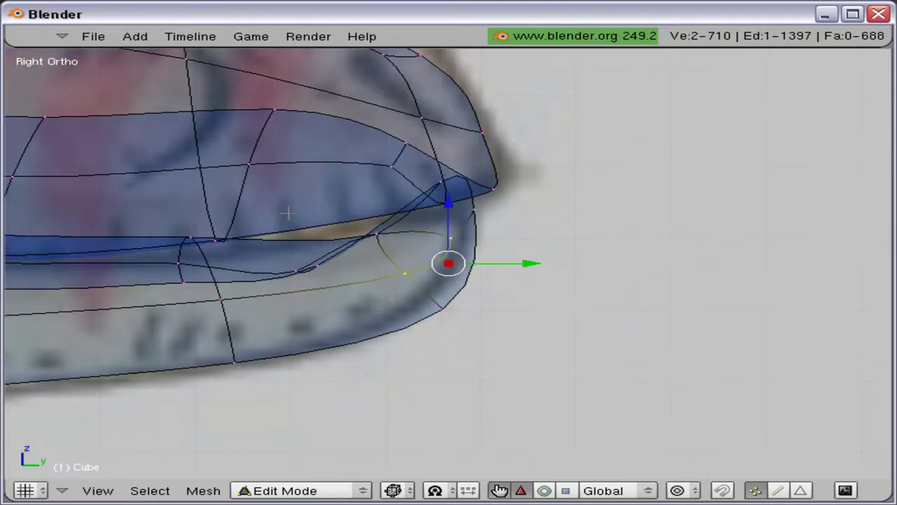
{"action": "right_click", "coordinate": [358, 237]}
{"action": "key", "text": "g"}
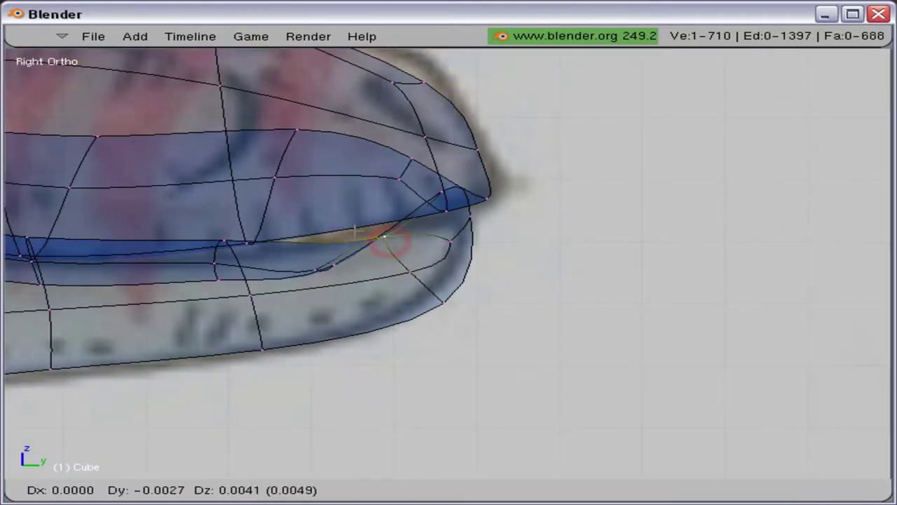
{"action": "left_click", "coordinate": [358, 212]}
{"action": "key", "text": "g"}
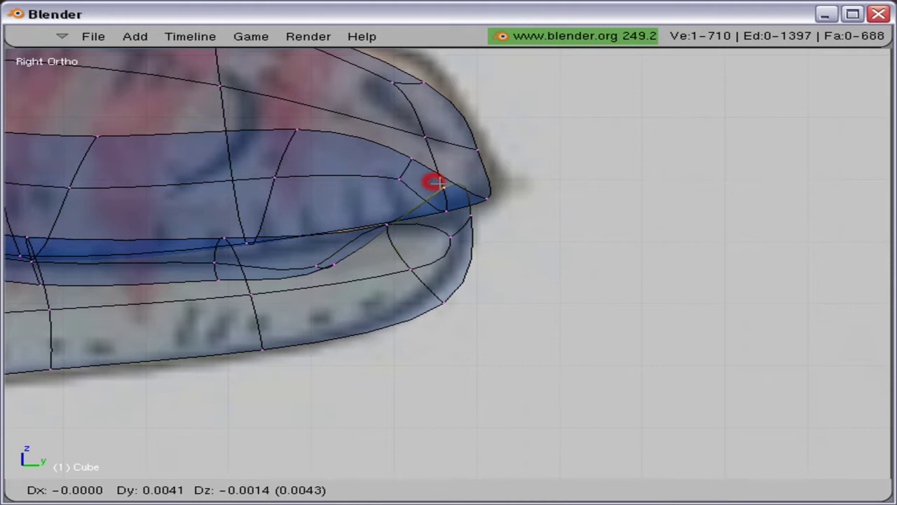
{"action": "left_click", "coordinate": [453, 258]}
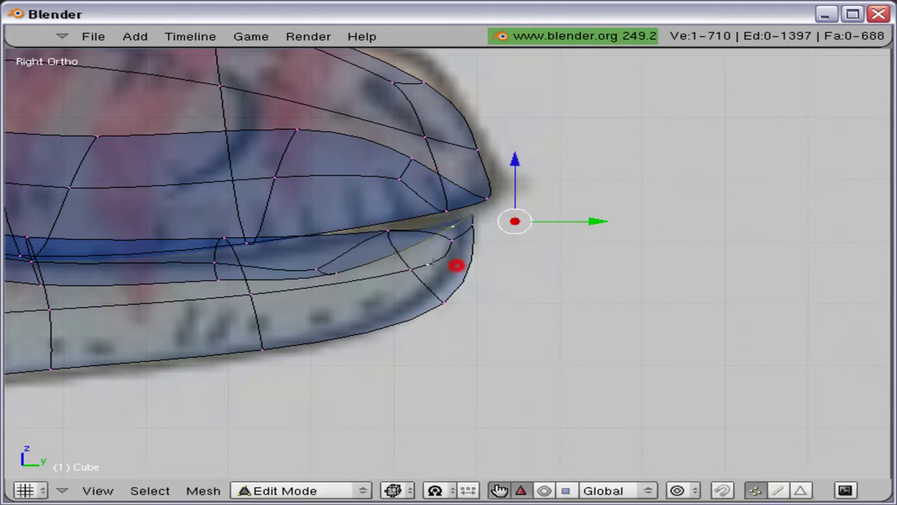
Step: Raise the selected front rim vertices of the lower jaw toward the upper jaw, and move the next rim vertex forward and down
{"action": "right_click", "coordinate": [382, 244], "text": "shift"}
{"action": "key", "text": "g"}
{"action": "left_click", "coordinate": [383, 223]}
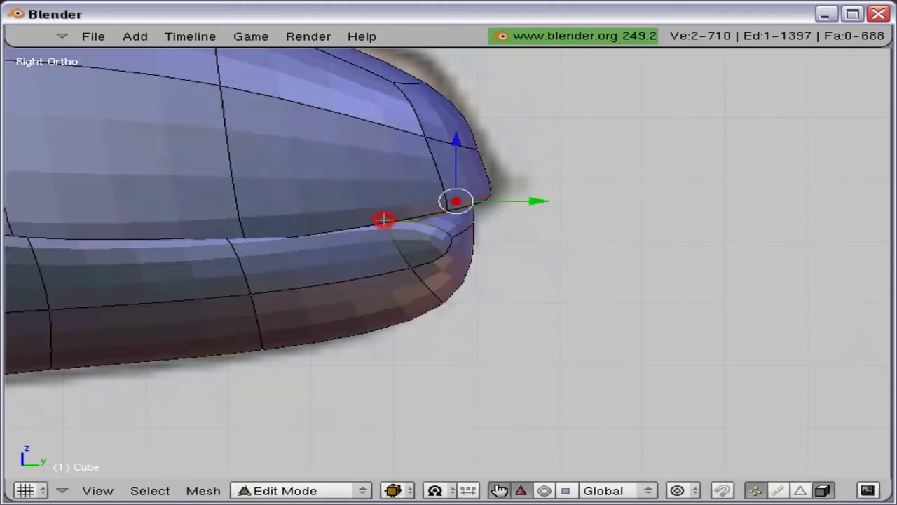
{"action": "key", "text": "z"}
{"action": "right_click", "coordinate": [230, 224]}
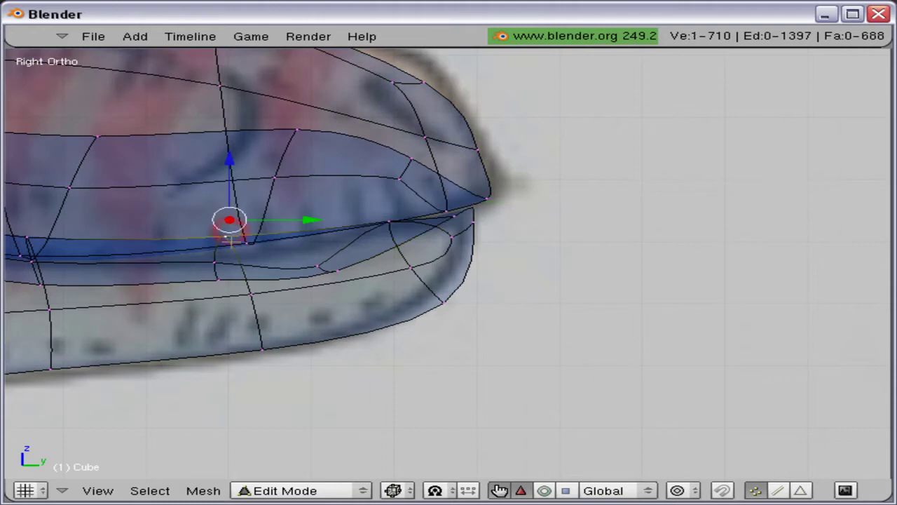
{"action": "key", "text": "z"}
{"action": "key", "text": "g"}
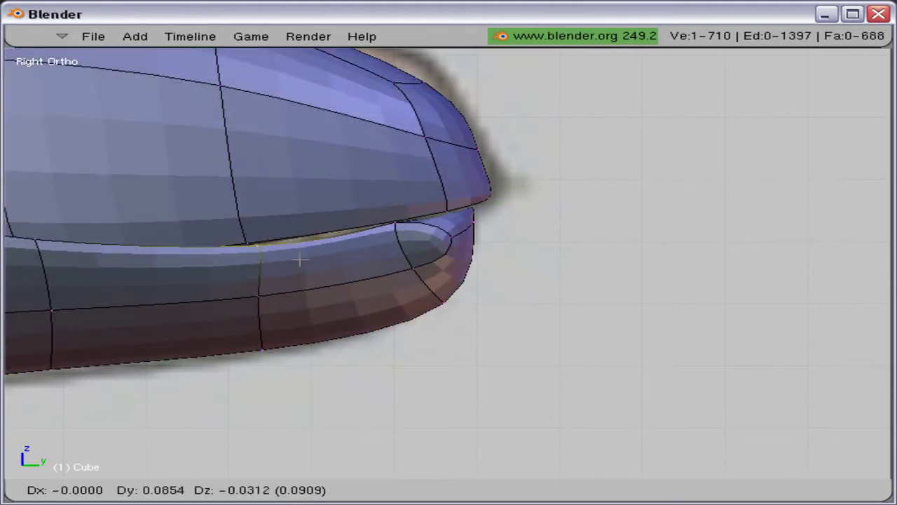
{"action": "left_click", "coordinate": [298, 254]}
Step: Lower the mid-jaw rim vertex of the lower jaw so it sits just beneath the upper jaw's edge
{"action": "middle_click_drag", "start_coordinate": [298, 254], "coordinate": [604, 239], "text": "shift"}
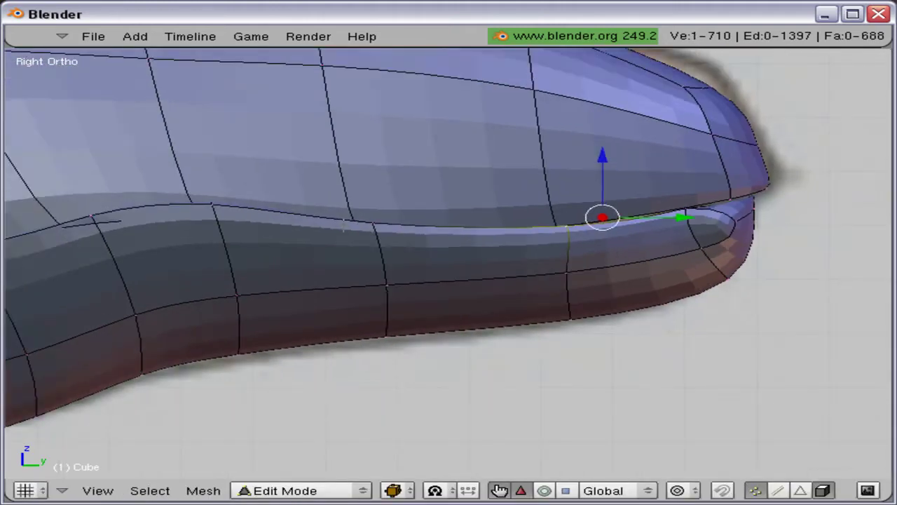
{"action": "key", "text": "z"}
{"action": "right_click", "coordinate": [374, 221]}
{"action": "key", "text": "g"}
{"action": "left_click", "coordinate": [377, 264]}
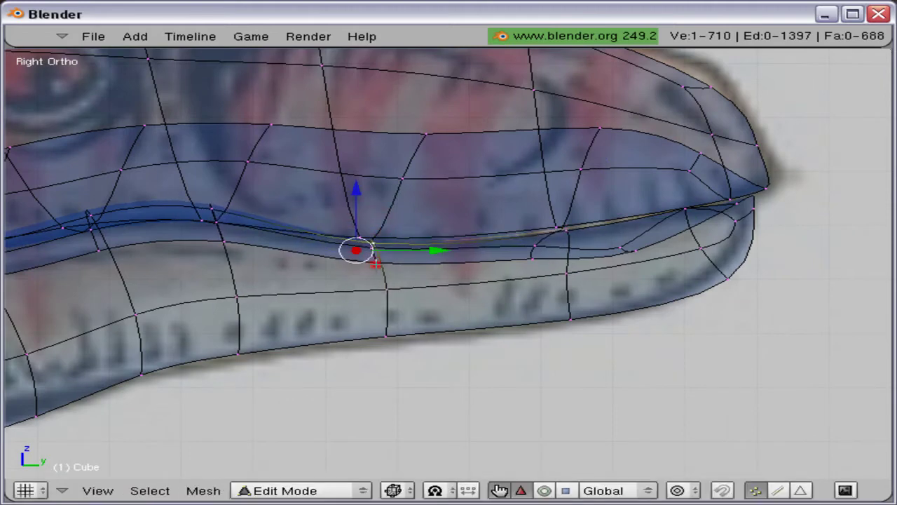
{"action": "mouse_move", "coordinate": [334, 242]}
{"action": "middle_mouse_down", "text": "shift"}
{"action": "mouse_move", "coordinate": [381, 221]}
{"action": "mouse_move", "coordinate": [444, 240]}
{"action": "middle_mouse_up", "text": "shift"}
{"action": "key", "text": "z"}
{"action": "key", "text": "z"}
{"action": "key", "text": "g"}
{"action": "left_click", "coordinate": [331, 207]}
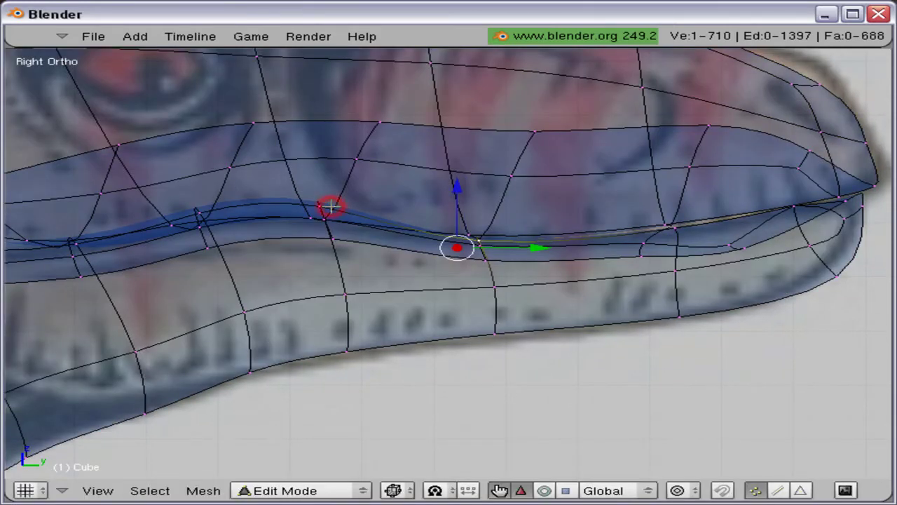
Step: Lower the rim vertices of the next two lower jaw edge loops toward the mouth corner, keeping them beneath the upper lip
{"action": "right_click", "coordinate": [331, 220], "text": "shift"}
{"action": "key", "text": "g"}
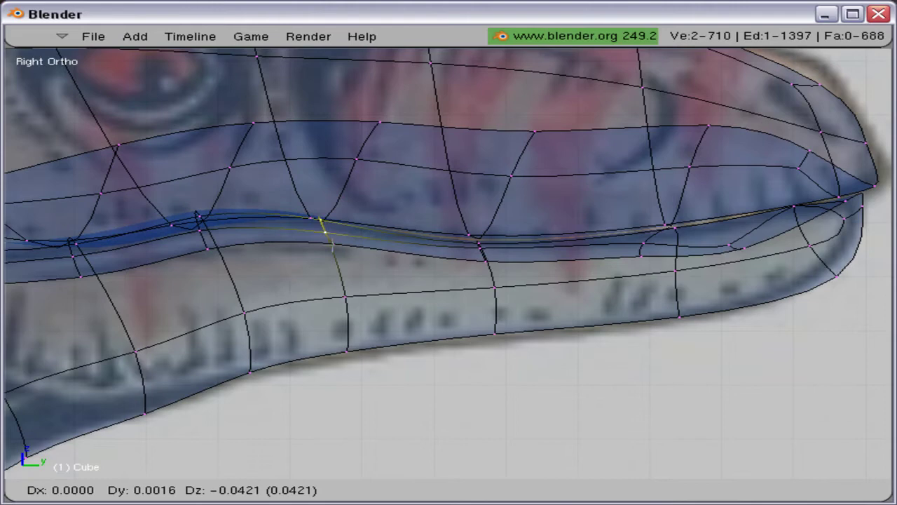
{"action": "left_click", "coordinate": [332, 245]}
{"action": "middle_click_drag", "start_coordinate": [332, 245], "coordinate": [570, 244], "text": "shift"}
{"action": "right_click", "coordinate": [431, 214]}
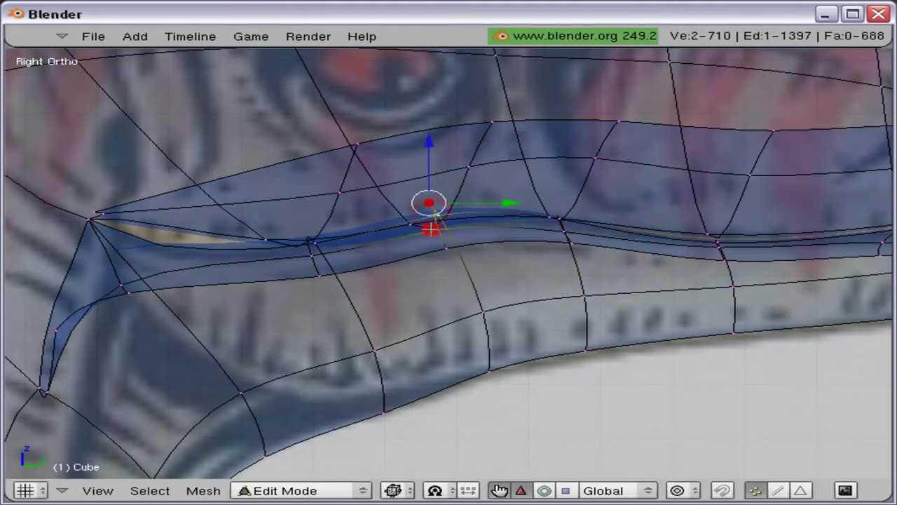
{"action": "key", "text": "g"}
{"action": "left_click", "coordinate": [429, 244]}
{"action": "left_click", "coordinate": [424, 256]}
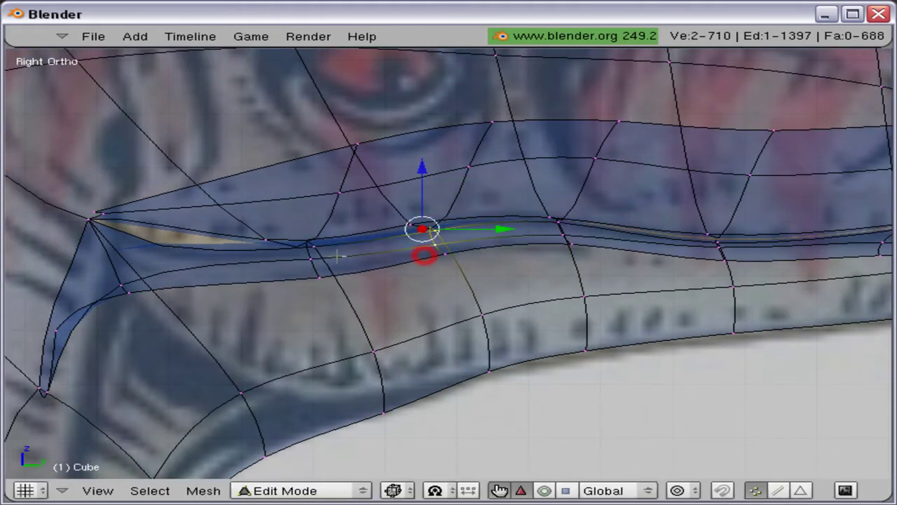
Step: Lower the rim vertices of the edge loop just in front of the mouth corner and try shifting them forward
{"action": "right_click", "coordinate": [320, 250]}
{"action": "key", "text": "g"}
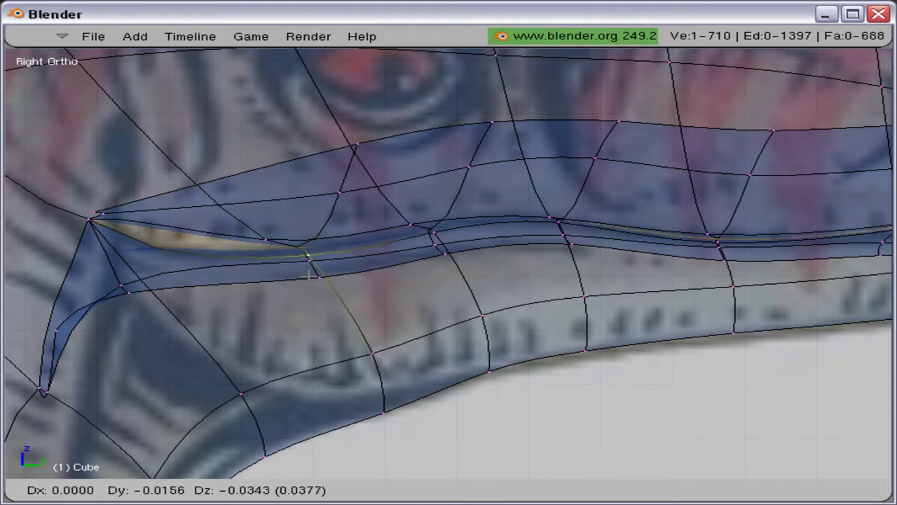
{"action": "left_click", "coordinate": [309, 276]}
{"action": "right_click", "coordinate": [309, 261], "text": "shift"}
{"action": "key", "text": "g"}
{"action": "left_click", "coordinate": [310, 260]}
{"action": "middle_click_drag", "start_coordinate": [279, 272], "coordinate": [441, 248], "text": "shift"}
{"action": "scroll", "coordinate": [442, 248], "scroll_direction": "down", "scroll_amount": 1}
{"action": "key", "text": "g"}
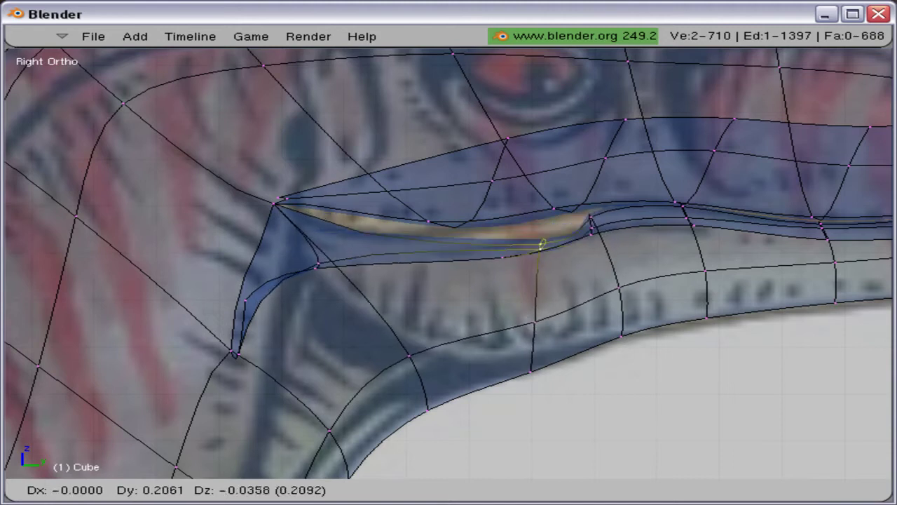
{"action": "left_click", "coordinate": [476, 231]}
Step: Delete the lower jaw's vertical edge loop just in front of the mouth corner and clear the selection
{"action": "right_click", "coordinate": [509, 290], "text": "alt"}
{"action": "key", "text": "x"}
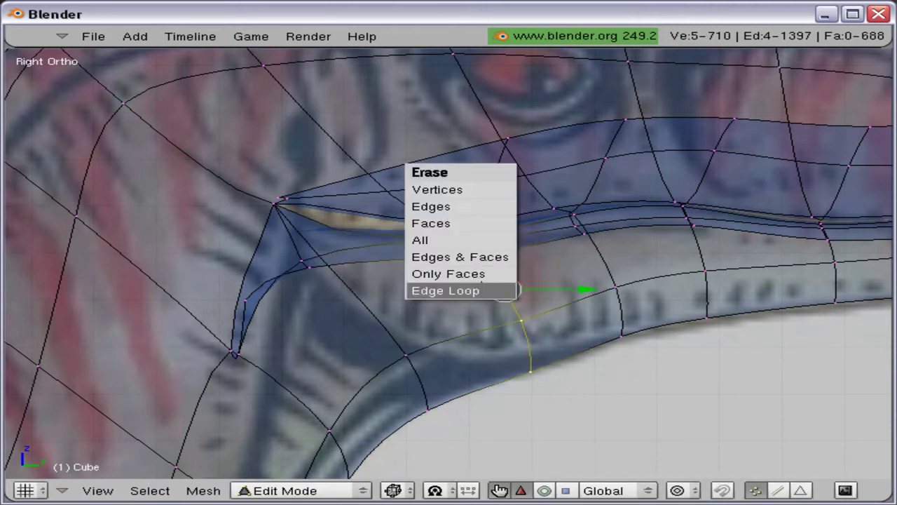
{"action": "left_click", "coordinate": [484, 288]}
{"action": "key", "text": "a"}
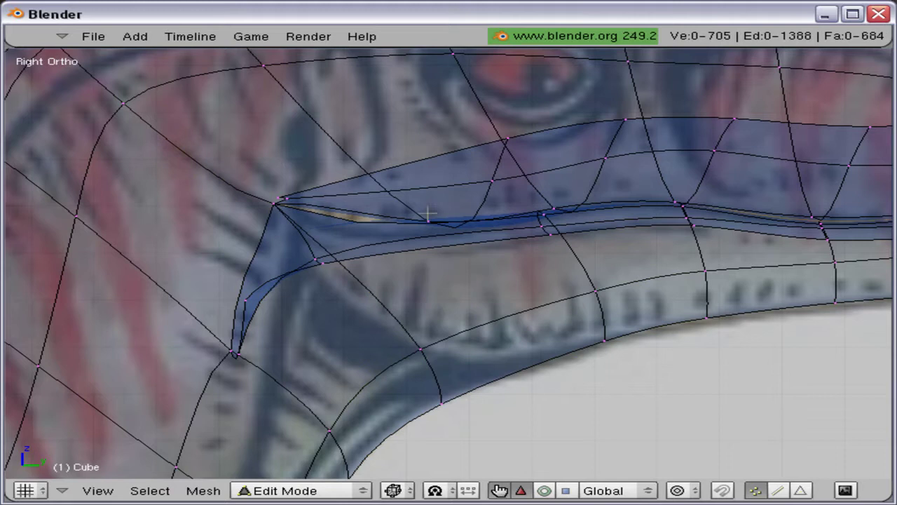
Step: Shift the two rear edge vertices of the upper lip and the inner mouth vertex above them back toward the mouth corner
{"action": "right_click", "coordinate": [428, 214]}
{"action": "key", "text": "g"}
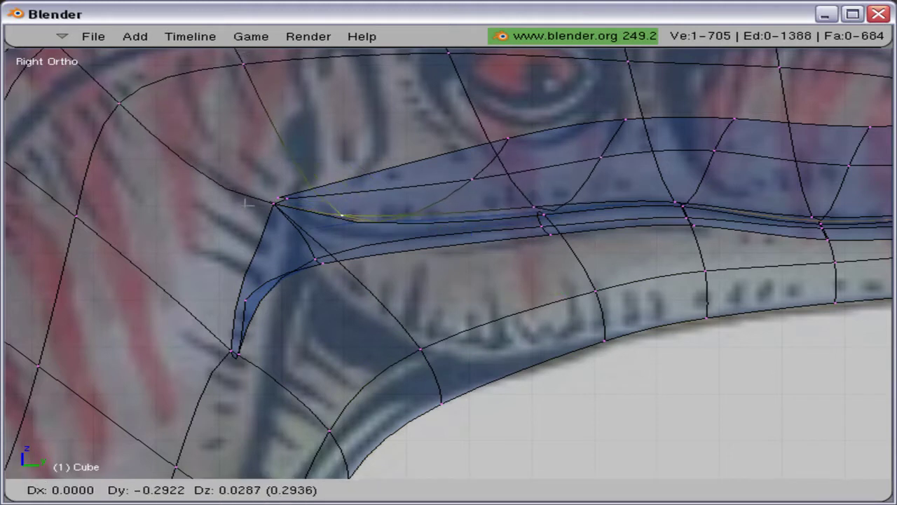
{"action": "left_click", "coordinate": [247, 204]}
{"action": "right_click", "coordinate": [535, 199]}
{"action": "key", "text": "g"}
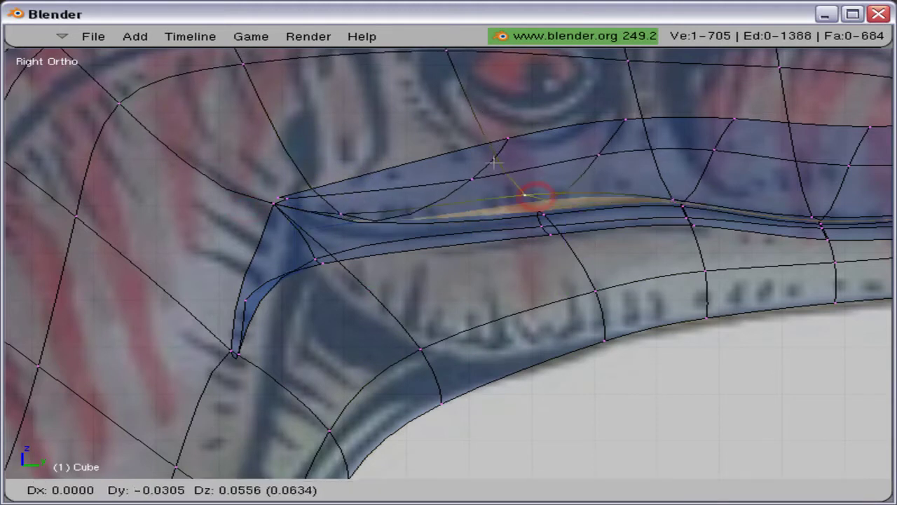
{"action": "left_click", "coordinate": [454, 205]}
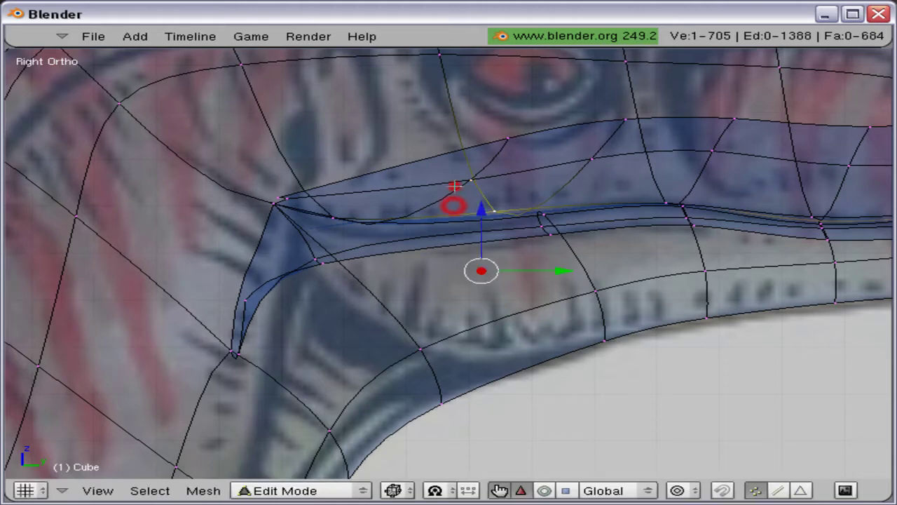
{"action": "right_click", "coordinate": [471, 180]}
{"action": "key", "text": "g"}
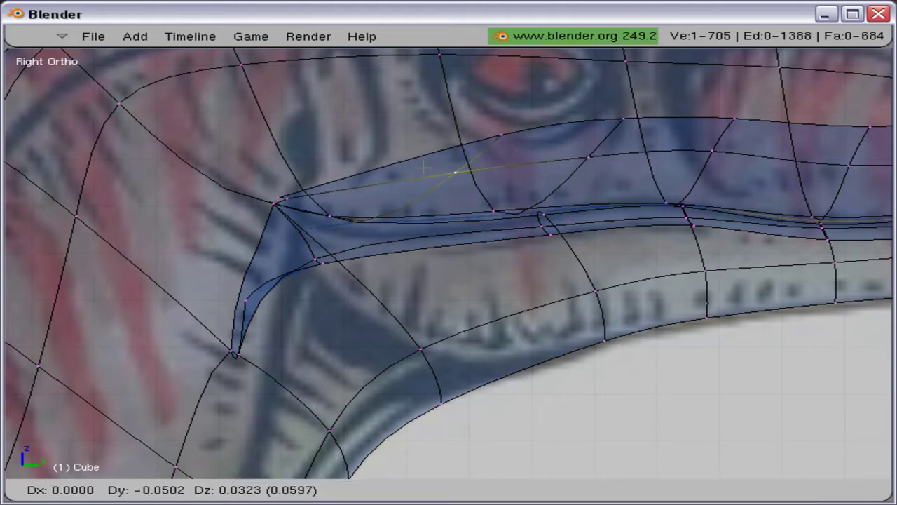
{"action": "left_click", "coordinate": [423, 167]}
Step: Raise the lower jaw's mid rim vertex to the upper jaw's edge and move the next rim vertex forward of it slightly back
{"action": "middle_click_drag", "start_coordinate": [518, 261], "coordinate": [1, 257], "text": "shift"}
{"action": "middle_click_drag", "start_coordinate": [319, 219], "coordinate": [319, 241], "text": "shift"}
{"action": "right_click", "coordinate": [295, 236]}
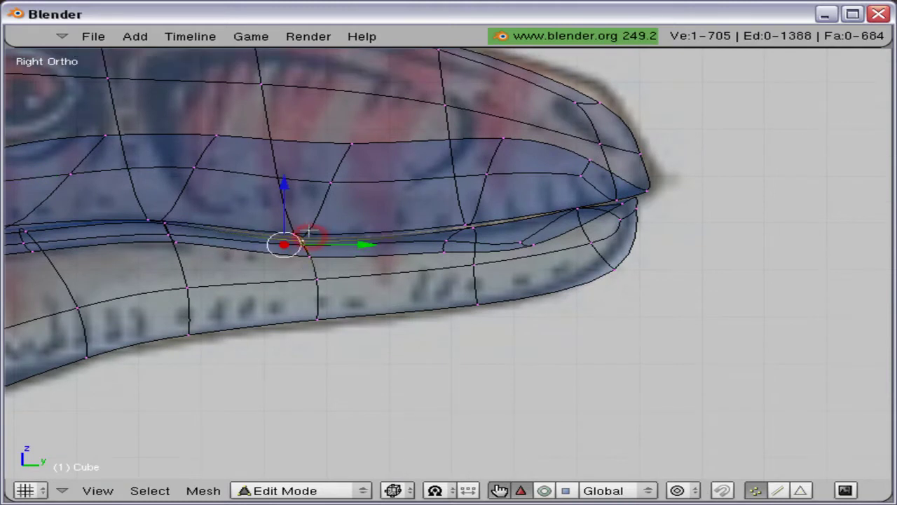
{"action": "key", "text": "g"}
{"action": "left_click", "coordinate": [299, 216]}
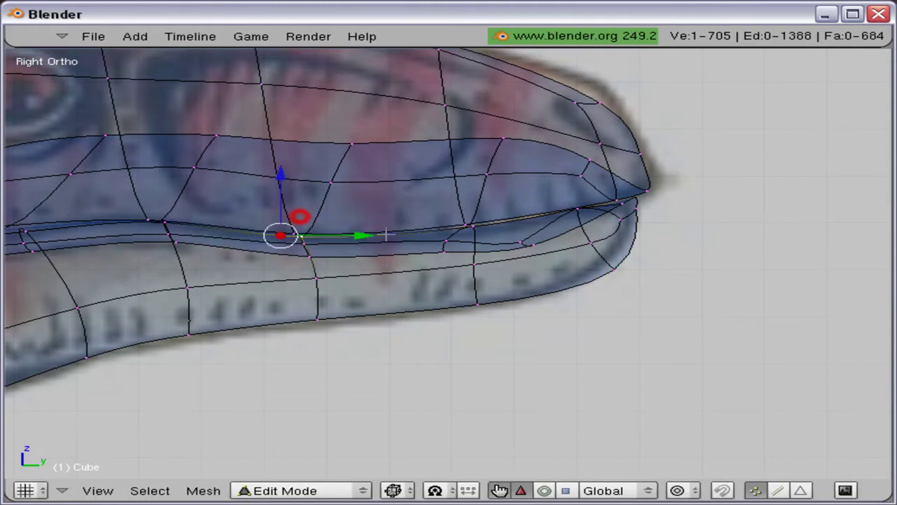
{"action": "right_click", "coordinate": [505, 229]}
{"action": "key", "text": "g"}
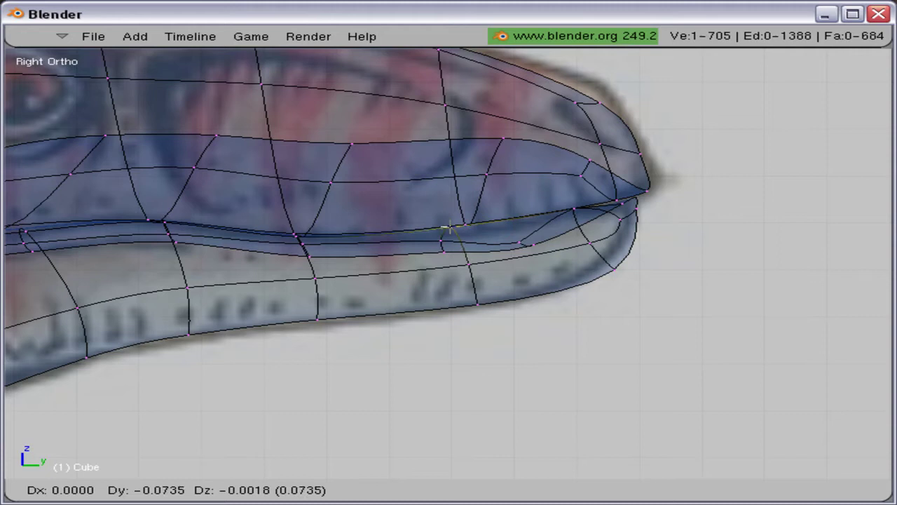
{"action": "left_click", "coordinate": [454, 228]}
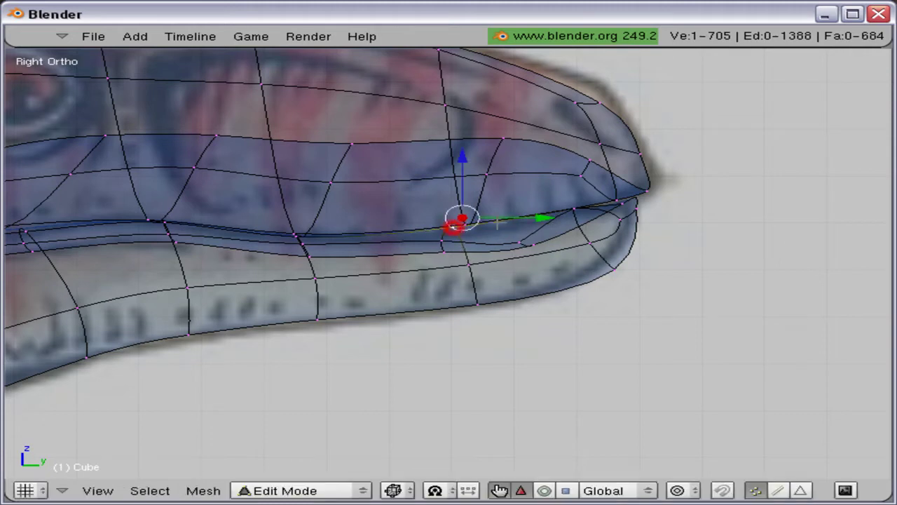
Step: Move the lower jaw tip's top vertex forward and up, and pull the chin vertex below it back to round the tip
{"action": "right_click", "coordinate": [642, 212]}
{"action": "key", "text": "g"}
{"action": "left_click", "coordinate": [683, 193]}
{"action": "right_click", "coordinate": [639, 262]}
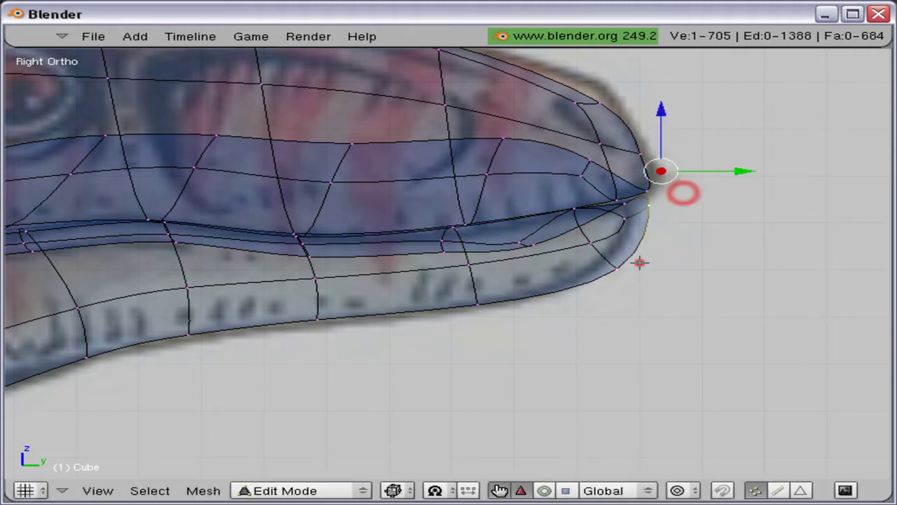
{"action": "key", "text": "g"}
{"action": "left_click", "coordinate": [584, 273]}
Step: Reposition the lower jaw's foremost tip vertex so it meets the upper jaw tip and follows the reference outline
{"action": "right_click", "coordinate": [665, 211]}
{"action": "key", "text": "g"}
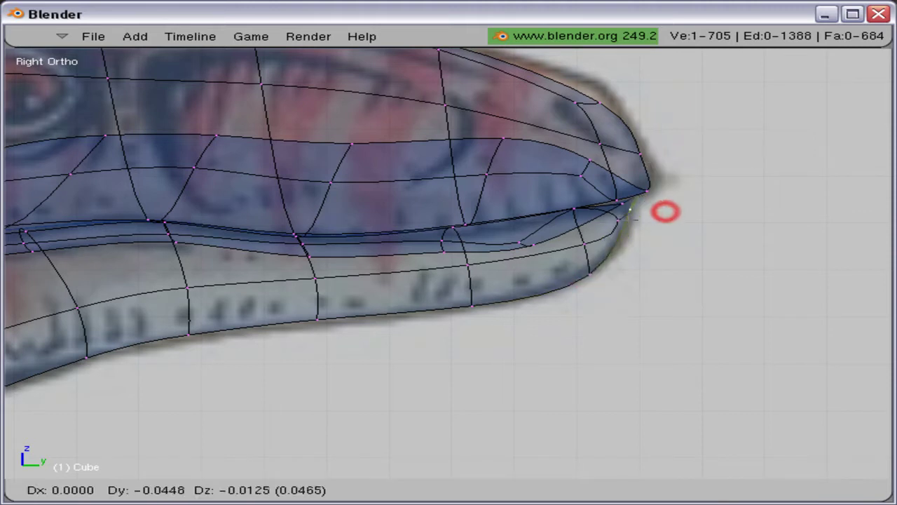
{"action": "left_click", "coordinate": [627, 233]}
{"action": "key", "text": "g"}
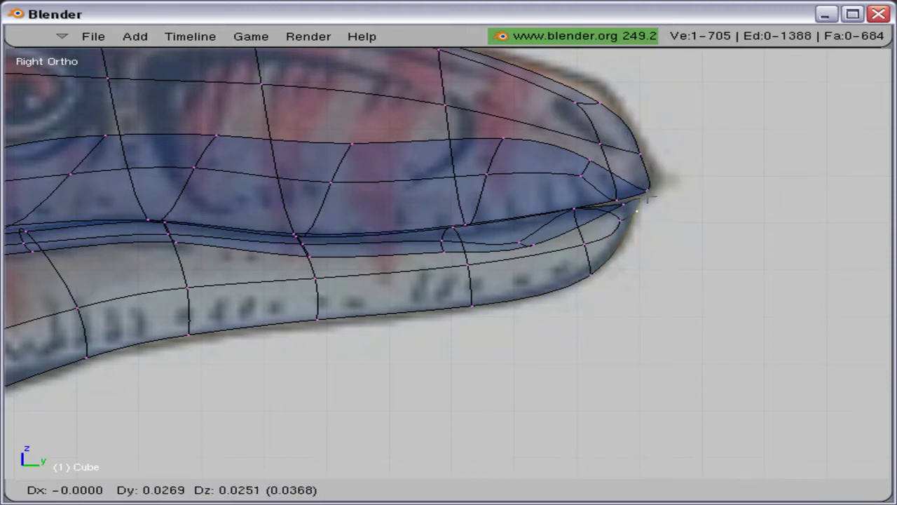
{"action": "left_click", "coordinate": [671, 181]}
{"action": "key", "text": "z"}
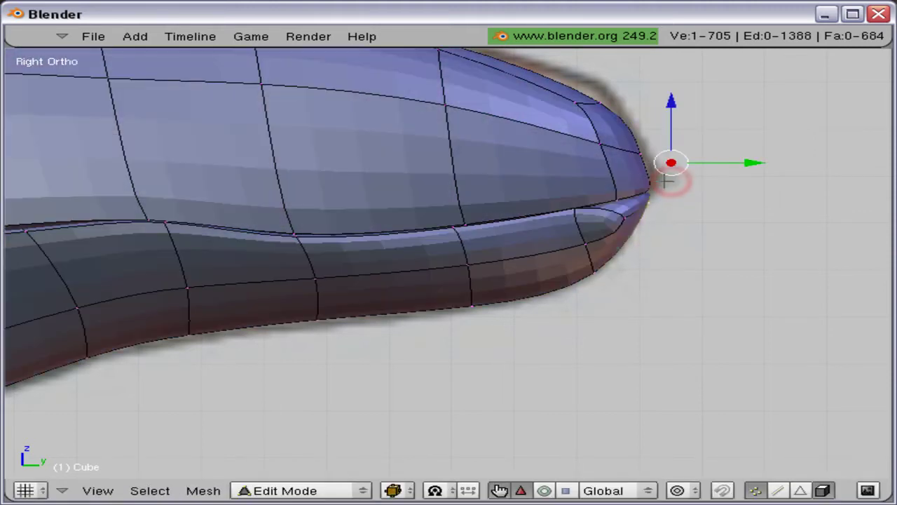
{"action": "key", "text": "z"}
Step: Select the vertex at the front of the lower jaw tip in perspective and apply Smooth to it
{"action": "mouse_move", "coordinate": [585, 207]}
{"action": "middle_mouse_down"}
{"action": "mouse_move", "coordinate": [590, 220]}
{"action": "mouse_move", "coordinate": [236, 94]}
{"action": "mouse_move", "coordinate": [491, 295]}
{"action": "middle_mouse_up"}
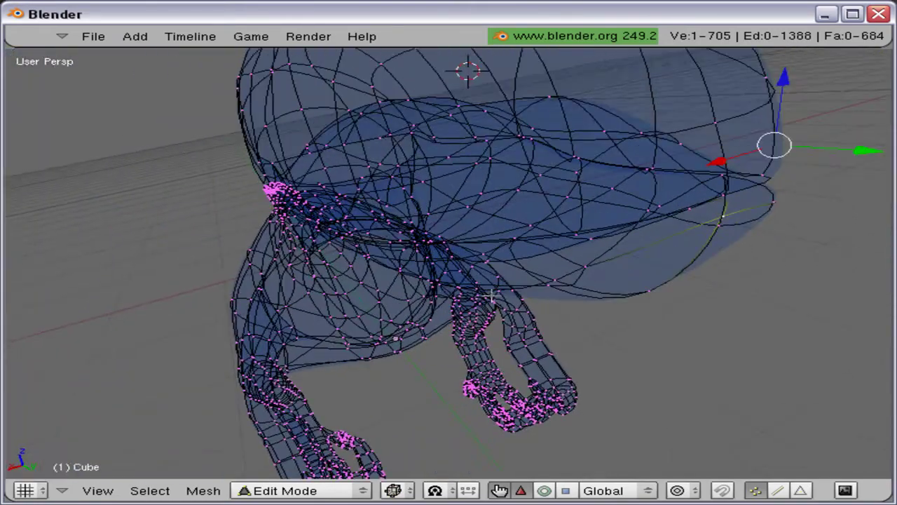
{"action": "right_click", "coordinate": [575, 281]}
{"action": "key", "text": "g"}
{"action": "left_click", "coordinate": [574, 276]}
{"action": "right_click", "coordinate": [576, 259]}
{"action": "key", "text": "w"}
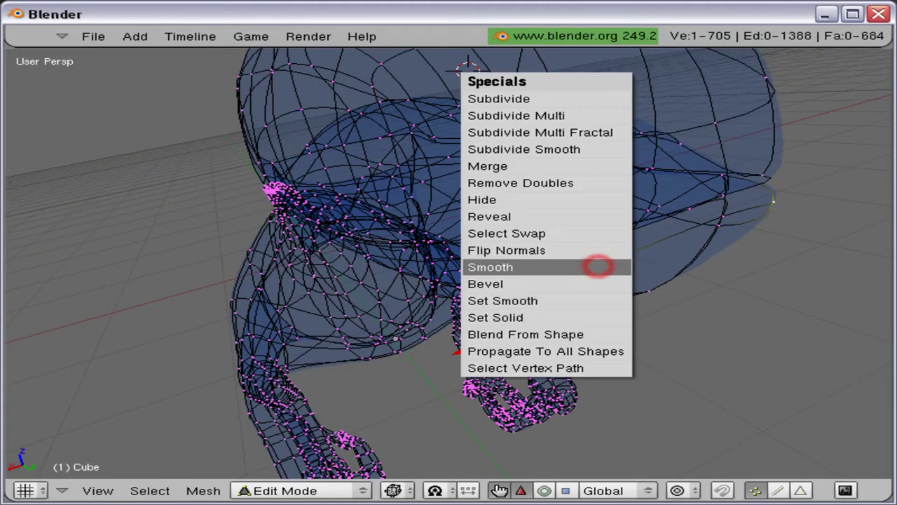
{"action": "left_click", "coordinate": [597, 267]}
Step: Fill the central gap at the back of the mouth with a face between the upper and lower inner mouth edges
{"action": "middle_click_drag", "start_coordinate": [598, 267], "coordinate": [810, 240]}
{"action": "scroll", "coordinate": [701, 230], "scroll_direction": "up", "scroll_amount": 3}
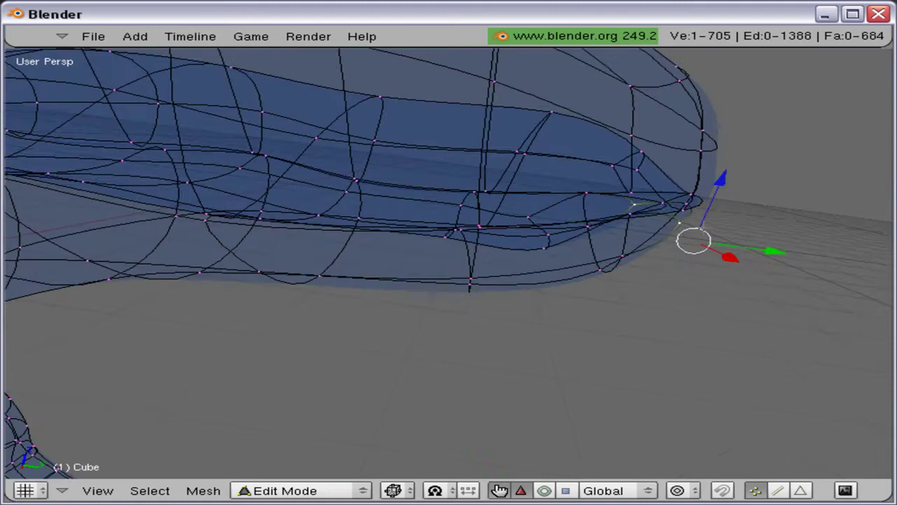
{"action": "middle_click_drag", "start_coordinate": [459, 225], "coordinate": [592, 239]}
{"action": "middle_click_drag", "start_coordinate": [304, 211], "coordinate": [841, 327], "text": "shift"}
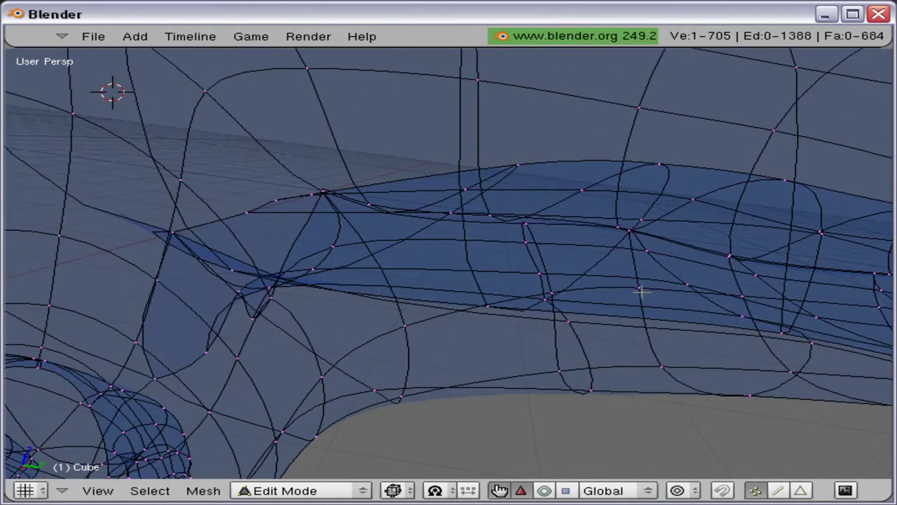
{"action": "middle_click_drag", "start_coordinate": [341, 316], "coordinate": [362, 211]}
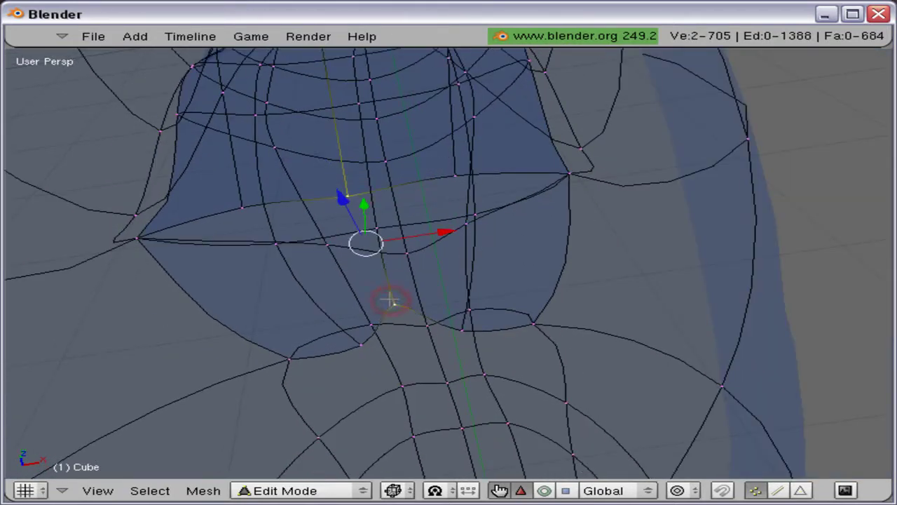
{"action": "right_click", "coordinate": [469, 335], "text": "shift"}
{"action": "key", "text": "f"}
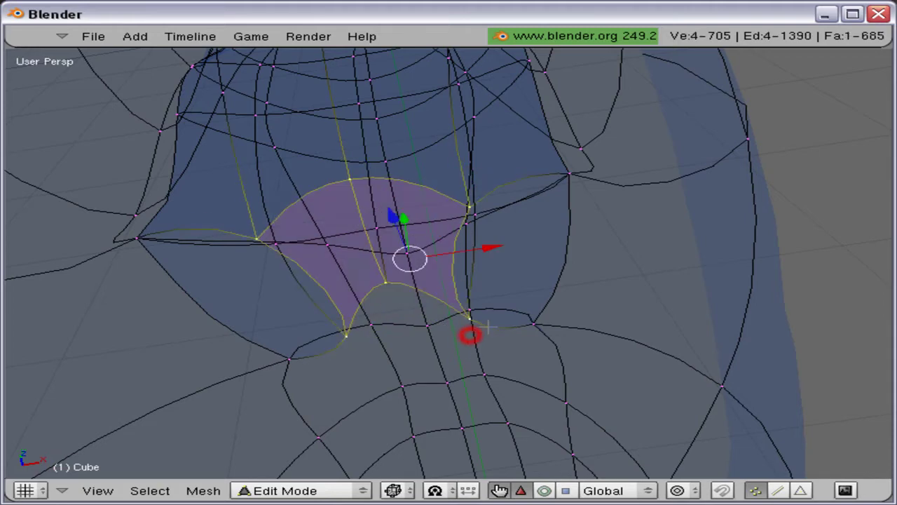
Step: Fill the remaining side gap at the back of the mouth with a four-vertex face reaching the mouth corner, then deselect everything
{"action": "right_click", "coordinate": [477, 200]}
{"action": "right_click", "coordinate": [465, 207], "text": "shift"}
{"action": "right_click", "coordinate": [564, 172], "text": "shift"}
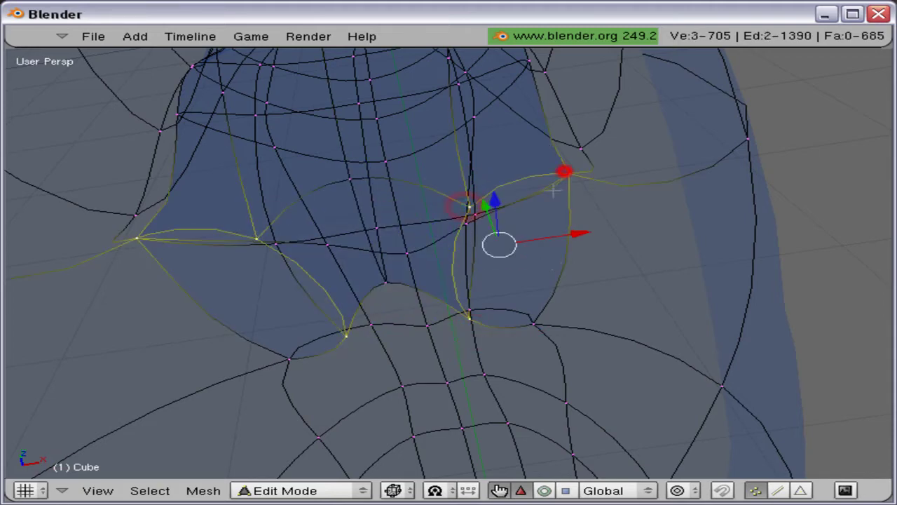
{"action": "left_click", "coordinate": [534, 325]}
{"action": "right_click", "coordinate": [534, 325], "text": "shift"}
{"action": "key", "text": "f"}
{"action": "key", "text": "a"}
Step: Reposition the upper-lip vertex beside the mouth corner in perspective and in side view to narrow the gap between the lips
{"action": "mouse_move", "coordinate": [521, 321]}
{"action": "middle_mouse_down"}
{"action": "mouse_move", "coordinate": [486, 267]}
{"action": "mouse_move", "coordinate": [302, 238]}
{"action": "mouse_move", "coordinate": [316, 297]}
{"action": "mouse_move", "coordinate": [462, 284]}
{"action": "mouse_move", "coordinate": [502, 260]}
{"action": "mouse_move", "coordinate": [528, 262]}
{"action": "mouse_move", "coordinate": [540, 301]}
{"action": "mouse_move", "coordinate": [567, 306]}
{"action": "mouse_move", "coordinate": [571, 248]}
{"action": "mouse_move", "coordinate": [504, 203]}
{"action": "mouse_move", "coordinate": [425, 240]}
{"action": "mouse_move", "coordinate": [496, 280]}
{"action": "mouse_move", "coordinate": [569, 269]}
{"action": "mouse_move", "coordinate": [372, 282]}
{"action": "mouse_move", "coordinate": [381, 259]}
{"action": "middle_mouse_up"}
{"action": "key", "text": "z"}
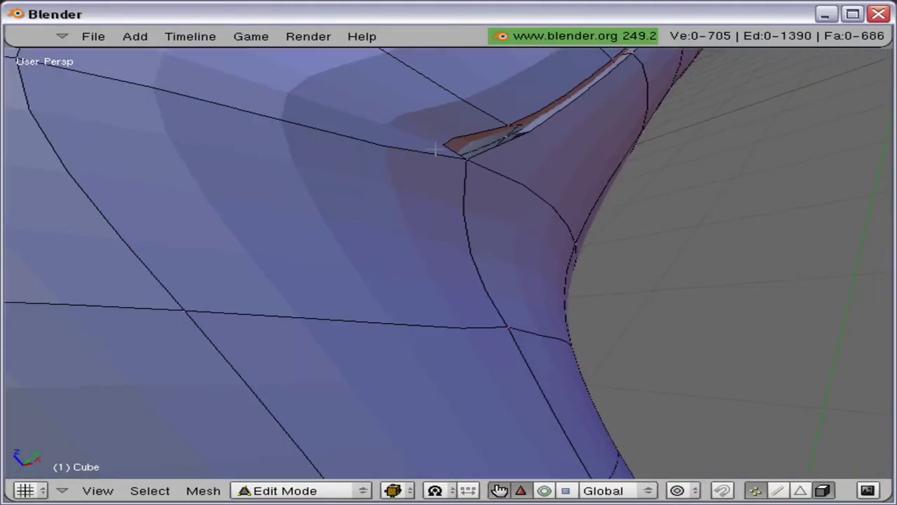
{"action": "right_click", "coordinate": [502, 124]}
{"action": "key", "text": "g"}
{"action": "left_click", "coordinate": [534, 125]}
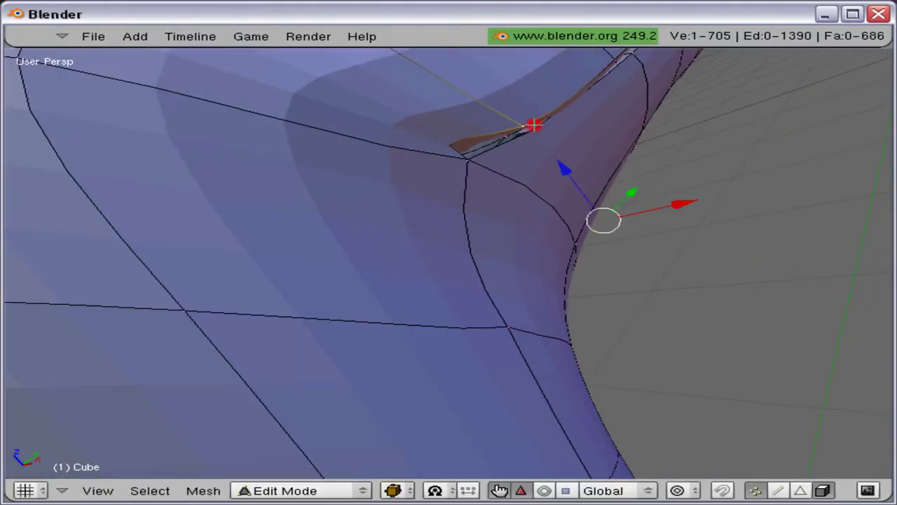
{"action": "key", "text": "KP_3"}
{"action": "key", "text": "g"}
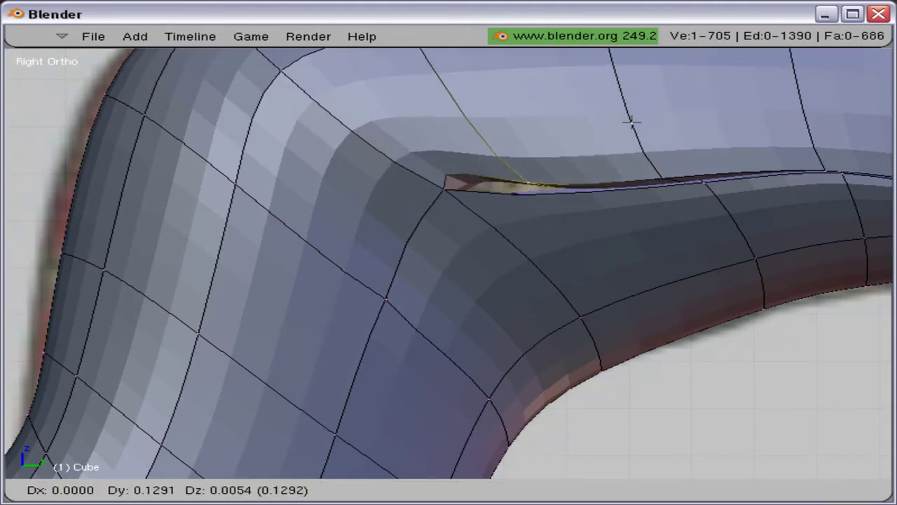
{"action": "left_click", "coordinate": [717, 126]}
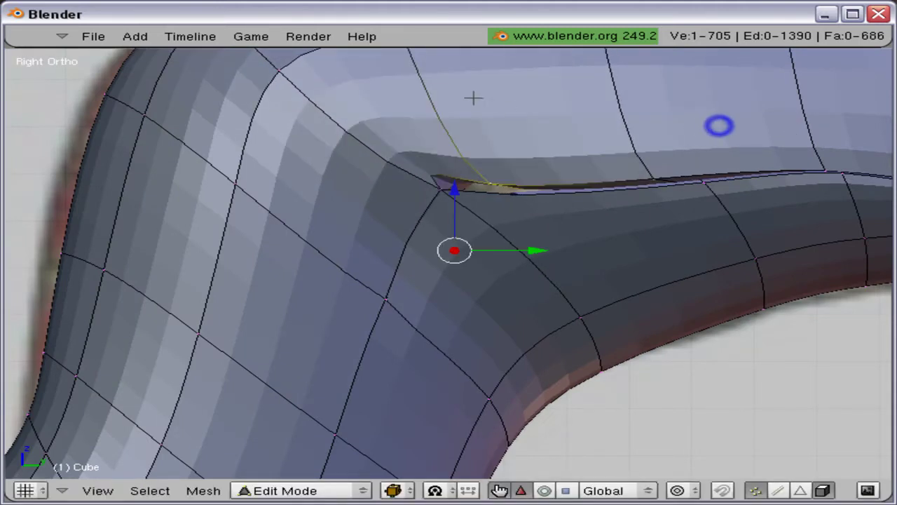
Step: Try deleting the edge loop that runs up the head beside the mouth corner, and undo the deletion
{"action": "right_click", "coordinate": [439, 97], "text": "alt"}
{"action": "key", "text": "x"}
{"action": "left_click", "coordinate": [439, 151]}
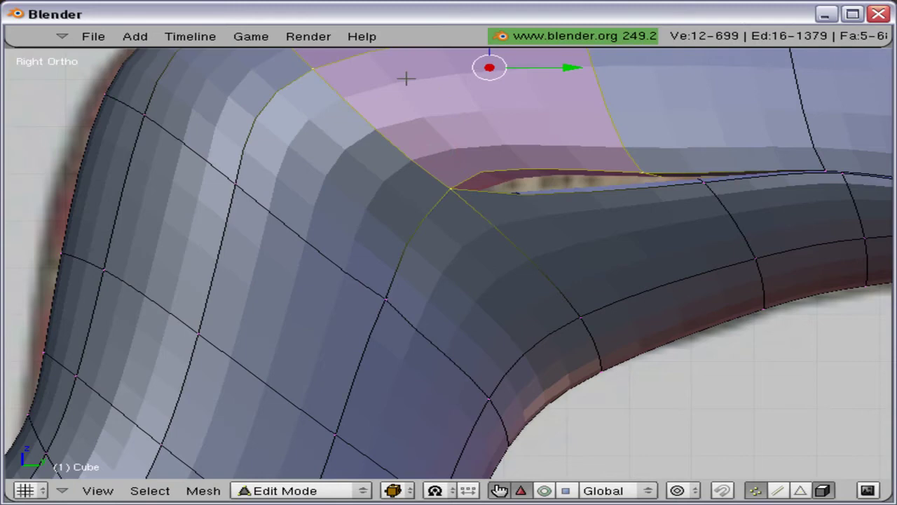
{"action": "key", "text": "ctrl+z"}
Step: Inspect the closed mouth, head and whole smoothed body in perspective and against the side reference in Object Mode
{"action": "middle_click_drag", "start_coordinate": [405, 79], "coordinate": [402, 119], "text": "ctrl"}
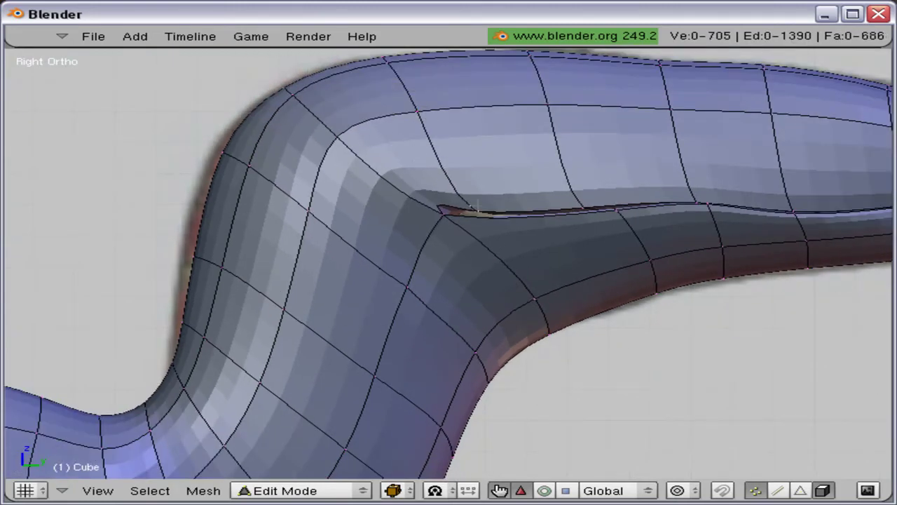
{"action": "middle_click_drag", "start_coordinate": [472, 205], "coordinate": [547, 210]}
{"action": "key", "text": "a"}
{"action": "middle_click_drag", "start_coordinate": [462, 162], "coordinate": [208, 216]}
{"action": "scroll", "coordinate": [372, 260], "scroll_direction": "down", "scroll_amount": 6}
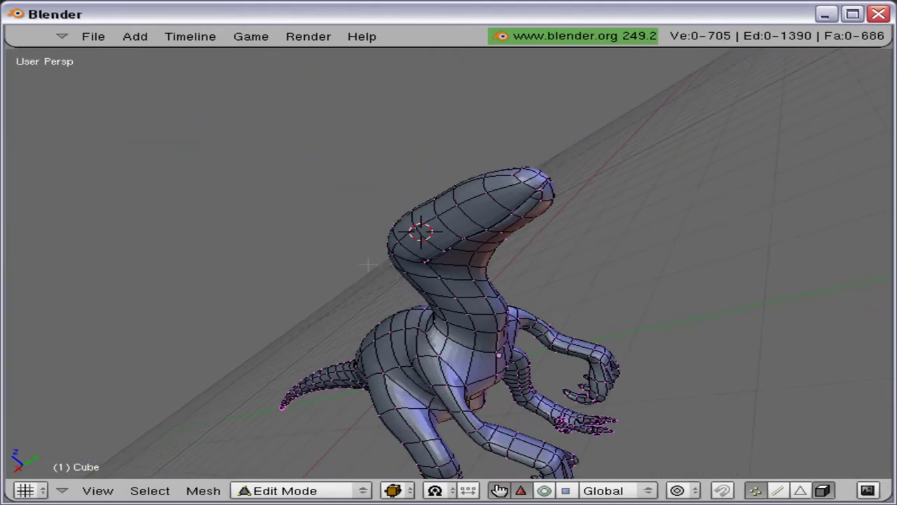
{"action": "key", "text": "Tab"}
{"action": "middle_click_drag", "start_coordinate": [372, 272], "coordinate": [524, 168]}
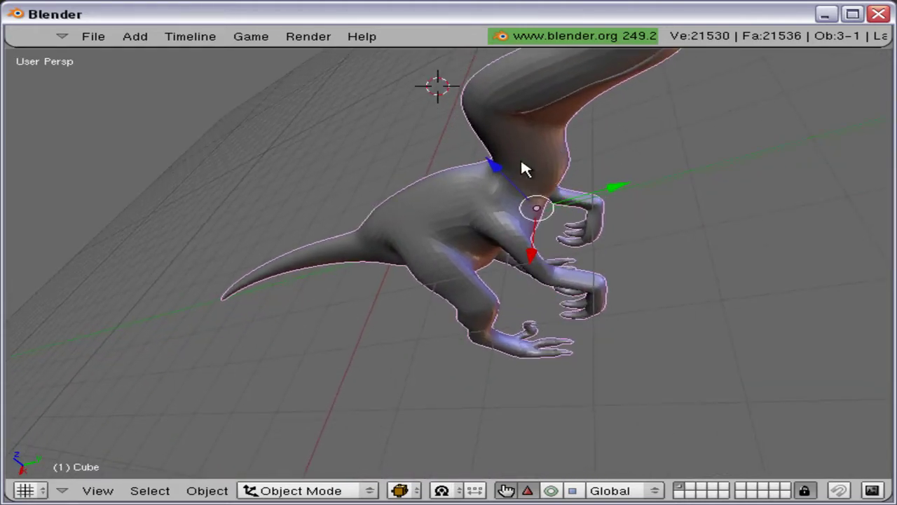
{"action": "key", "text": "KP_3"}
{"action": "scroll", "coordinate": [526, 168], "scroll_direction": "up", "scroll_amount": 3}
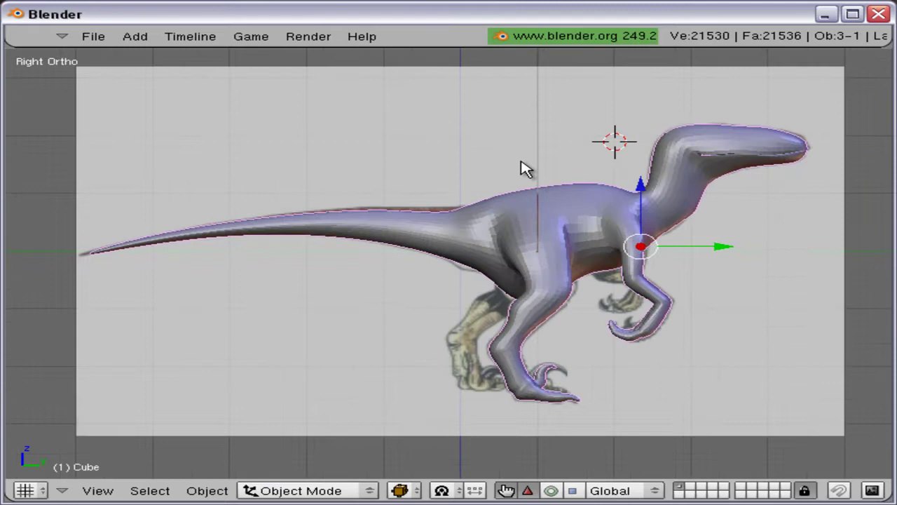
{"action": "scroll", "coordinate": [631, 232], "scroll_direction": "up", "scroll_amount": 2}
{"action": "scroll", "coordinate": [399, 266], "scroll_direction": "up", "scroll_amount": 2}
{"action": "scroll", "coordinate": [371, 259], "scroll_direction": "up", "scroll_amount": 2}
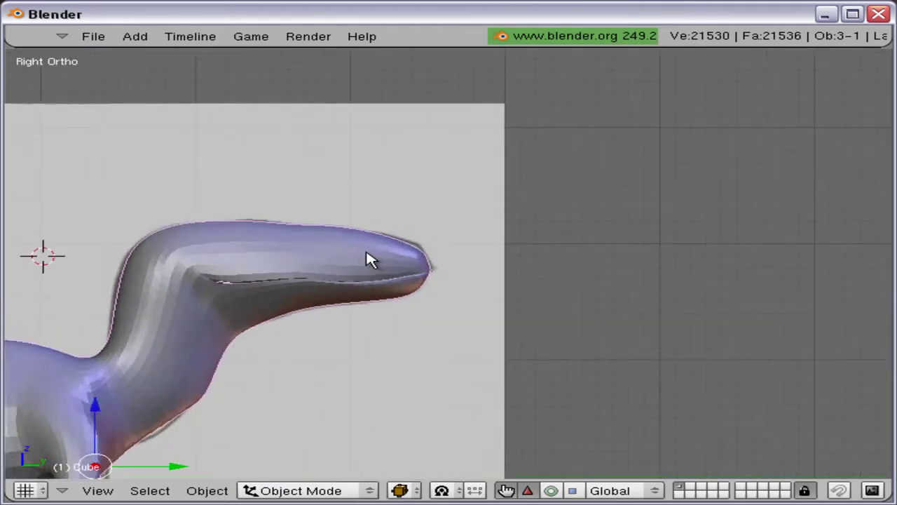
Step: Return to Edit Mode with wireframe display and frame the eye area in side view
{"action": "key", "text": "z"}
{"action": "scroll", "coordinate": [343, 242], "scroll_direction": "up", "scroll_amount": 2}
{"action": "key", "text": "Tab"}
{"action": "middle_click_drag", "start_coordinate": [325, 261], "coordinate": [603, 249], "text": "shift"}
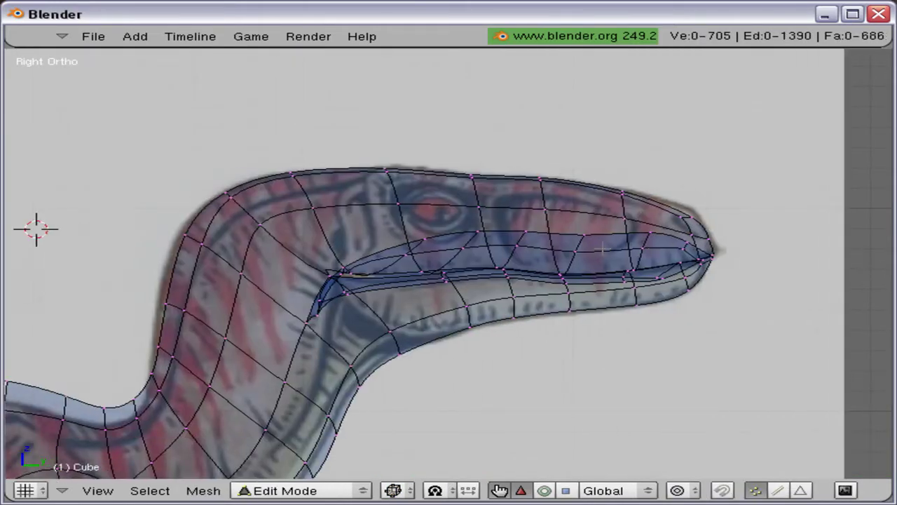
{"action": "scroll", "coordinate": [450, 197], "scroll_direction": "up", "scroll_amount": 4}
{"action": "middle_click_drag", "start_coordinate": [449, 198], "coordinate": [441, 268], "text": "shift"}
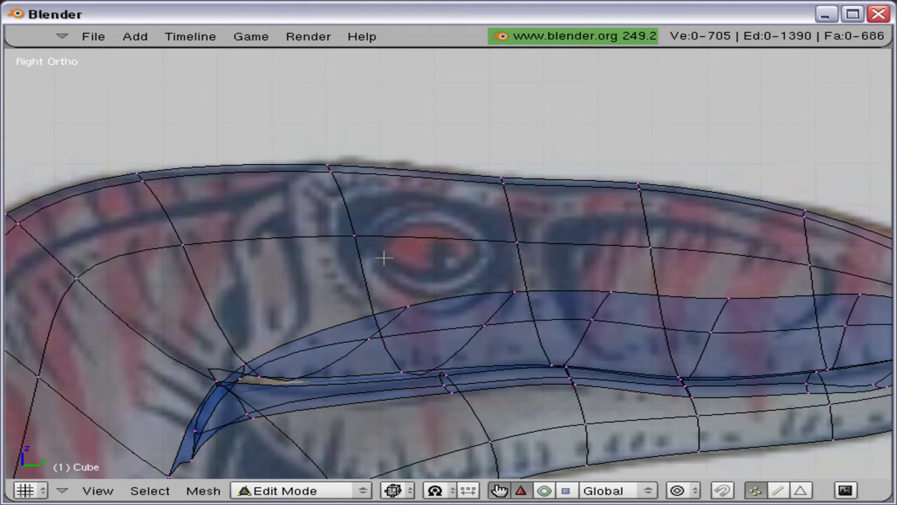
{"action": "left_click", "coordinate": [371, 236]}
{"action": "right_click", "coordinate": [371, 236]}
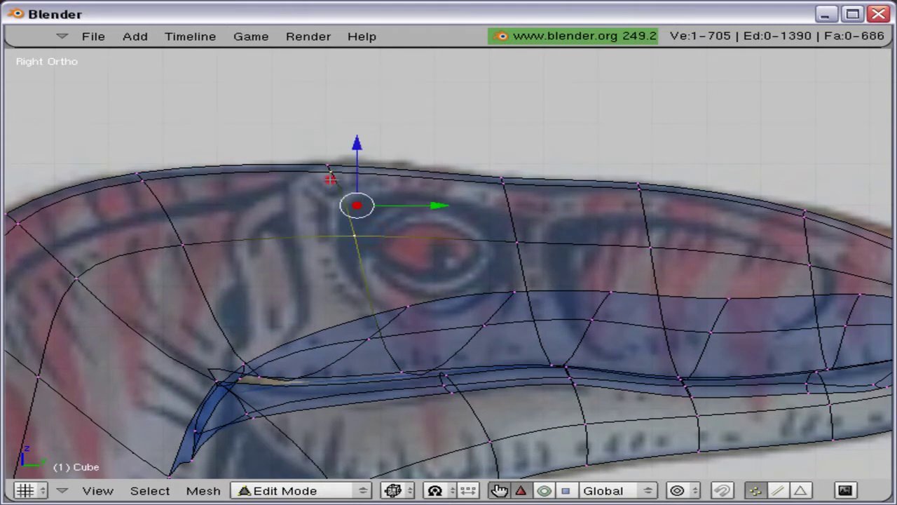
{"action": "right_click", "coordinate": [330, 179], "text": "shift"}
{"action": "right_click", "coordinate": [501, 198], "text": "shift"}
{"action": "right_click", "coordinate": [499, 217], "text": "shift"}
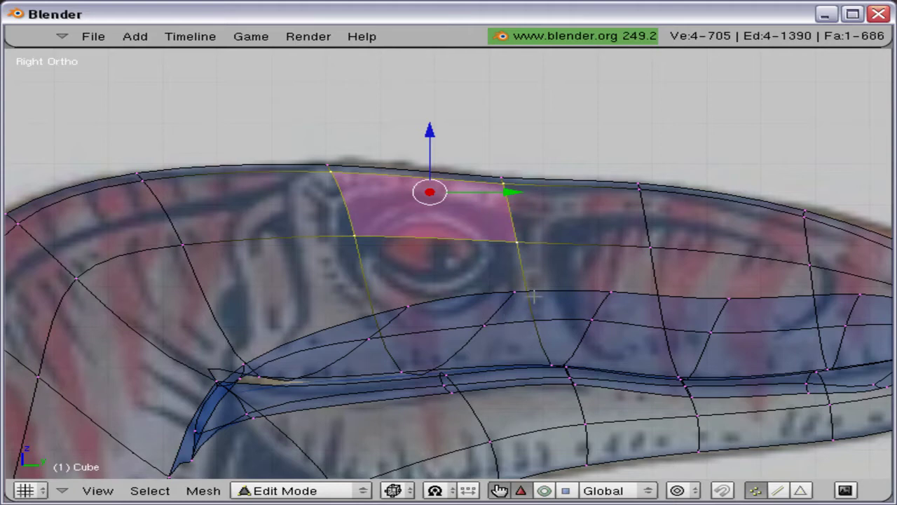
{"action": "key", "text": "a"}
Step: Add a lengthwise edge loop along the side of the upper head, placed just below the reference eye
{"action": "key", "text": "ctrl+r"}
{"action": "left_click", "coordinate": [522, 279]}
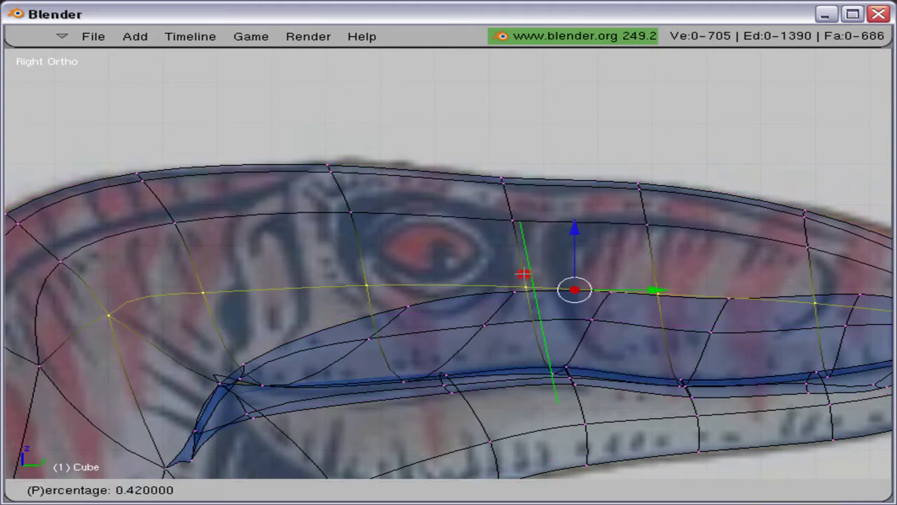
{"action": "left_click", "coordinate": [508, 273]}
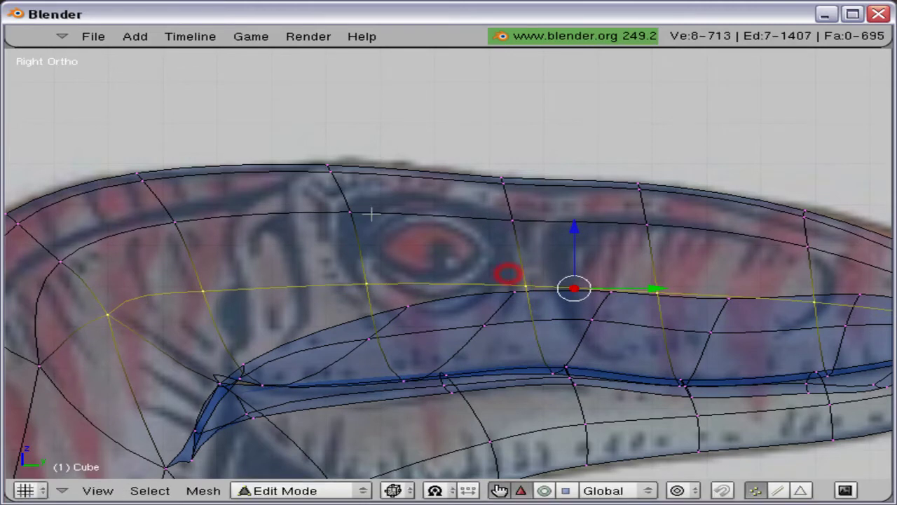
Step: Select the four vertices enclosing the reference eye and delete the face between them to open an eye hole
{"action": "right_click", "coordinate": [362, 207]}
{"action": "right_click", "coordinate": [384, 275], "text": "shift"}
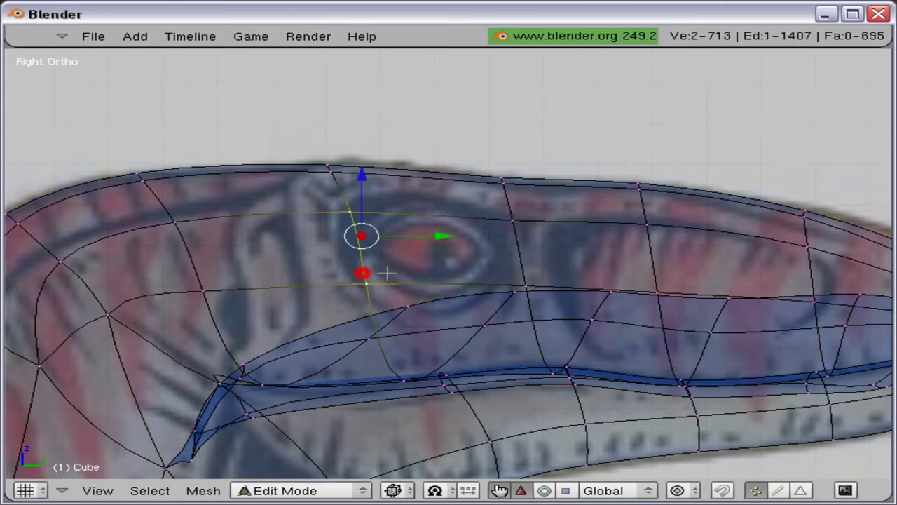
{"action": "right_click", "coordinate": [519, 288], "text": "shift"}
{"action": "right_click", "coordinate": [510, 221], "text": "shift"}
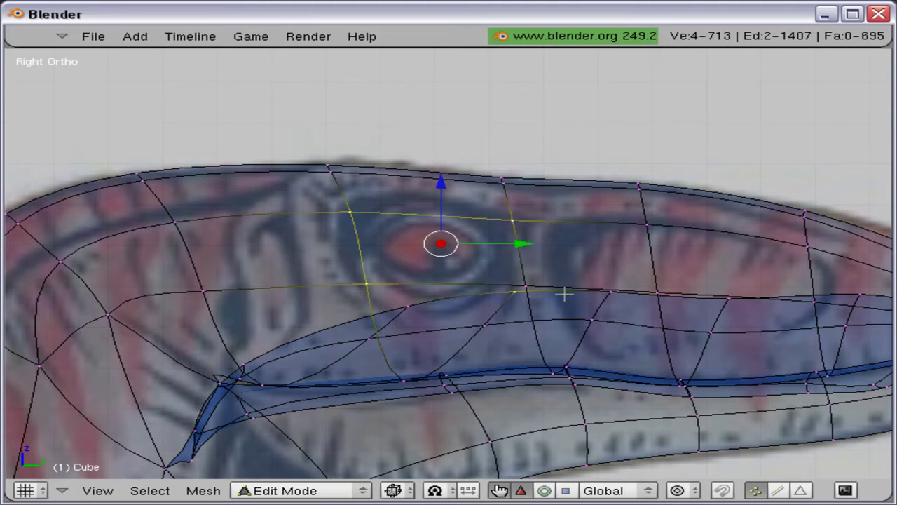
{"action": "right_click", "coordinate": [533, 284], "text": "shift"}
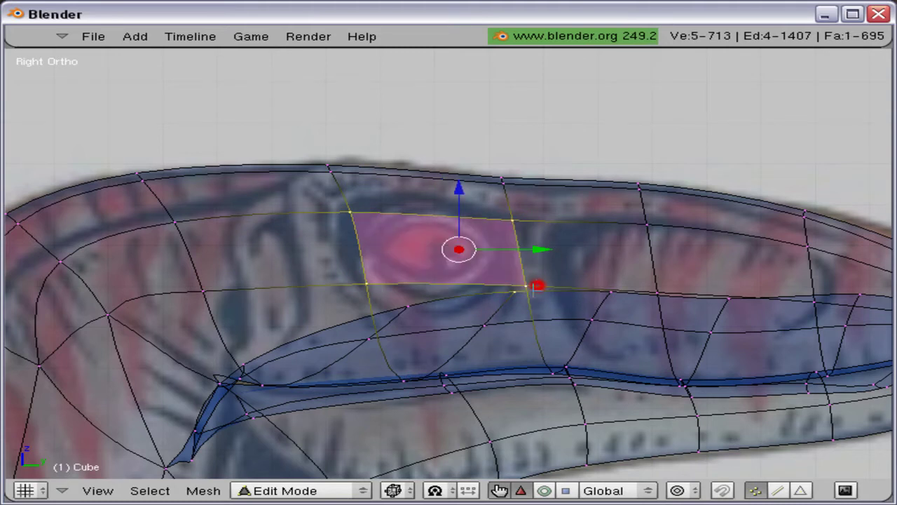
{"action": "middle_click", "coordinate": [484, 305]}
{"action": "key", "text": "x"}
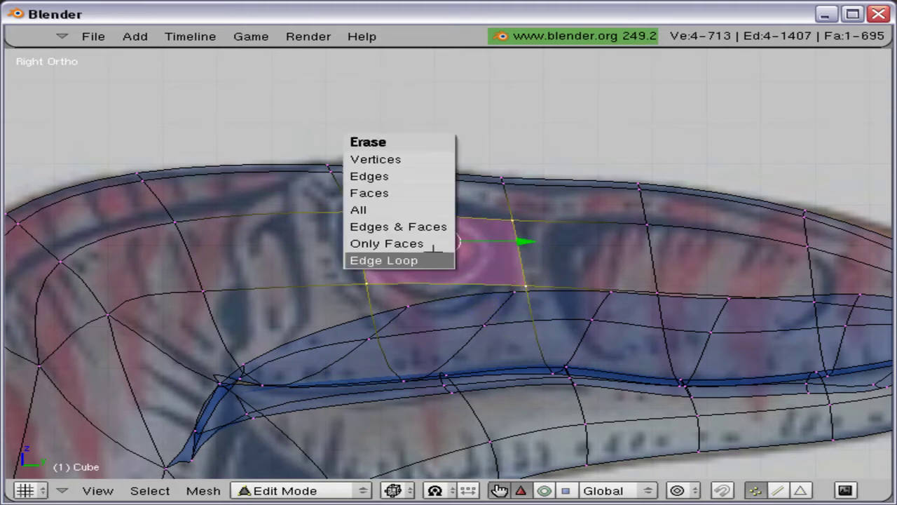
{"action": "left_click", "coordinate": [431, 197]}
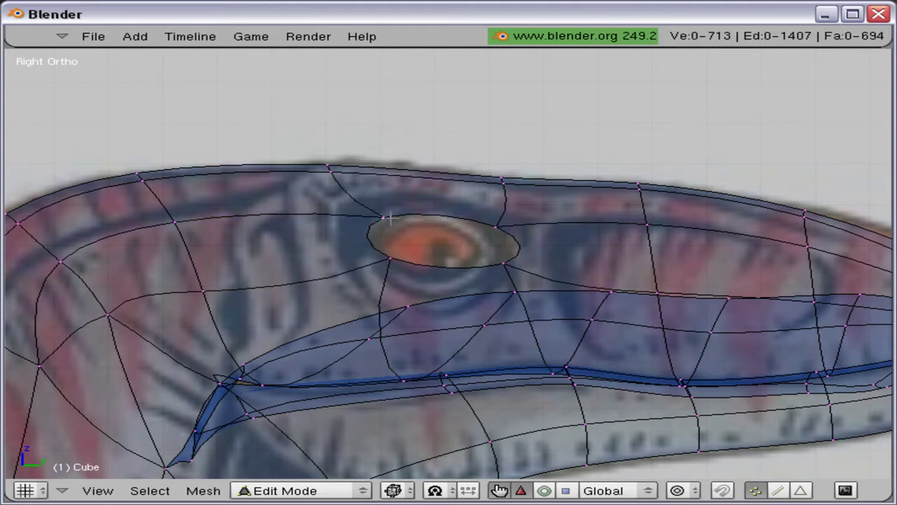
Step: Move the front and lower vertices of the eye opening so its outline follows the eye in the reference
{"action": "right_click", "coordinate": [480, 220]}
{"action": "right_click", "coordinate": [503, 266], "text": "shift"}
{"action": "key", "text": "g"}
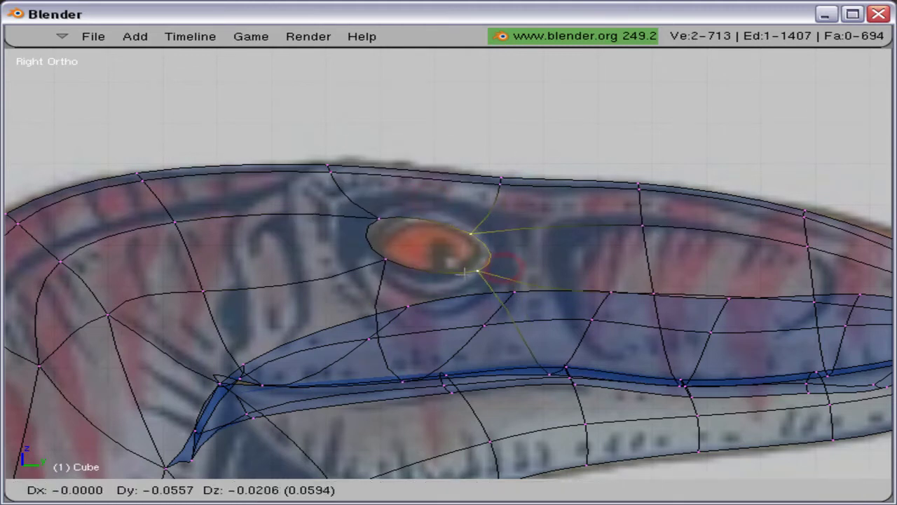
{"action": "left_click", "coordinate": [464, 270]}
{"action": "right_click", "coordinate": [464, 272]}
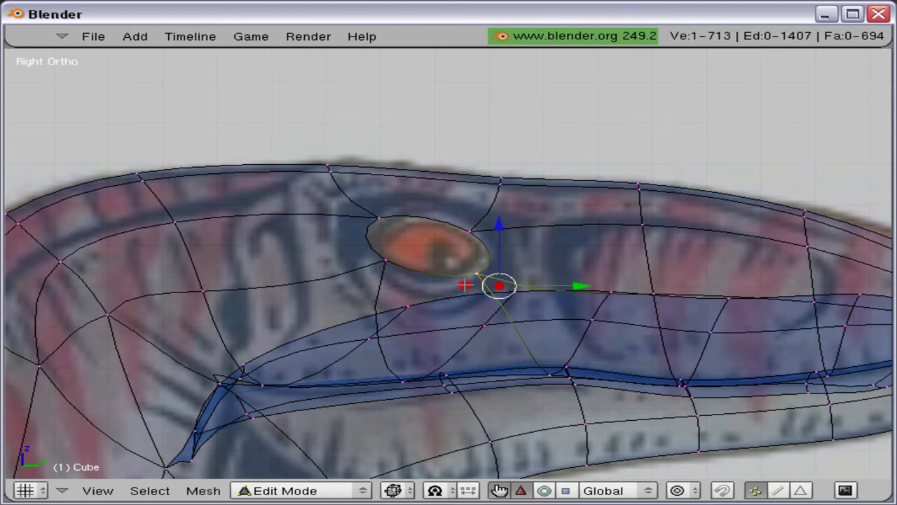
{"action": "key", "text": "g"}
{"action": "left_click", "coordinate": [409, 278]}
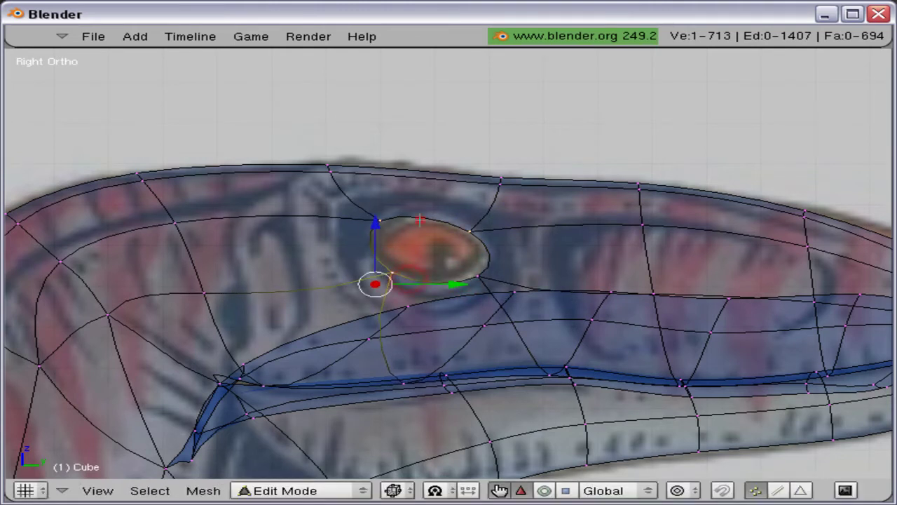
Step: Scale the eye opening's edge loop up to about 1.6, then extrude it and scale the new ring to about 0.81
{"action": "right_click", "coordinate": [419, 220], "text": "alt"}
{"action": "key", "text": "s"}
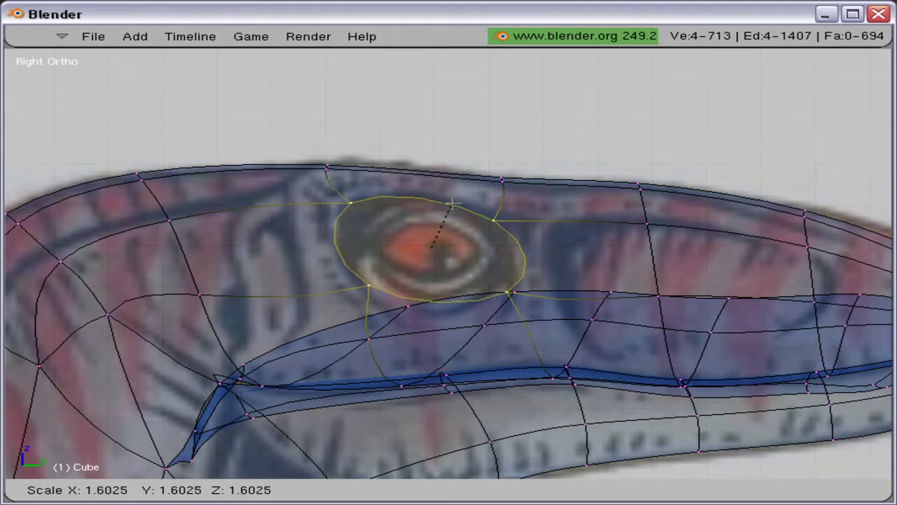
{"action": "left_click", "coordinate": [452, 203]}
{"action": "key", "text": "e"}
{"action": "right_click", "coordinate": [452, 203]}
{"action": "key", "text": "s"}
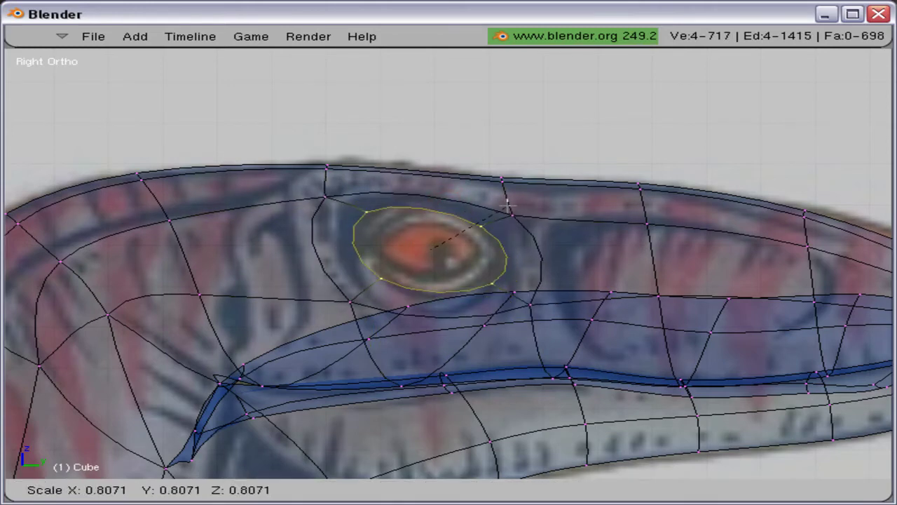
{"action": "left_click", "coordinate": [508, 204]}
Step: Nudge the inner eye ring along X, then extrude it again and scale the new ring down around the reference eye
{"action": "middle_click_drag", "start_coordinate": [508, 205], "coordinate": [481, 258]}
{"action": "left_click_drag", "start_coordinate": [408, 310], "coordinate": [412, 303]}
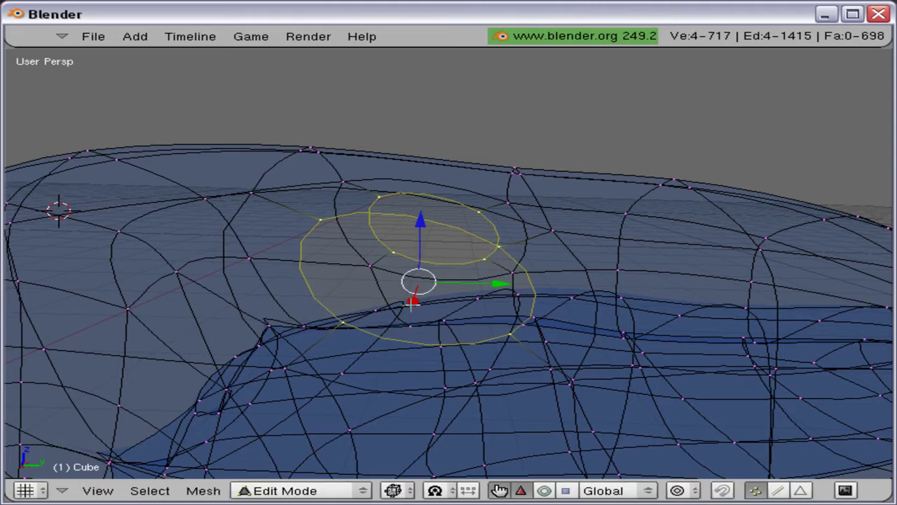
{"action": "key", "text": "KP_3"}
{"action": "key", "text": "e"}
{"action": "right_click", "coordinate": [411, 304]}
{"action": "key", "text": "s"}
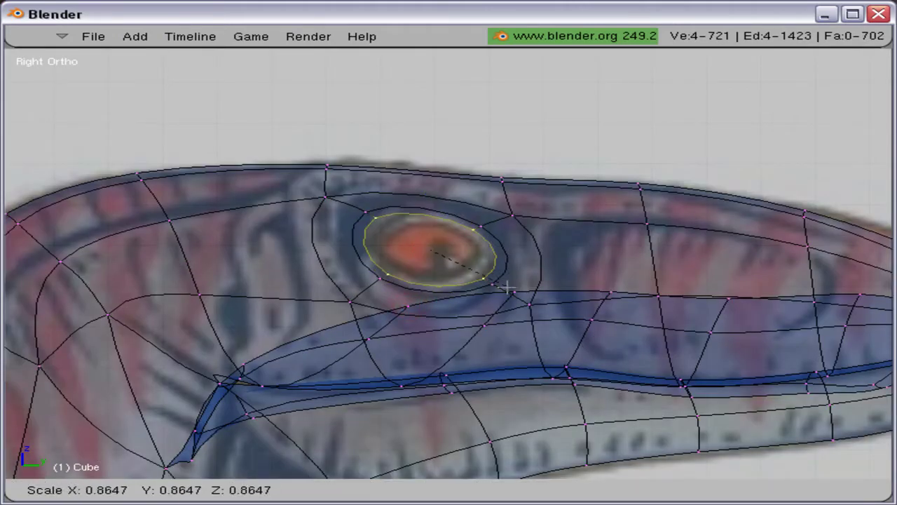
{"action": "left_click", "coordinate": [479, 286]}
Step: In top view, enlarge the innermost eye ring slightly and move it outward along X by about 0.025 to form a lid rim
{"action": "key", "text": "KP_7"}
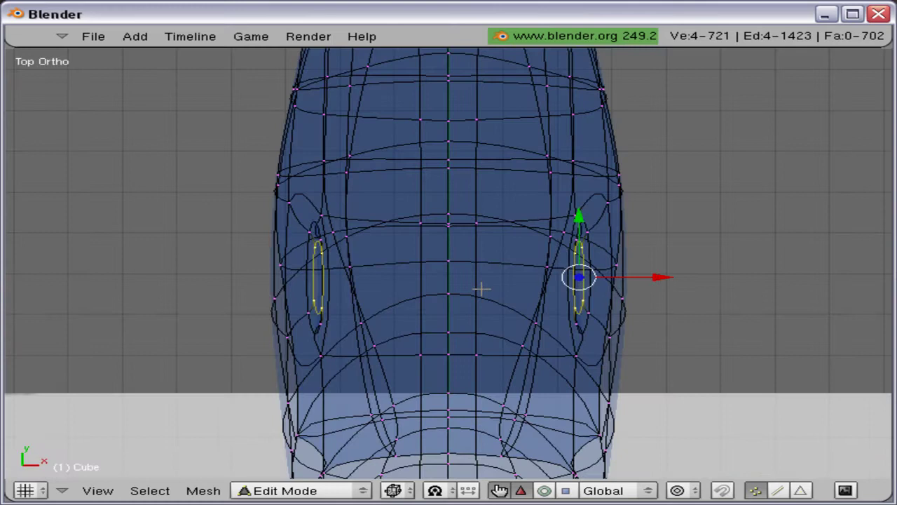
{"action": "key", "text": "s"}
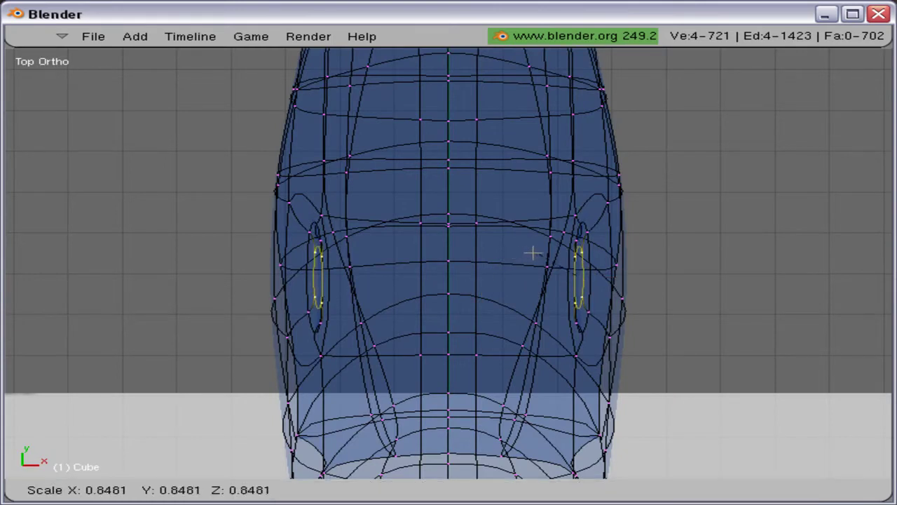
{"action": "left_click", "coordinate": [505, 255]}
{"action": "key", "text": "g"}
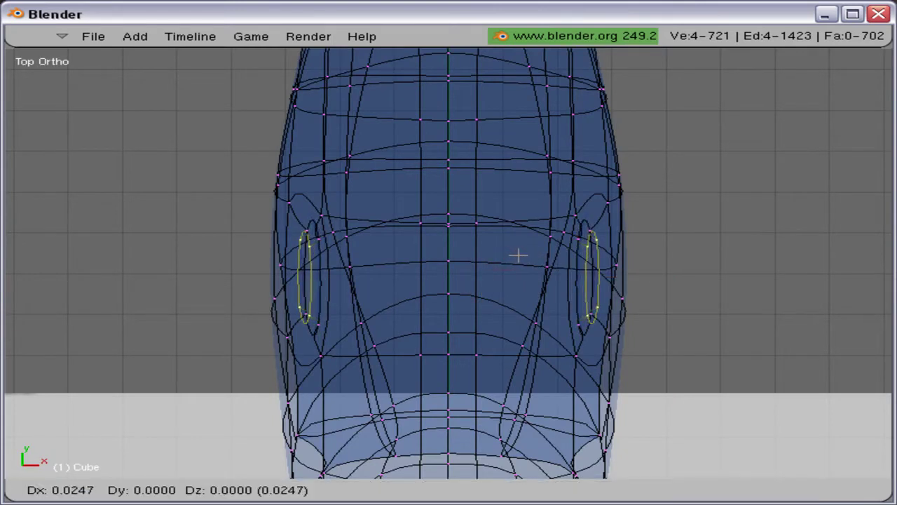
{"action": "left_click", "coordinate": [519, 254]}
Step: Extrude the lid rim once more, scale the new ring down and move it into the head by about 0.04 along X
{"action": "key", "text": "e"}
{"action": "left_click", "coordinate": [517, 254]}
{"action": "key", "text": "s"}
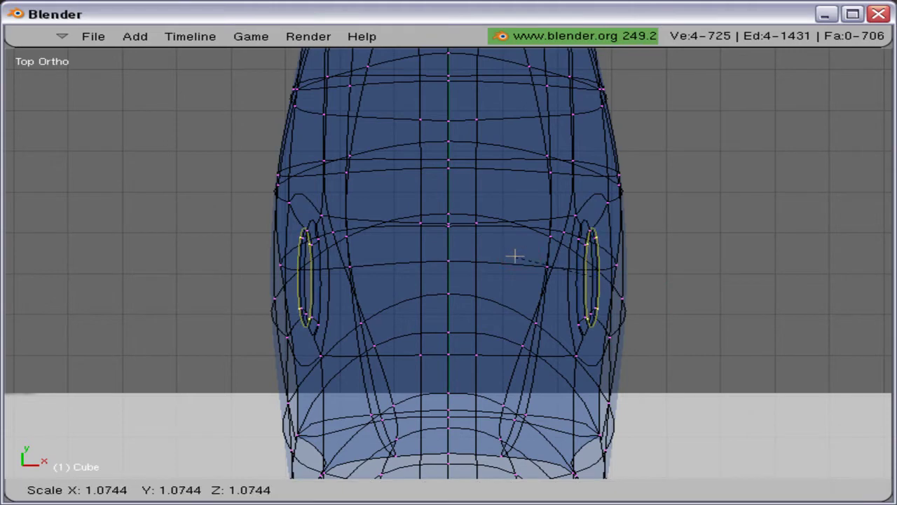
{"action": "left_click", "coordinate": [536, 255]}
{"action": "key", "text": "g"}
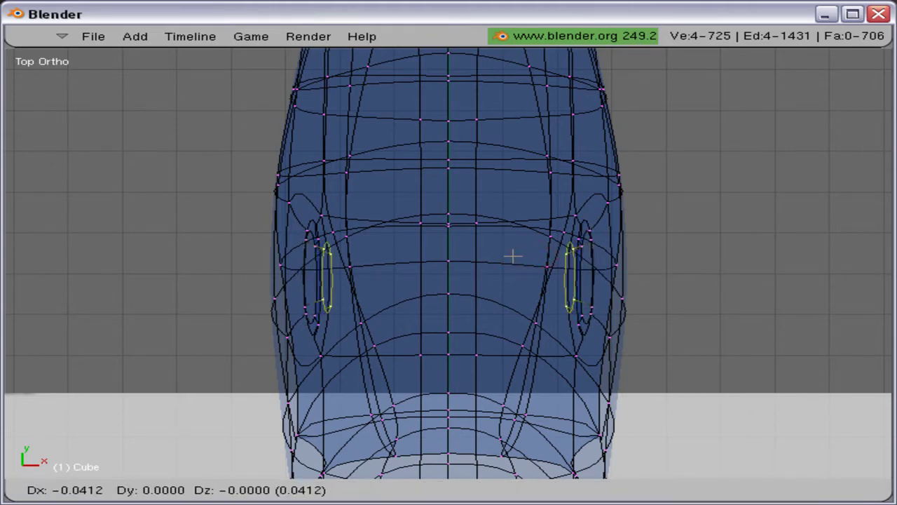
{"action": "left_click", "coordinate": [512, 255]}
Step: Expand the selection to the adjoining eye rings in solid perspective view and apply Smooth twice
{"action": "mouse_move", "coordinate": [510, 255]}
{"action": "middle_mouse_down"}
{"action": "mouse_move", "coordinate": [379, 232]}
{"action": "mouse_move", "coordinate": [442, 250]}
{"action": "mouse_move", "coordinate": [398, 250]}
{"action": "mouse_move", "coordinate": [496, 244]}
{"action": "mouse_move", "coordinate": [480, 243]}
{"action": "middle_mouse_up"}
{"action": "key", "text": "z"}
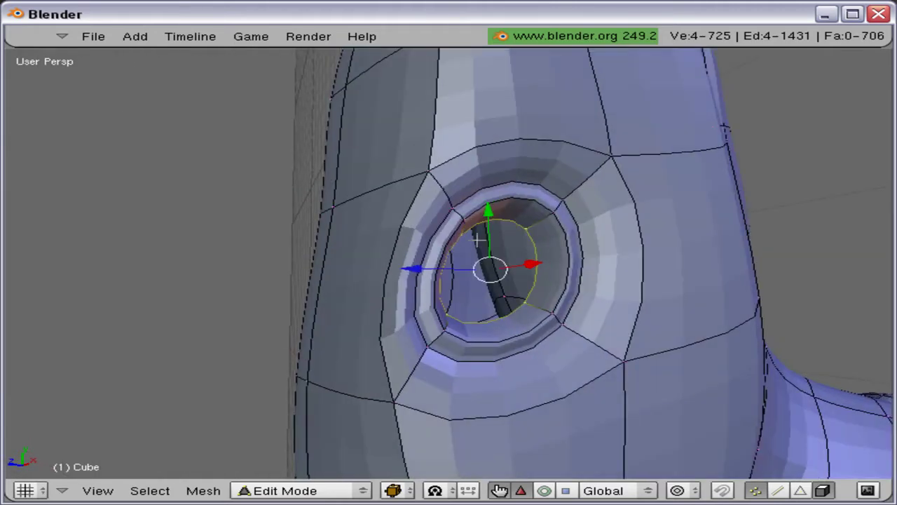
{"action": "key", "text": "ctrl+KP_Add"}
{"action": "key", "text": "w"}
{"action": "left_click", "coordinate": [476, 241]}
{"action": "key", "text": "w"}
{"action": "left_click", "coordinate": [476, 240]}
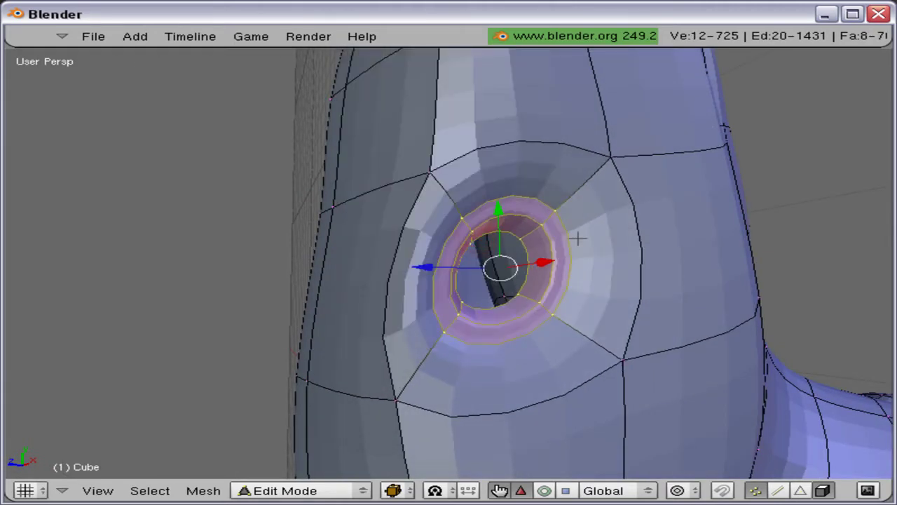
Step: In side view, select the four outer vertices around the eye, apply Smooth once and move them up by about 0.037
{"action": "key", "text": "KP_3"}
{"action": "key", "text": "z"}
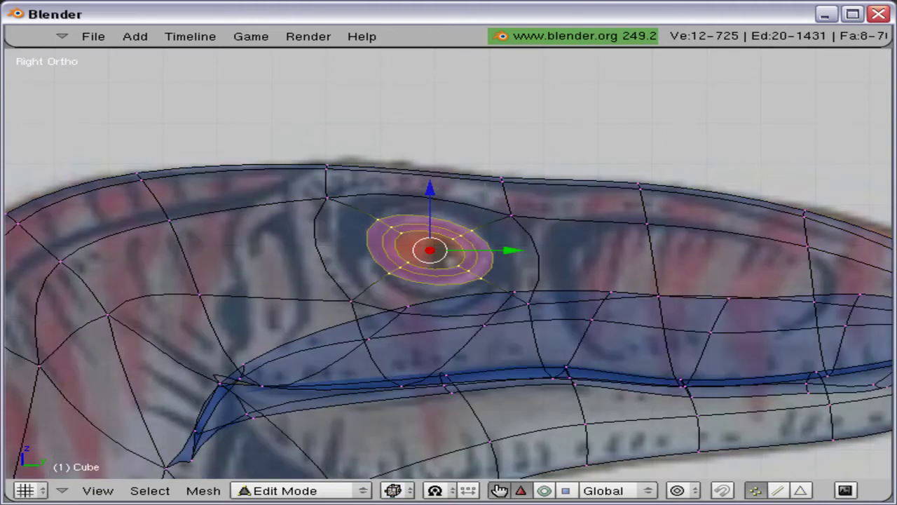
{"action": "key", "text": "z"}
{"action": "right_click", "coordinate": [322, 196]}
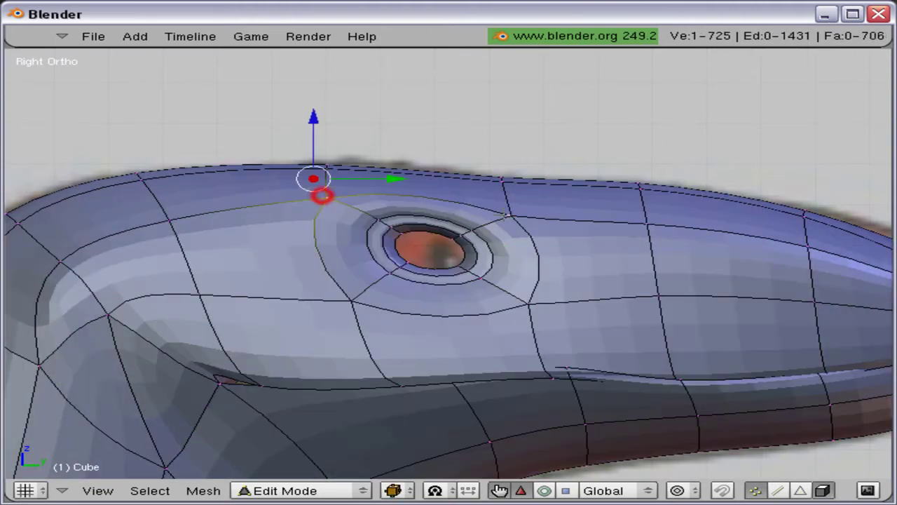
{"action": "right_click", "coordinate": [508, 217], "text": "shift"}
{"action": "right_click", "coordinate": [524, 302], "text": "shift"}
{"action": "right_click", "coordinate": [357, 294], "text": "shift"}
{"action": "key", "text": "w"}
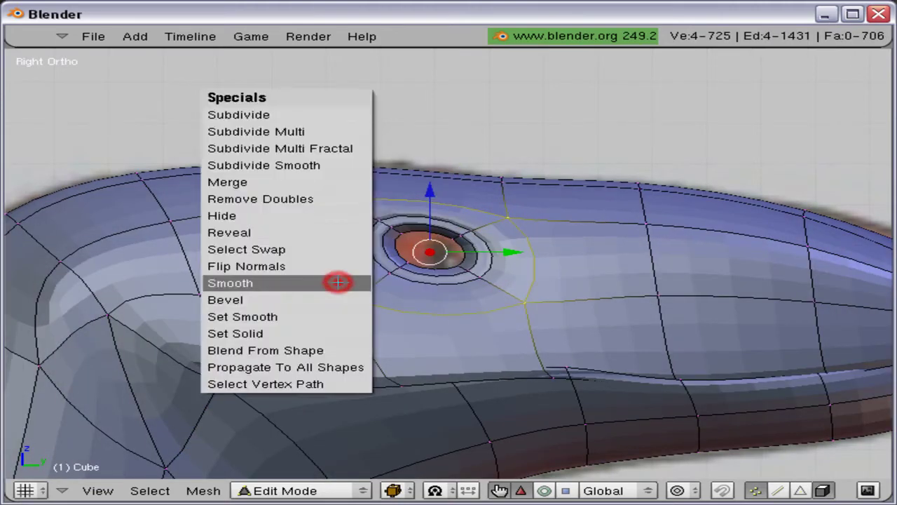
{"action": "left_click", "coordinate": [338, 281]}
{"action": "key", "text": "g"}
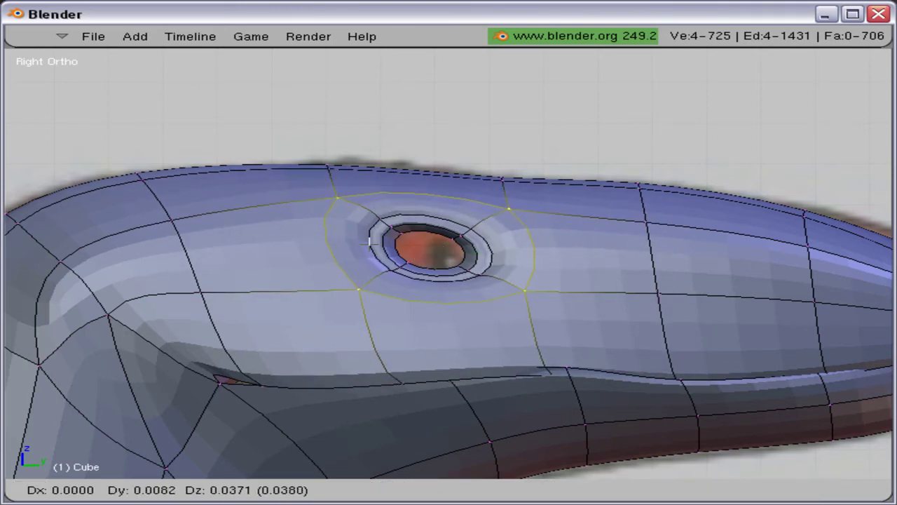
{"action": "left_click", "coordinate": [369, 242]}
Step: Add the inner eye loops to the selection and rotate the whole eye area about -22.5 degrees in top view
{"action": "middle_click_drag", "start_coordinate": [369, 242], "coordinate": [374, 318]}
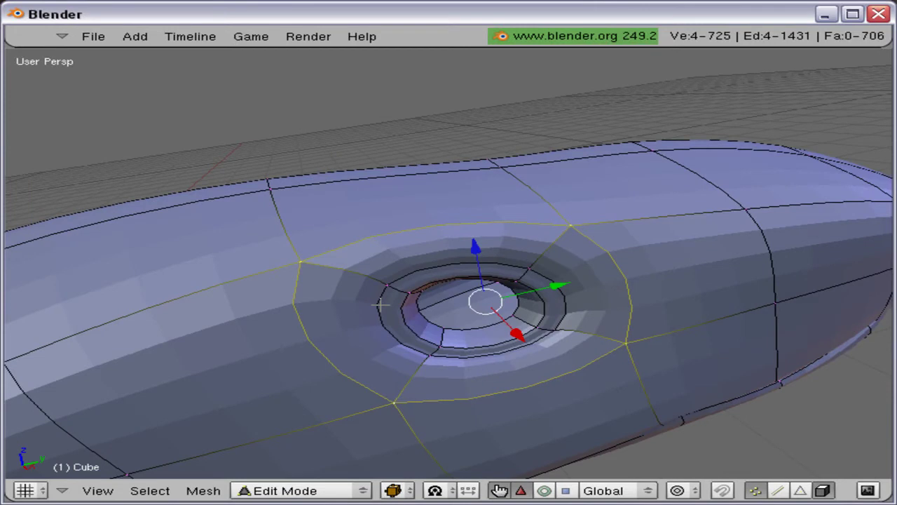
{"action": "right_click", "coordinate": [381, 305], "text": "alt+shift"}
{"action": "right_click", "coordinate": [426, 312], "text": "alt+shift"}
{"action": "right_click", "coordinate": [421, 312], "text": "alt+shift"}
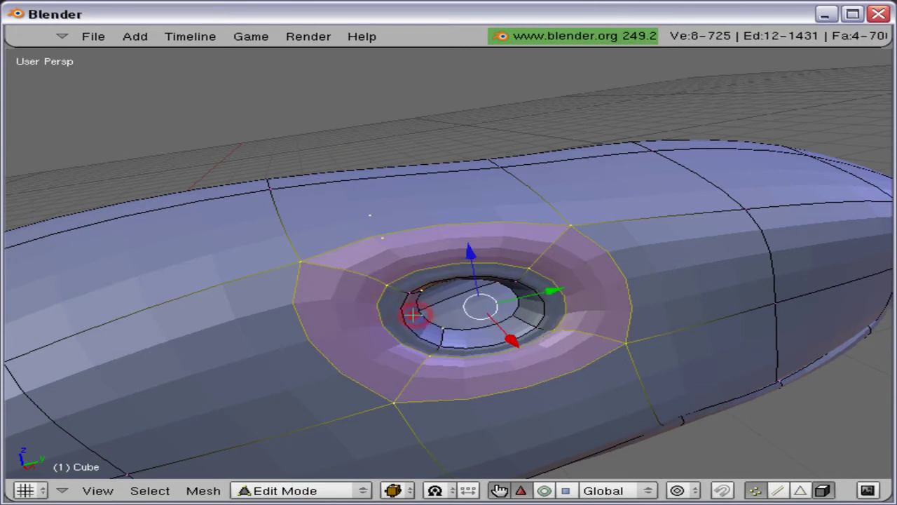
{"action": "right_click", "coordinate": [419, 316], "text": "alt+shift"}
{"action": "right_click", "coordinate": [401, 318], "text": "alt+shift"}
{"action": "key", "text": "KP_7"}
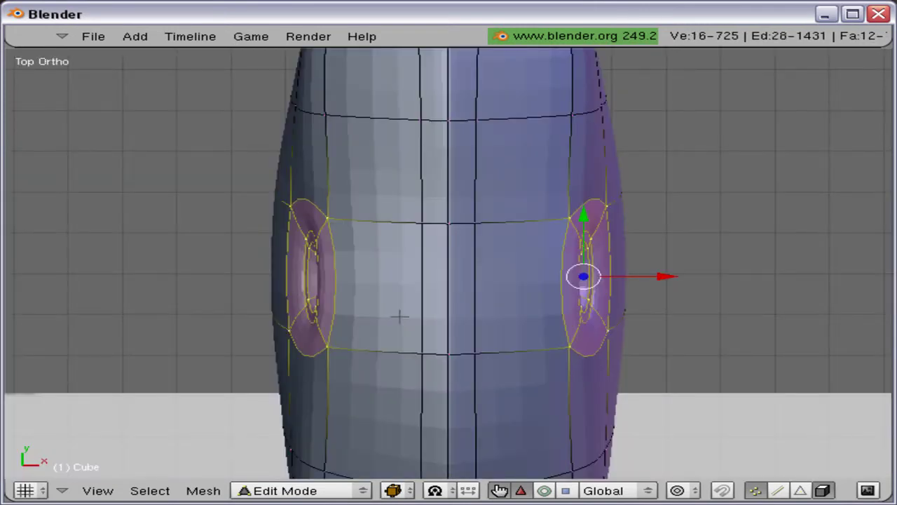
{"action": "key", "text": "r"}
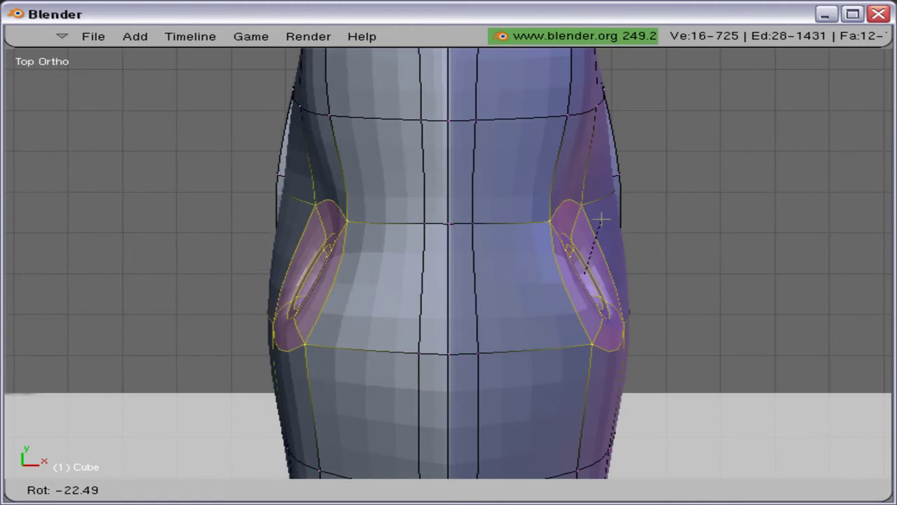
{"action": "left_click", "coordinate": [600, 219]}
Step: Move the rotated eye area outward from the head along X
{"action": "key", "text": "g"}
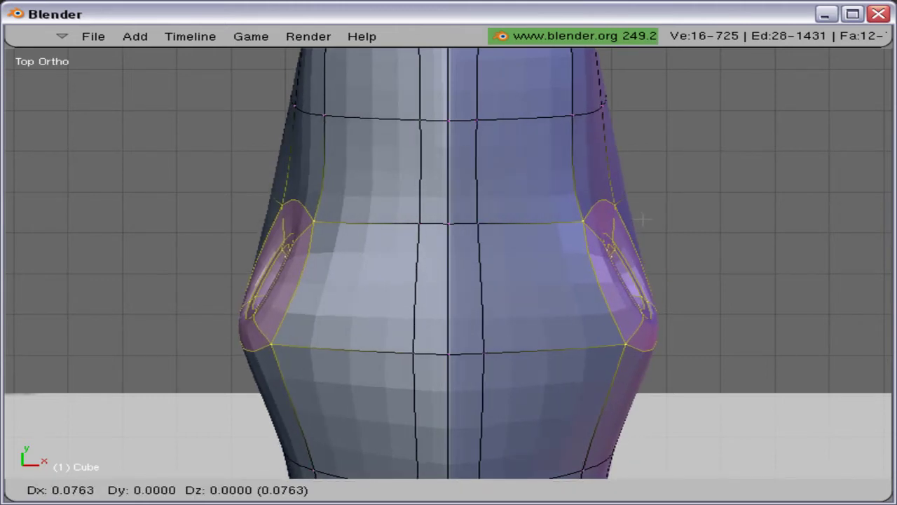
{"action": "left_click", "coordinate": [650, 220]}
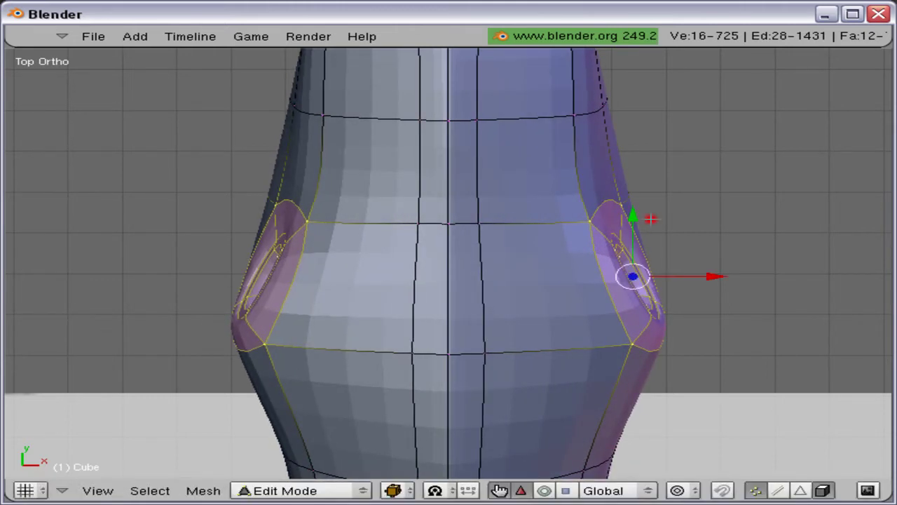
{"action": "middle_click_drag", "start_coordinate": [472, 294], "coordinate": [450, 278]}
{"action": "middle_click_drag", "start_coordinate": [601, 357], "coordinate": [387, 281]}
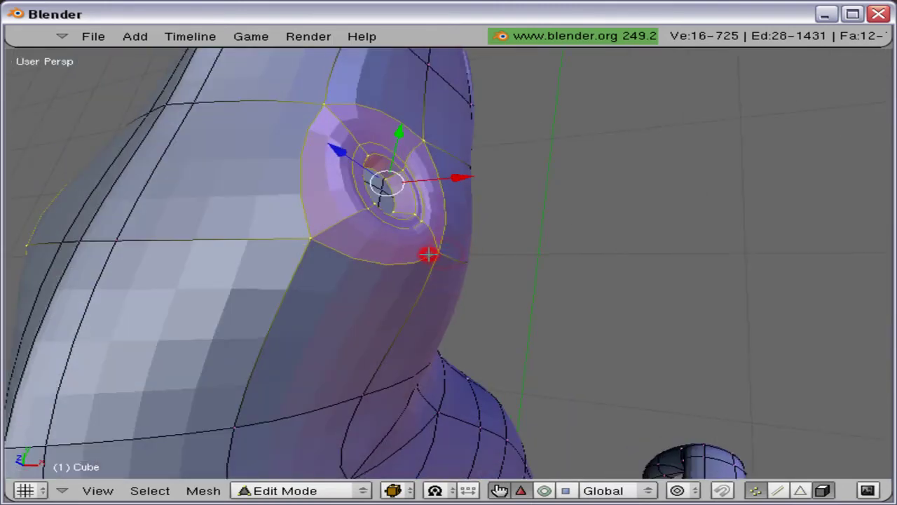
Step: Select the two outer vertices behind the eye and apply Smooth to them
{"action": "right_click", "coordinate": [331, 249]}
{"action": "middle_click_drag", "start_coordinate": [366, 248], "coordinate": [405, 268]}
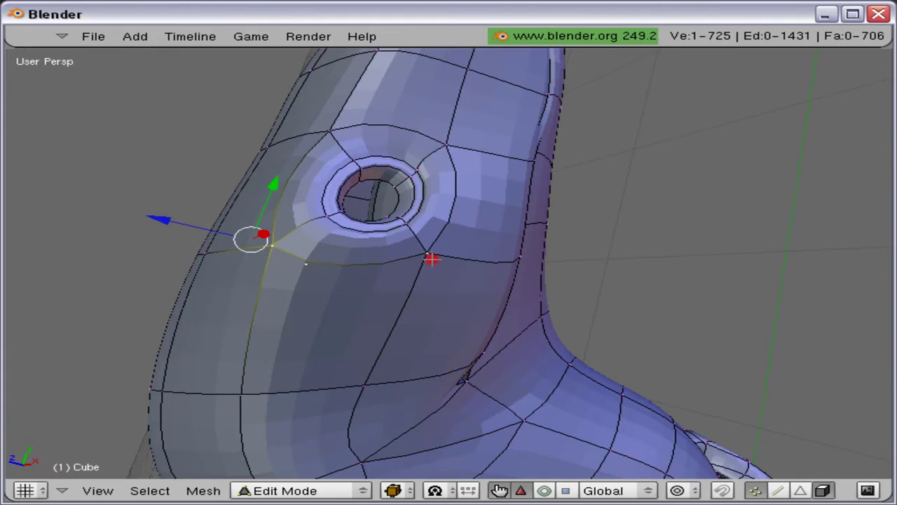
{"action": "right_click", "coordinate": [425, 255], "text": "shift"}
{"action": "key", "text": "w"}
{"action": "key", "text": "Escape"}
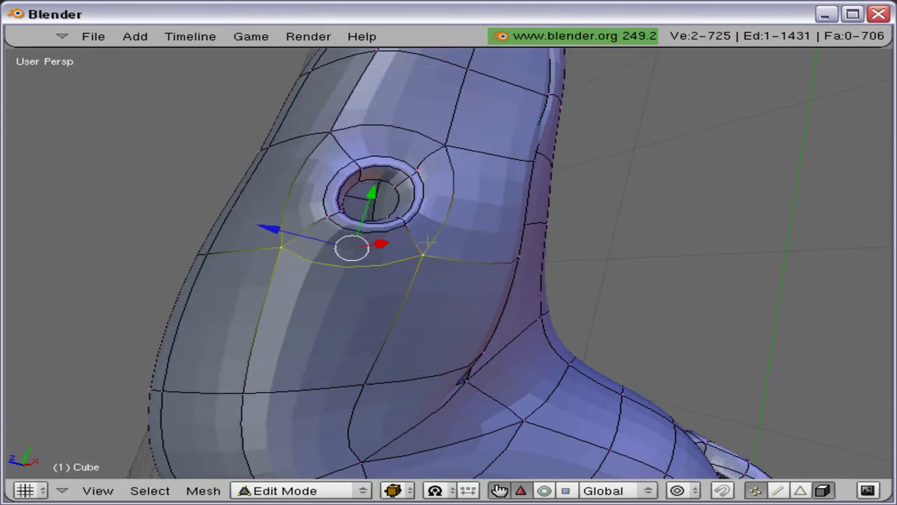
{"action": "middle_click_drag", "start_coordinate": [428, 241], "coordinate": [319, 184]}
{"action": "key", "text": "z"}
{"action": "mouse_move", "coordinate": [357, 194]}
{"action": "left_mouse_down"}
{"action": "mouse_move", "coordinate": [371, 212]}
{"action": "mouse_move", "coordinate": [455, 174]}
{"action": "left_mouse_up"}
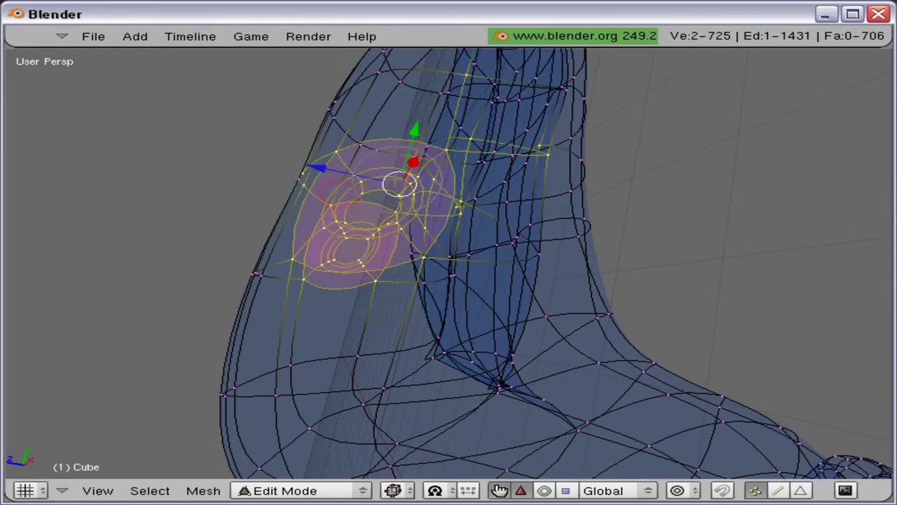
{"action": "right_click", "coordinate": [456, 174]}
{"action": "key", "text": "z"}
{"action": "middle_click_drag", "start_coordinate": [455, 173], "coordinate": [396, 209]}
{"action": "key", "text": "z"}
{"action": "key", "text": "b"}
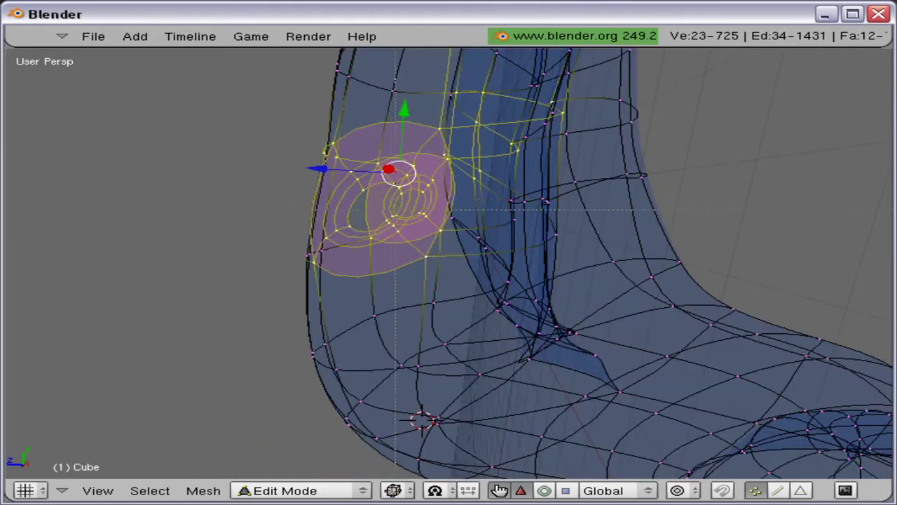
{"action": "key", "text": "a"}
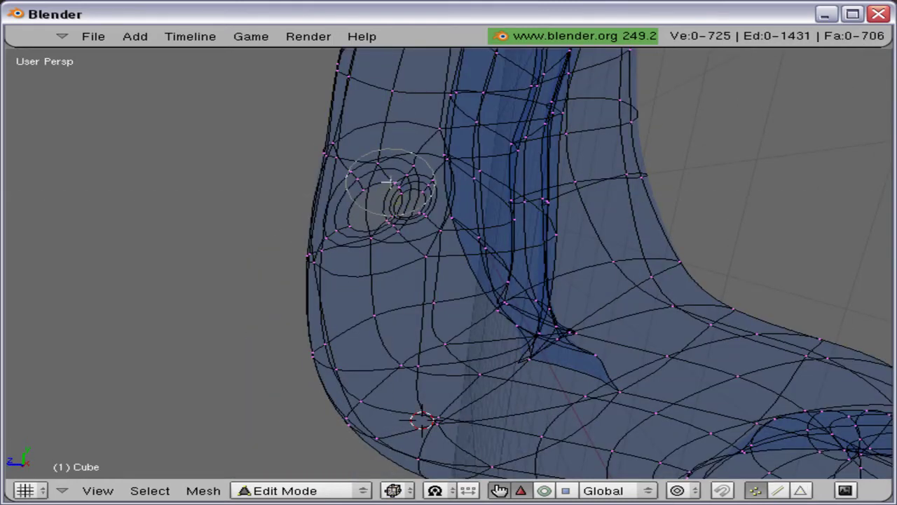
{"action": "key", "text": "Escape"}
Step: Select only the inner eye rim rings in solid view and move them into the head along X
{"action": "key", "text": "z"}
{"action": "left_click_drag", "start_coordinate": [372, 188], "coordinate": [370, 220]}
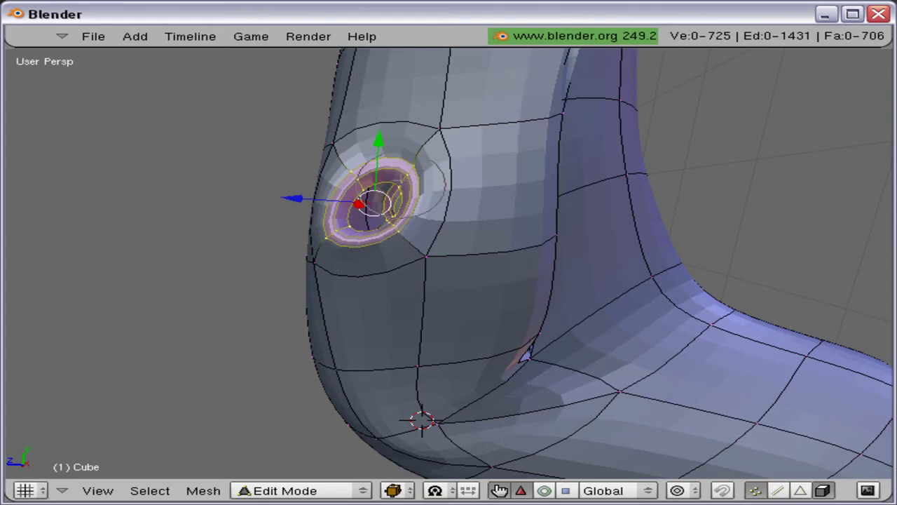
{"action": "right_click", "coordinate": [400, 173]}
{"action": "middle_click_drag", "start_coordinate": [400, 173], "coordinate": [567, 202]}
{"action": "left_click_drag", "start_coordinate": [485, 195], "coordinate": [485, 195]}
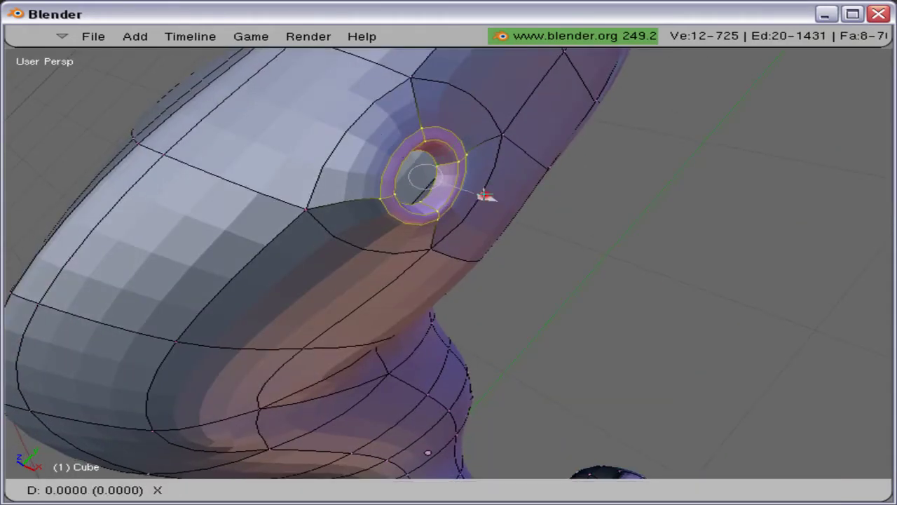
{"action": "left_click", "coordinate": [464, 189]}
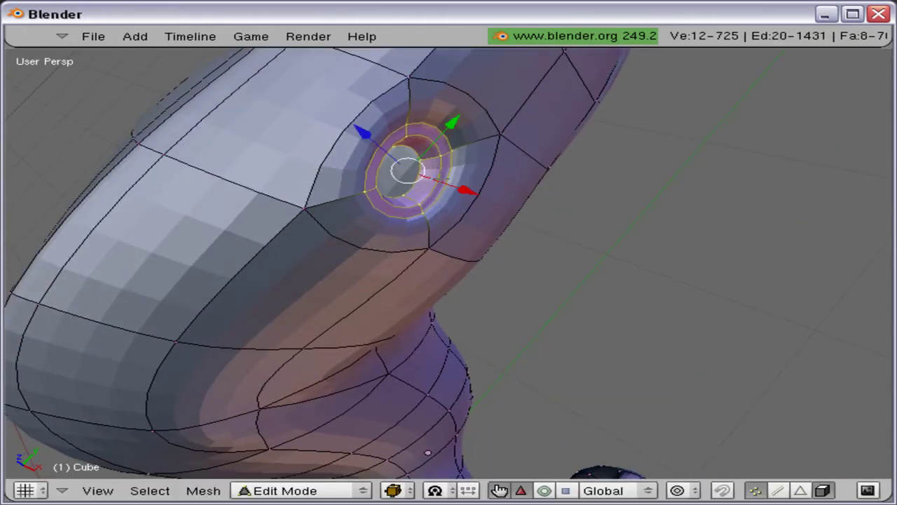
Step: Select the two outer vertices in front of the eye and move them inward along X
{"action": "right_click", "coordinate": [410, 80]}
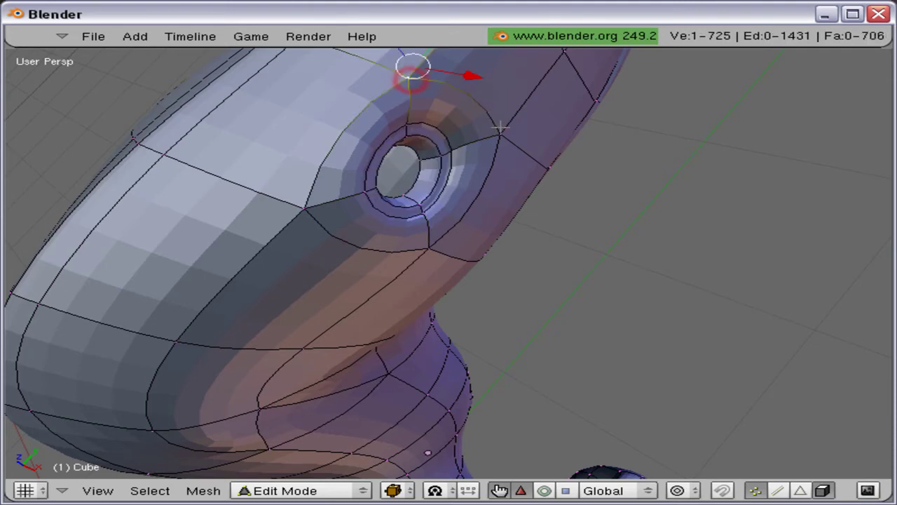
{"action": "right_click", "coordinate": [499, 129], "text": "shift"}
{"action": "left_click_drag", "start_coordinate": [509, 103], "coordinate": [475, 86]}
Step: Narrow the snout by moving the next two pairs of side vertices ahead of the eye inward along X
{"action": "middle_click_drag", "start_coordinate": [476, 86], "coordinate": [347, 360], "text": "shift"}
{"action": "right_click", "coordinate": [340, 288]}
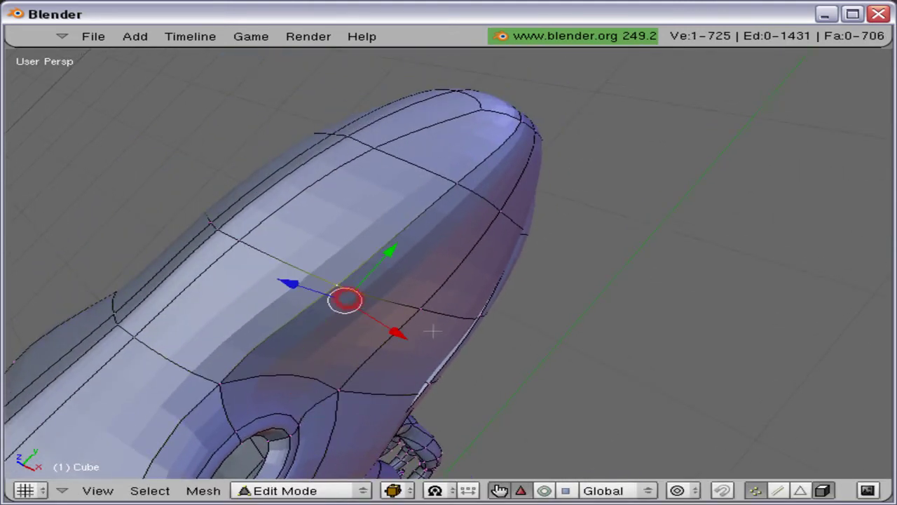
{"action": "right_click", "coordinate": [407, 315], "text": "shift"}
{"action": "left_click_drag", "start_coordinate": [432, 328], "coordinate": [386, 315]}
{"action": "right_click", "coordinate": [504, 210]}
{"action": "right_click", "coordinate": [439, 171], "text": "shift"}
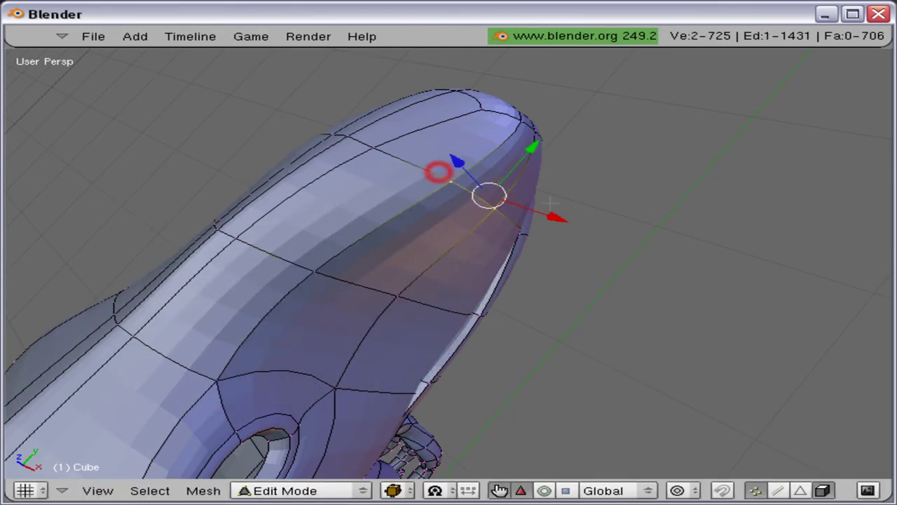
{"action": "left_click_drag", "start_coordinate": [553, 216], "coordinate": [478, 193]}
Step: Select the three vertices around the tip of the snout, nudge them slightly and clear the selection
{"action": "middle_click_drag", "start_coordinate": [514, 146], "coordinate": [443, 216], "text": "shift"}
{"action": "left_click_drag", "start_coordinate": [430, 261], "coordinate": [431, 261]}
{"action": "right_click", "coordinate": [477, 172]}
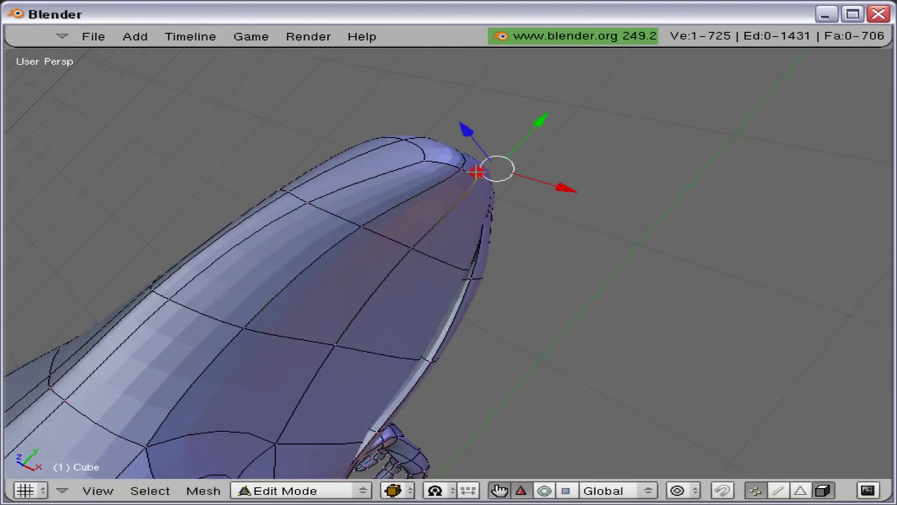
{"action": "right_click", "coordinate": [463, 169], "text": "shift"}
{"action": "right_click", "coordinate": [422, 160], "text": "shift"}
{"action": "left_click_drag", "start_coordinate": [547, 183], "coordinate": [549, 180]}
{"action": "left_click_drag", "start_coordinate": [525, 168], "coordinate": [534, 168]}
{"action": "middle_click_drag", "start_coordinate": [531, 160], "coordinate": [456, 228]}
{"action": "key", "text": "a"}
Step: Move the side vertex just behind the snout tip outward along X and down along Z
{"action": "middle_click_drag", "start_coordinate": [461, 140], "coordinate": [484, 110]}
{"action": "middle_click_drag", "start_coordinate": [469, 282], "coordinate": [502, 260]}
{"action": "right_click", "coordinate": [508, 260]}
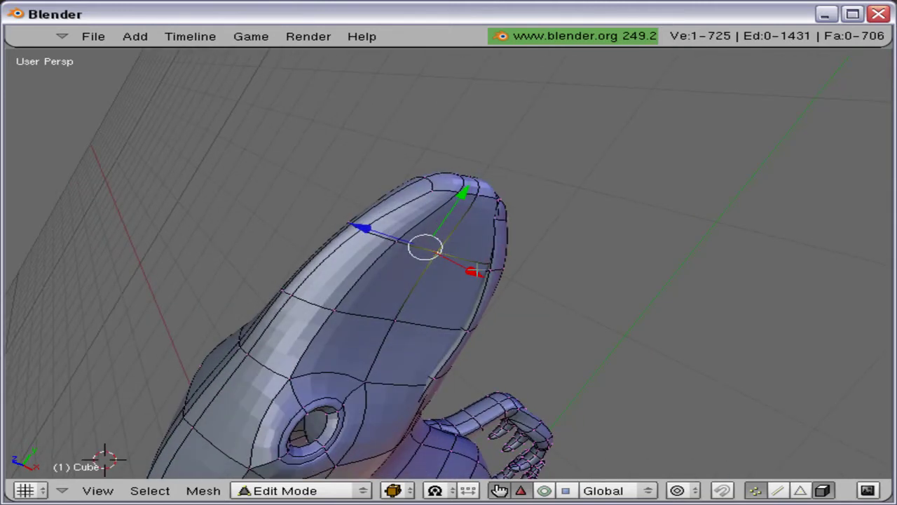
{"action": "left_click_drag", "start_coordinate": [477, 272], "coordinate": [481, 270]}
{"action": "left_click_drag", "start_coordinate": [366, 232], "coordinate": [394, 237]}
{"action": "left_click_drag", "start_coordinate": [503, 282], "coordinate": [518, 284]}
Step: Nudge the mid-snout side vertex outward along X and the vertex above it slightly inward
{"action": "right_click", "coordinate": [403, 313]}
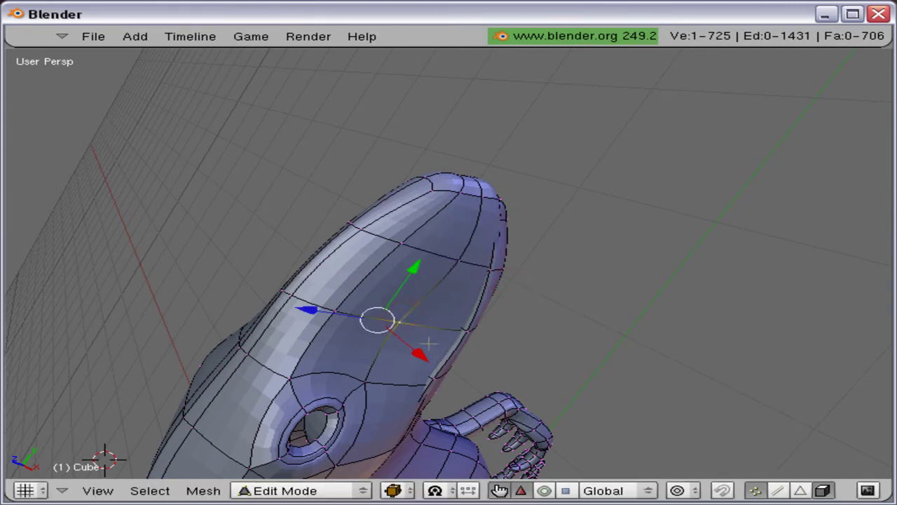
{"action": "left_click_drag", "start_coordinate": [420, 355], "coordinate": [426, 359]}
{"action": "key", "text": "a"}
{"action": "right_click", "coordinate": [332, 305]}
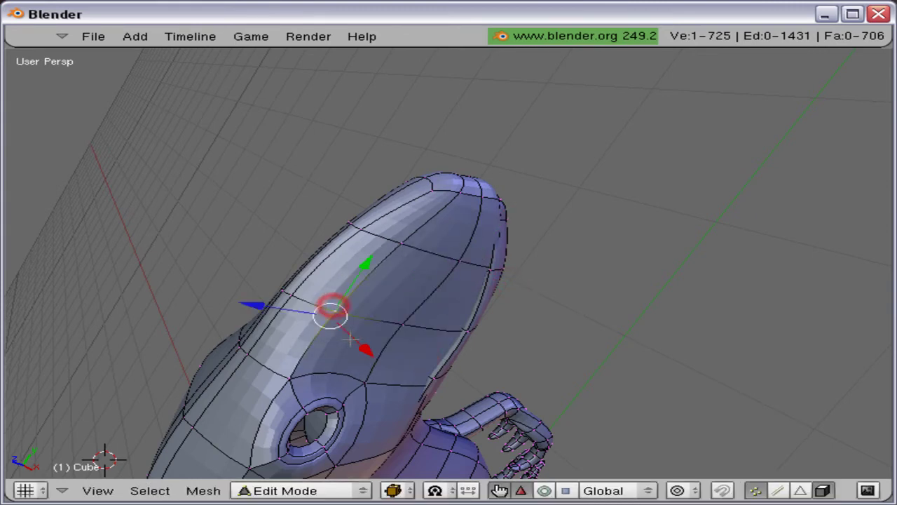
{"action": "mouse_move", "coordinate": [350, 340]}
{"action": "left_mouse_down"}
{"action": "mouse_move", "coordinate": [328, 309]}
{"action": "mouse_move", "coordinate": [364, 349]}
{"action": "left_mouse_up"}
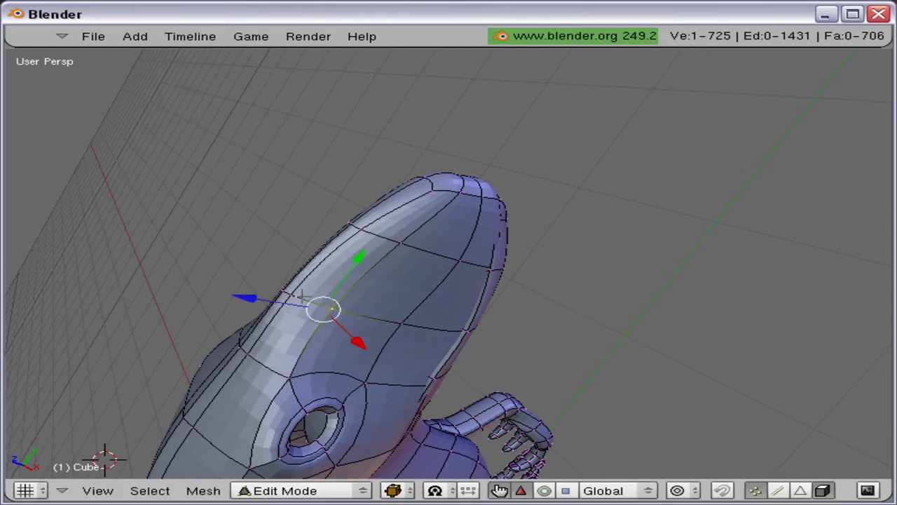
Step: Select the two vertices on top of the snout ahead of the eye and raise them slightly along Z
{"action": "right_click", "coordinate": [299, 295]}
{"action": "middle_click_drag", "start_coordinate": [298, 295], "coordinate": [343, 281]}
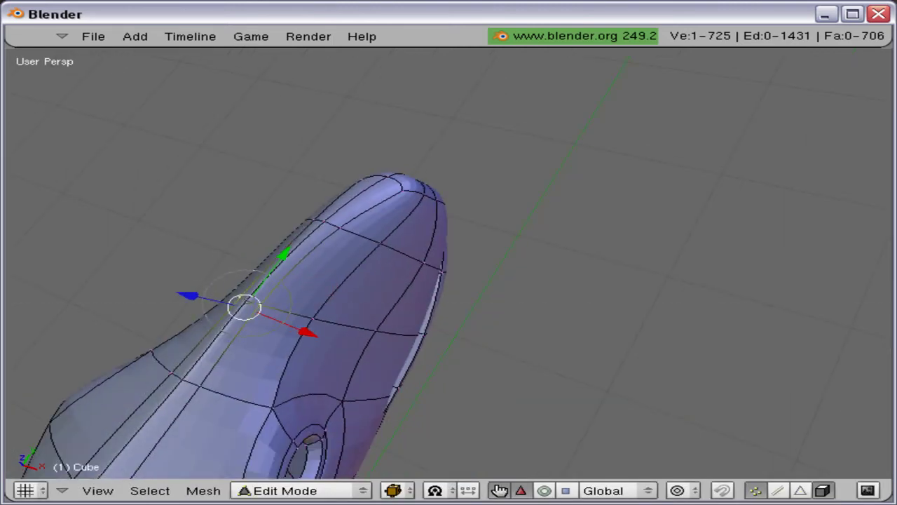
{"action": "right_click", "coordinate": [249, 308], "text": "shift"}
{"action": "left_click_drag", "start_coordinate": [198, 296], "coordinate": [189, 293]}
{"action": "middle_click_drag", "start_coordinate": [243, 262], "coordinate": [313, 128]}
{"action": "middle_click_drag", "start_coordinate": [359, 192], "coordinate": [240, 189]}
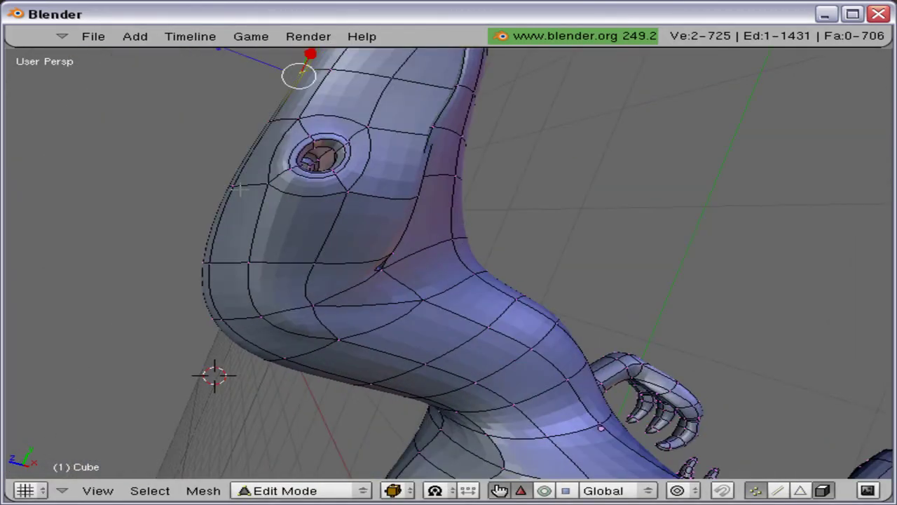
Step: In side view, pull two outline vertices at the back of the head and neck outward to match the reference
{"action": "key", "text": "KP_3"}
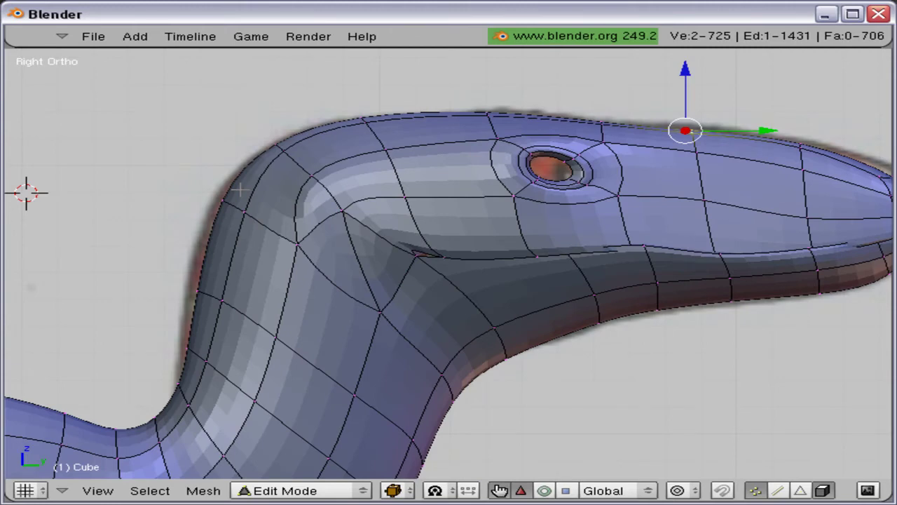
{"action": "right_click_drag", "start_coordinate": [232, 204], "coordinate": [202, 200]}
{"action": "right_click_drag", "start_coordinate": [207, 288], "coordinate": [184, 288]}
Step: In side view, pull the upper outline vertex at the snout tip outward to match the reference
{"action": "scroll", "coordinate": [196, 309], "scroll_direction": "down", "scroll_amount": 8}
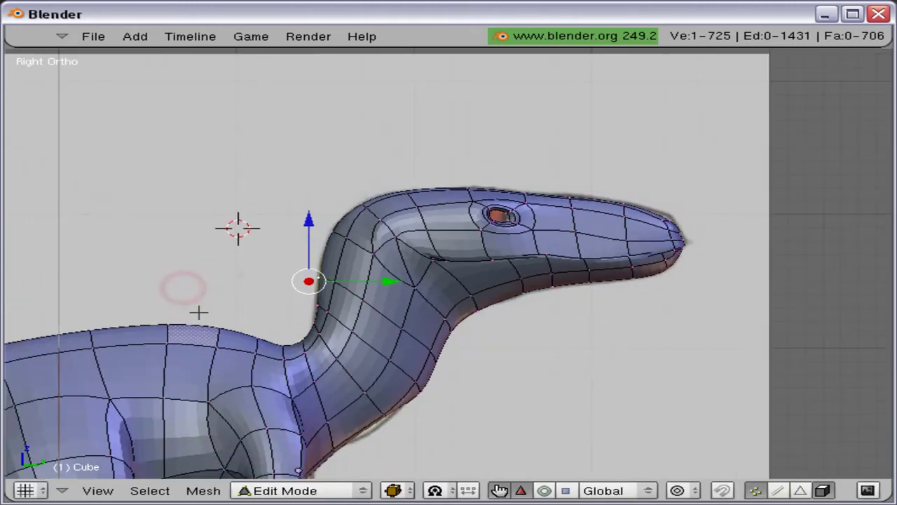
{"action": "middle_click_drag", "start_coordinate": [207, 319], "coordinate": [410, 211], "text": "shift"}
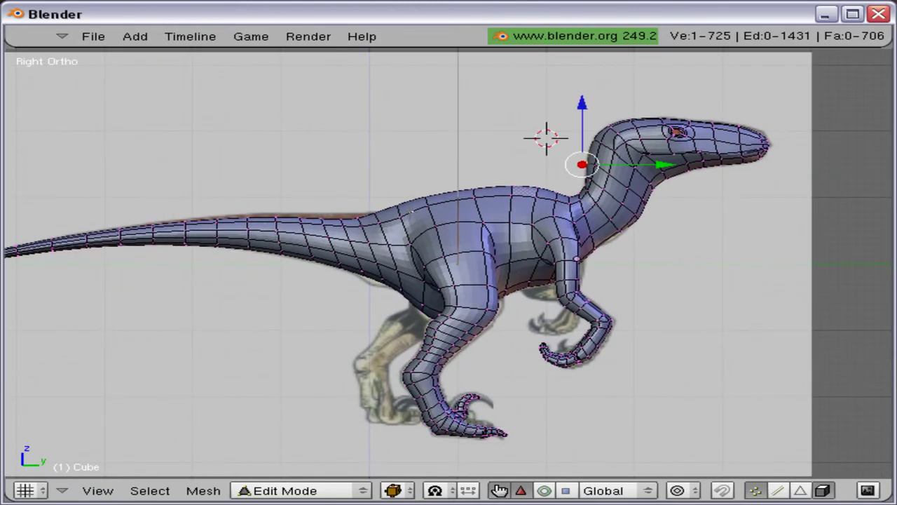
{"action": "middle_click_drag", "start_coordinate": [455, 265], "coordinate": [168, 348], "text": "shift"}
{"action": "scroll", "coordinate": [409, 276], "scroll_direction": "up", "scroll_amount": 8}
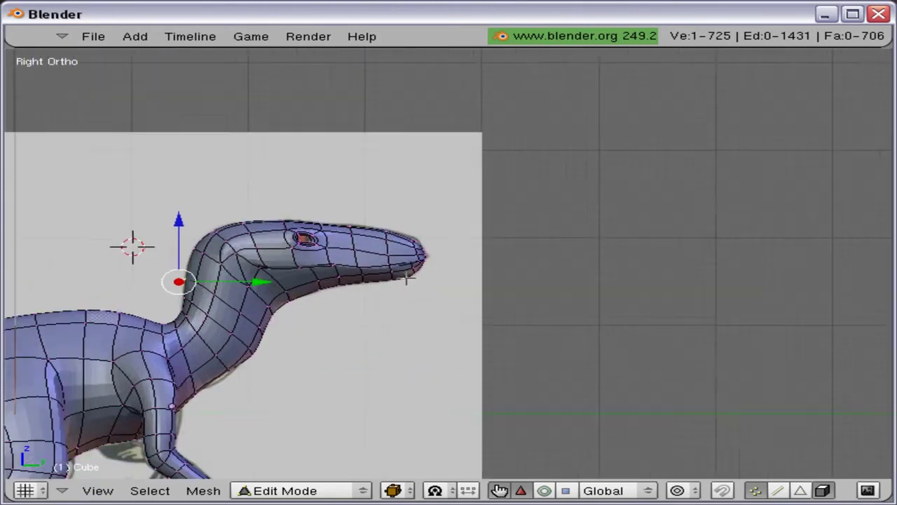
{"action": "middle_click_drag", "start_coordinate": [328, 254], "coordinate": [390, 261], "text": "shift"}
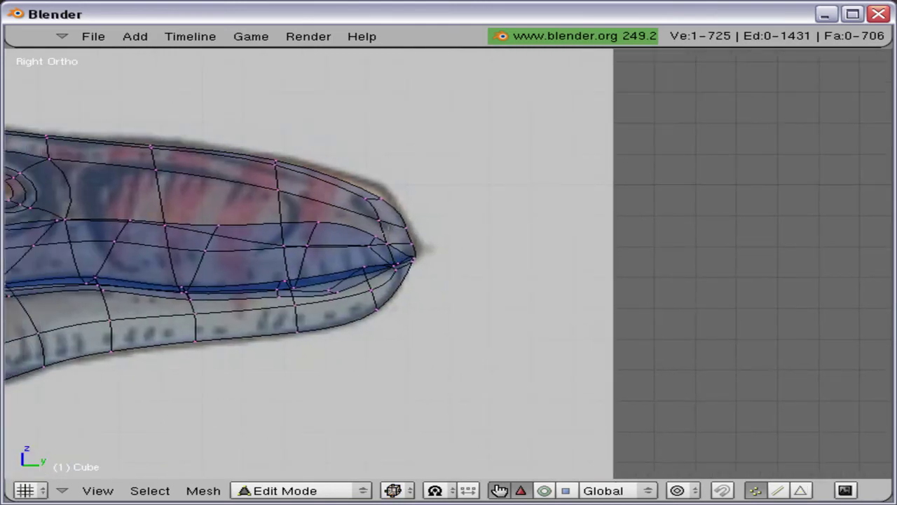
{"action": "right_click_drag", "start_coordinate": [361, 200], "coordinate": [387, 176]}
{"action": "left_click", "coordinate": [308, 181]}
{"action": "key", "text": "KP_Decimal"}
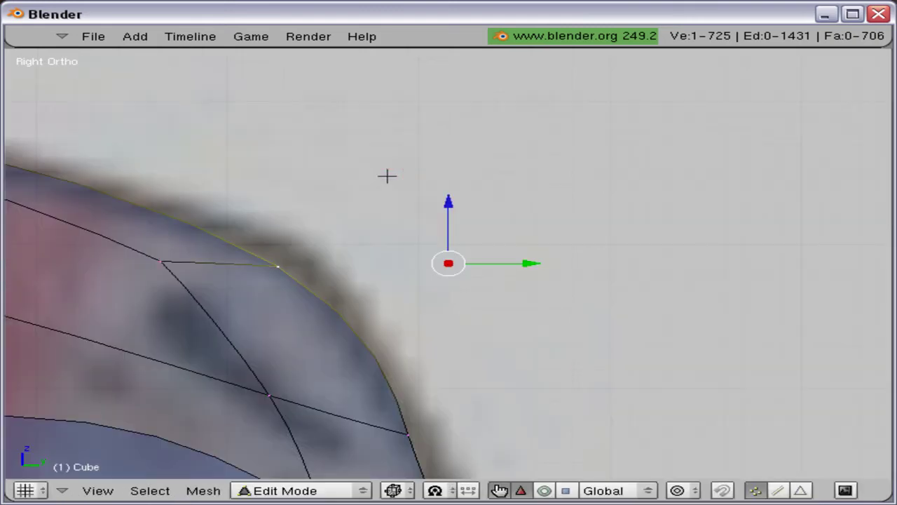
{"action": "middle_click_drag", "start_coordinate": [371, 195], "coordinate": [539, 74], "text": "shift"}
{"action": "key", "text": "g"}
{"action": "left_click", "coordinate": [598, 68]}
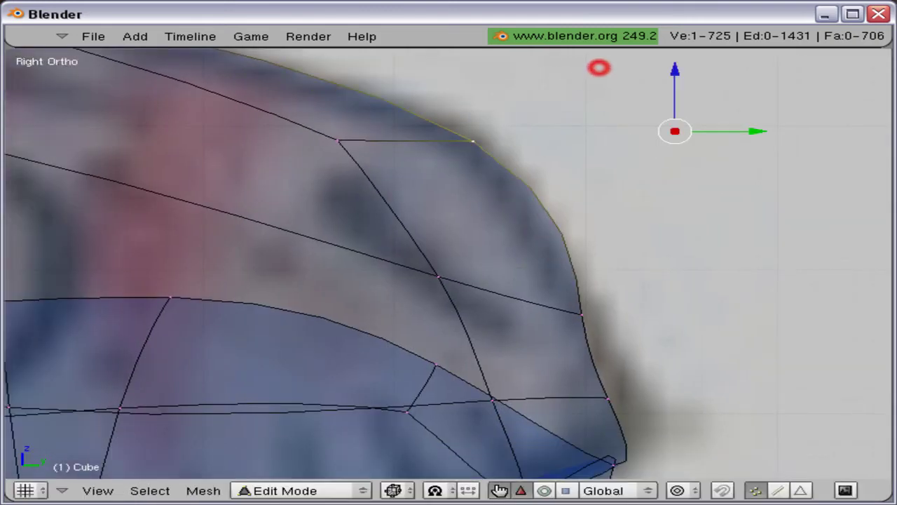
Step: Pull the two outline vertices at the front of the snout outward and shift the upper lip's tip vertex inward
{"action": "scroll", "coordinate": [598, 68], "scroll_direction": "down", "scroll_amount": 1}
{"action": "right_click", "coordinate": [568, 313]}
{"action": "key", "text": "g"}
{"action": "left_click", "coordinate": [609, 311]}
{"action": "right_click", "coordinate": [605, 375]}
{"action": "key", "text": "g"}
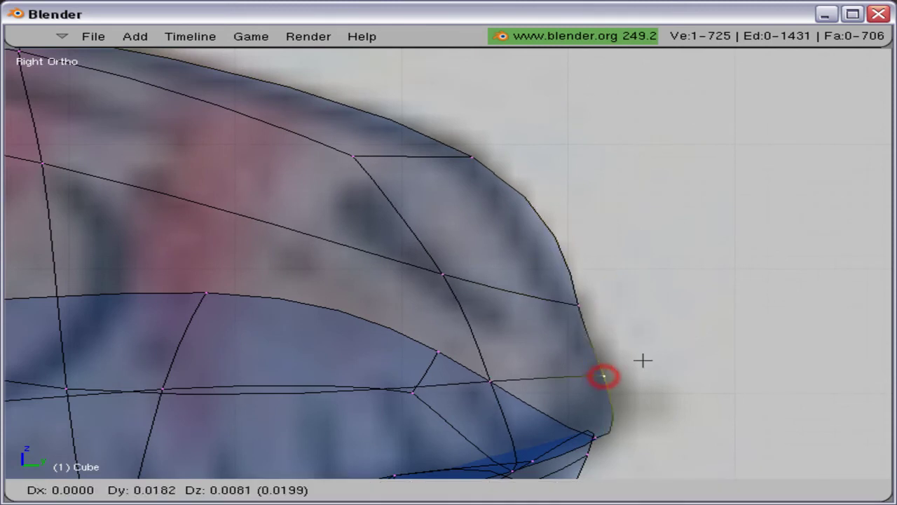
{"action": "left_click", "coordinate": [653, 361]}
{"action": "right_click_drag", "start_coordinate": [624, 435], "coordinate": [565, 438]}
{"action": "left_click", "coordinate": [566, 438]}
{"action": "middle_click_drag", "start_coordinate": [566, 400], "coordinate": [577, 352], "text": "shift"}
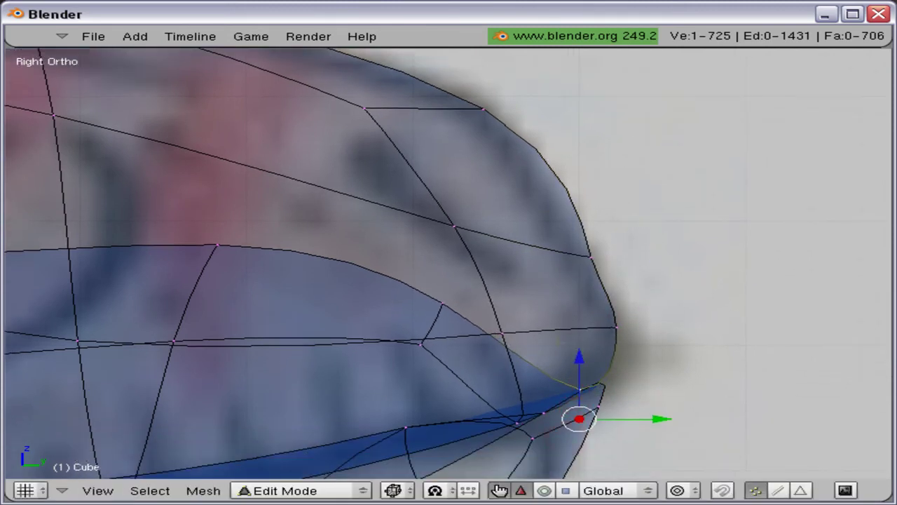
Step: Select the vertices bounding the faces around the nostril area on the side of the snout tip
{"action": "middle_click_drag", "start_coordinate": [357, 267], "coordinate": [558, 360], "text": "shift"}
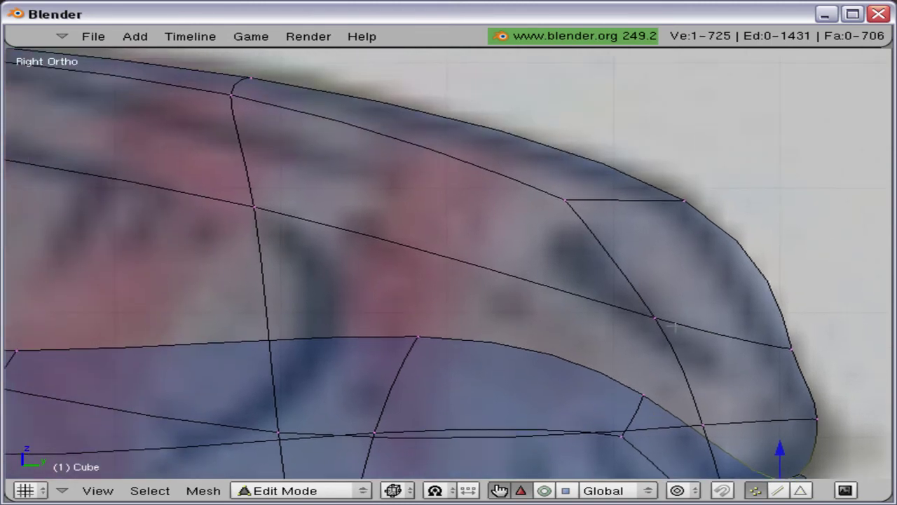
{"action": "right_click", "coordinate": [674, 321]}
{"action": "right_click", "coordinate": [592, 208], "text": "shift"}
{"action": "right_click", "coordinate": [683, 199], "text": "shift"}
{"action": "right_click", "coordinate": [789, 353], "text": "shift"}
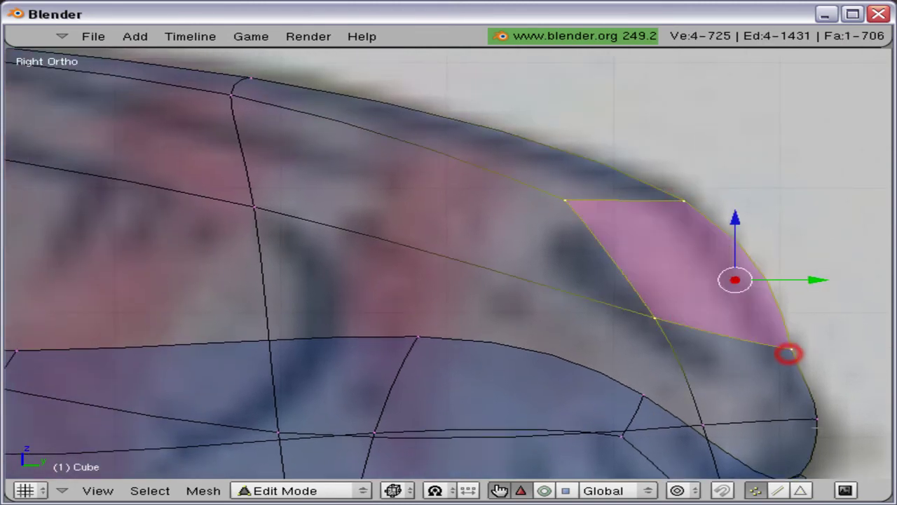
{"action": "right_click", "coordinate": [803, 415], "text": "shift"}
{"action": "right_click", "coordinate": [692, 413], "text": "shift"}
{"action": "right_click", "coordinate": [279, 430], "text": "shift"}
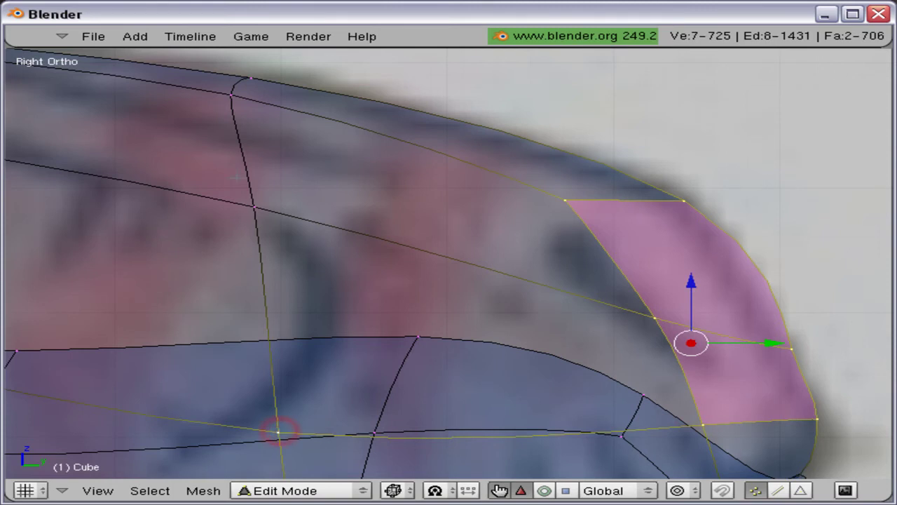
{"action": "right_click", "coordinate": [237, 176], "text": "shift"}
{"action": "right_click", "coordinate": [245, 105], "text": "shift"}
Step: Try to cut a closed nostril outline into the selected snout faces with Knife (Exact)
{"action": "key", "text": "k"}
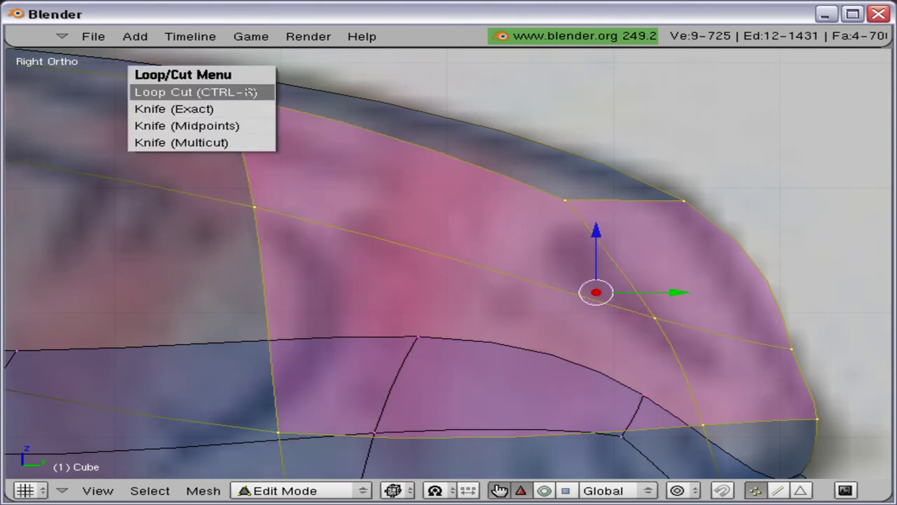
{"action": "left_click", "coordinate": [196, 108]}
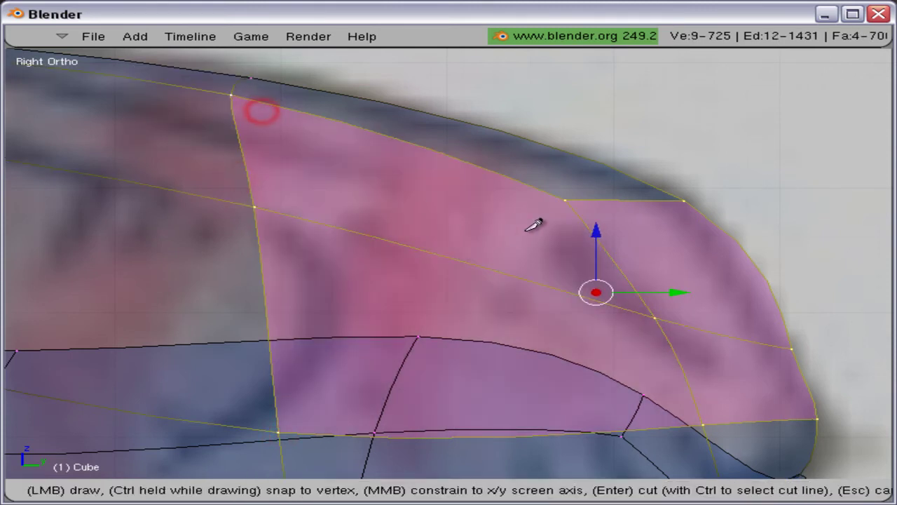
{"action": "mouse_move", "coordinate": [576, 216]}
{"action": "left_mouse_down"}
{"action": "mouse_move", "coordinate": [594, 307]}
{"action": "mouse_move", "coordinate": [577, 304]}
{"action": "left_mouse_up"}
{"action": "left_click", "coordinate": [678, 360]}
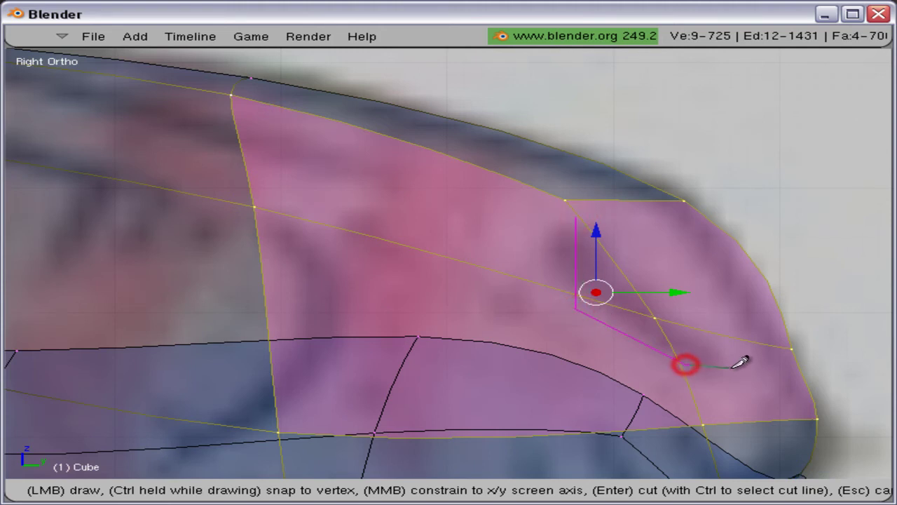
{"action": "left_click", "coordinate": [569, 207]}
{"action": "key", "text": "Return"}
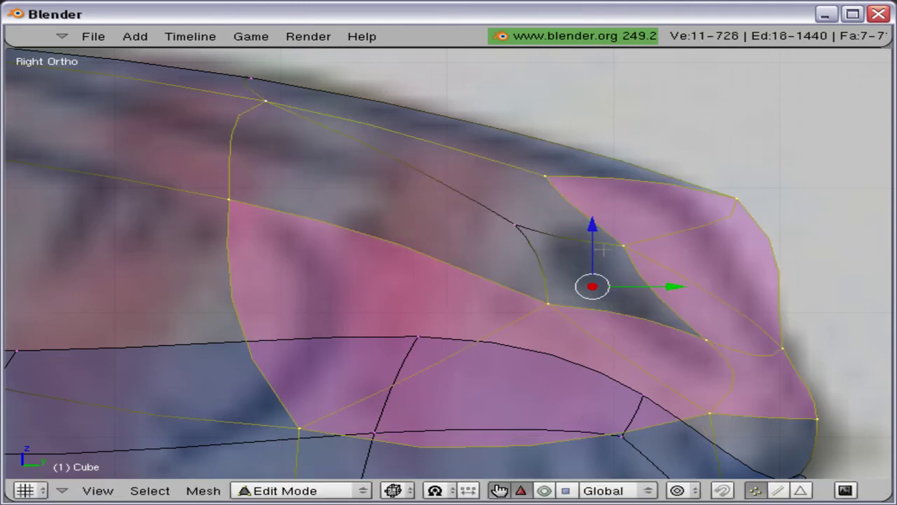
Step: Try moving the upper snout-tip outline vertex back, then undo that move together with the nostril cut
{"action": "right_click", "coordinate": [725, 203]}
{"action": "key", "text": "g"}
{"action": "left_click", "coordinate": [653, 206]}
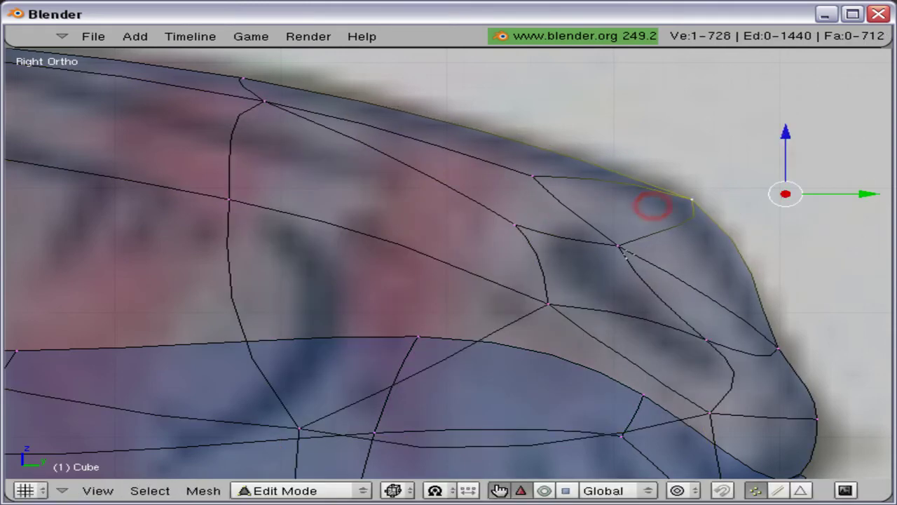
{"action": "right_click", "coordinate": [622, 250]}
{"action": "key", "text": "ctrl+z"}
{"action": "key", "text": "ctrl+z"}
{"action": "key", "text": "ctrl+z"}
{"action": "key", "text": "ctrl+z"}
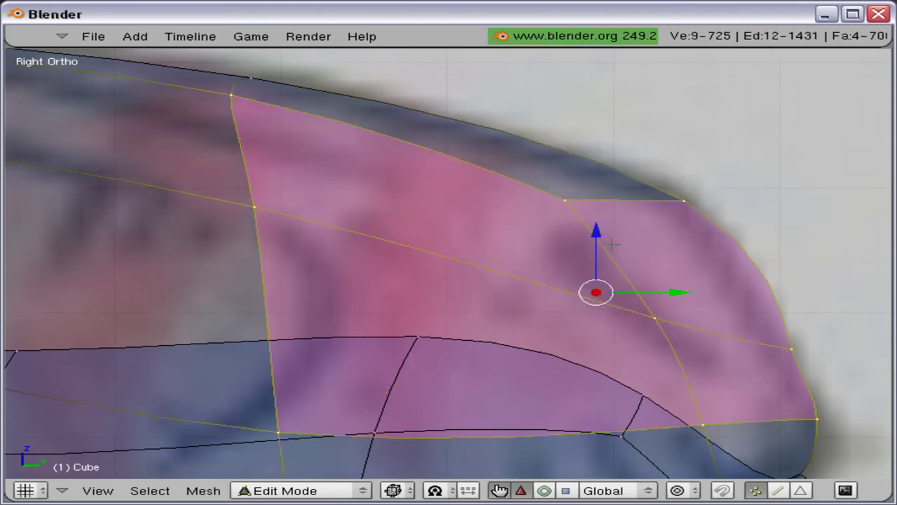
Step: Clear the selection and move the side vertex beside the nostril slightly back toward the eye
{"action": "key", "text": "a"}
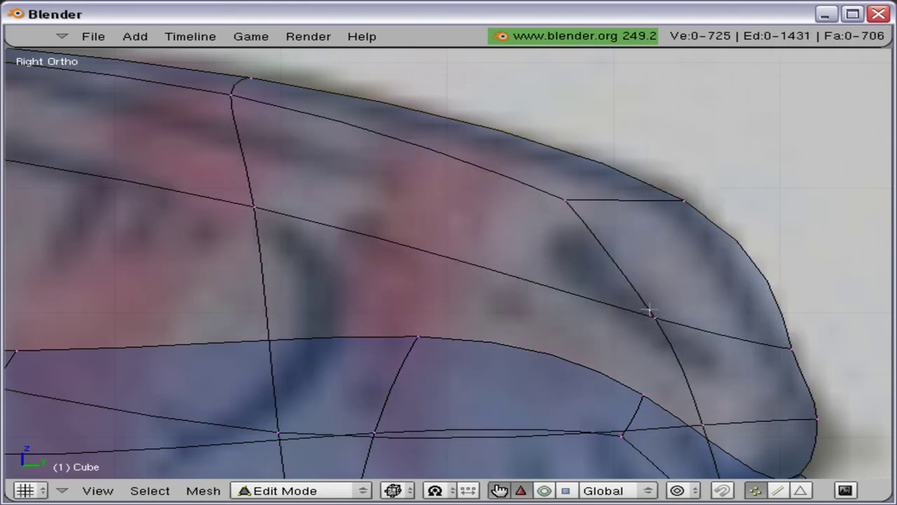
{"action": "right_click", "coordinate": [647, 309]}
{"action": "key", "text": "g"}
{"action": "left_click", "coordinate": [625, 311]}
Step: Try a loop cut along the top of the snout, slid toward its side, and inspect it in shaded view
{"action": "key", "text": "ctrl+r"}
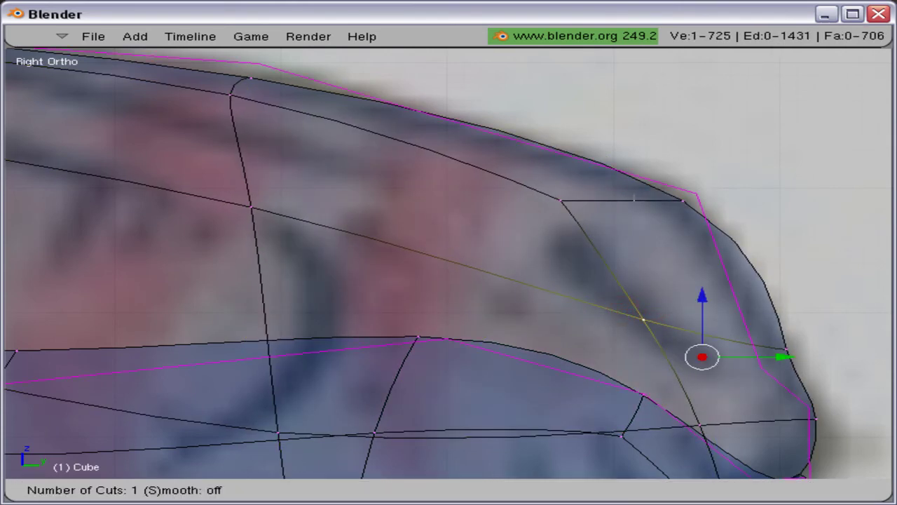
{"action": "left_click", "coordinate": [633, 199]}
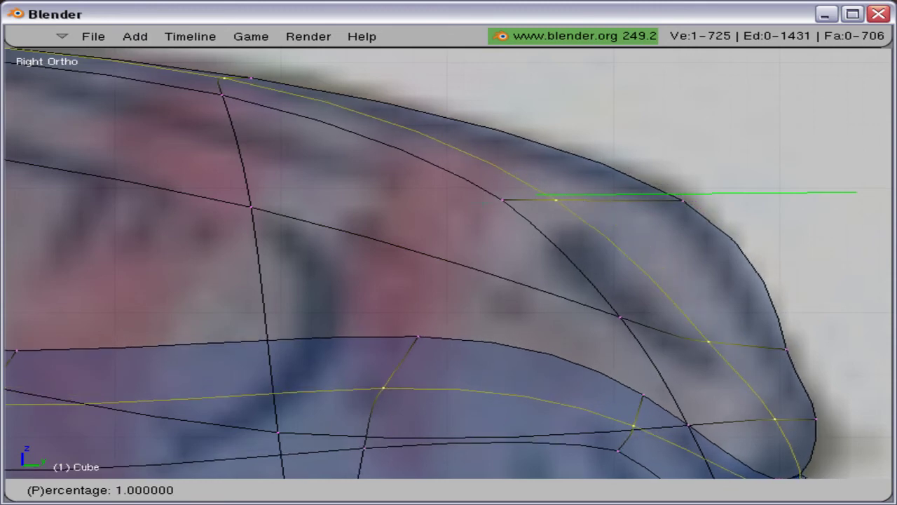
{"action": "left_click", "coordinate": [559, 190]}
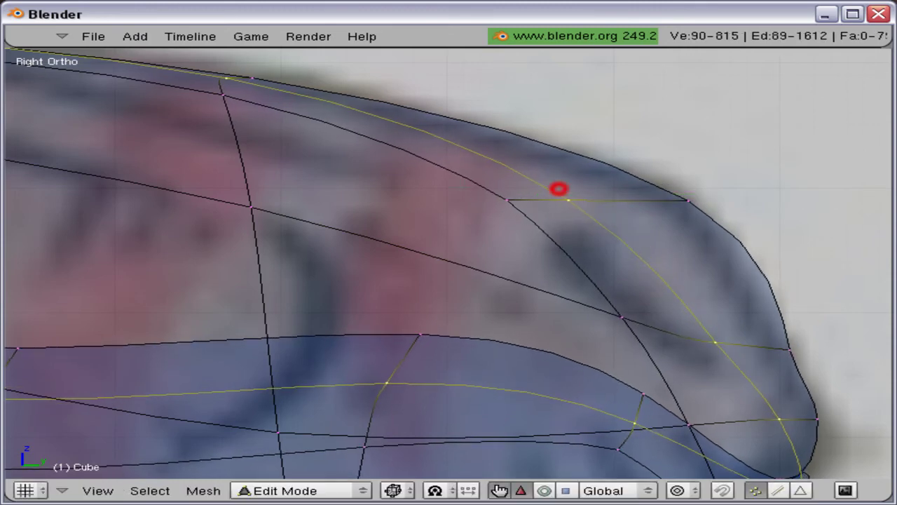
{"action": "scroll", "coordinate": [558, 190], "scroll_direction": "down", "scroll_amount": 4}
{"action": "scroll", "coordinate": [291, 178], "scroll_direction": "down", "scroll_amount": 3}
{"action": "middle_click_drag", "start_coordinate": [269, 181], "coordinate": [304, 335], "text": "shift"}
{"action": "key", "text": "z"}
{"action": "middle_click_drag", "start_coordinate": [420, 252], "coordinate": [171, 283]}
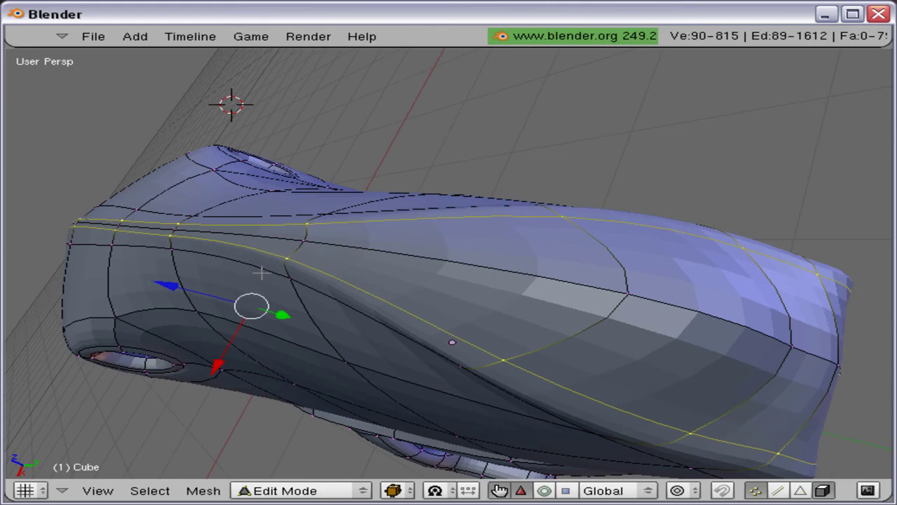
{"action": "middle_click_drag", "start_coordinate": [271, 273], "coordinate": [334, 210]}
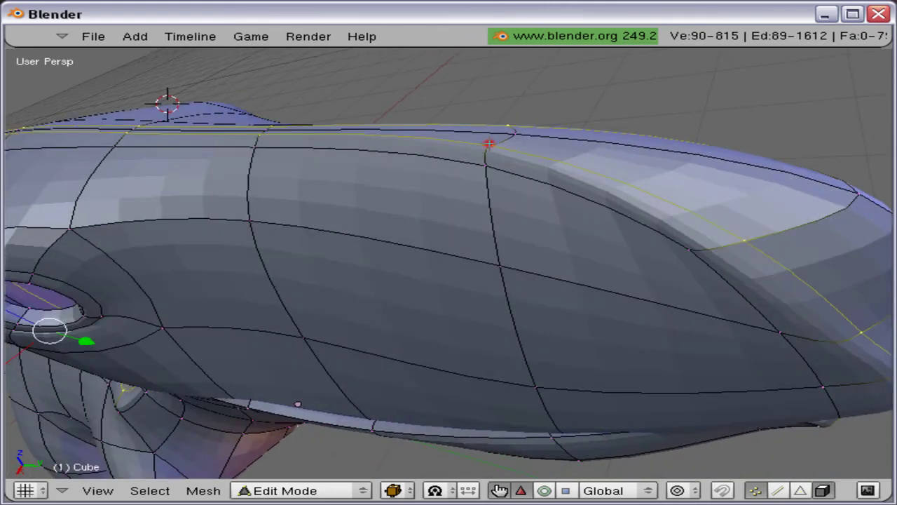
Step: Undo the loop cut along the top of the snout
{"action": "right_click", "coordinate": [489, 144]}
{"action": "key", "text": "ctrl+z"}
{"action": "key", "text": "ctrl+z"}
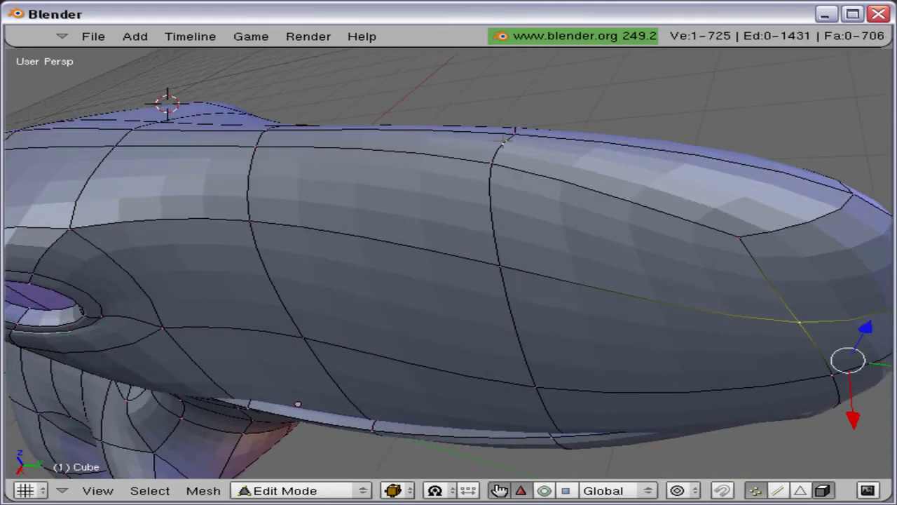
Step: Switch to face selection and select the three adjoining faces from the snout's top down to its front side
{"action": "key", "text": "KP_3"}
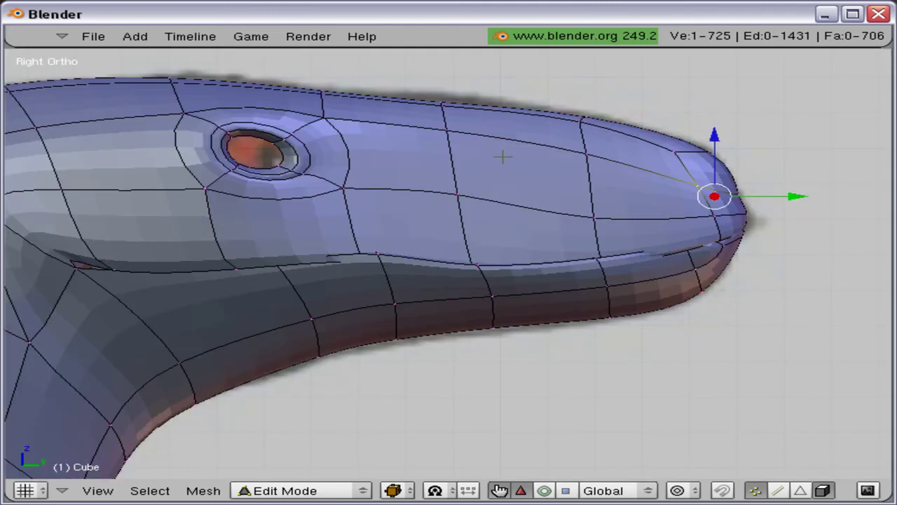
{"action": "middle_click_drag", "start_coordinate": [581, 138], "coordinate": [459, 246]}
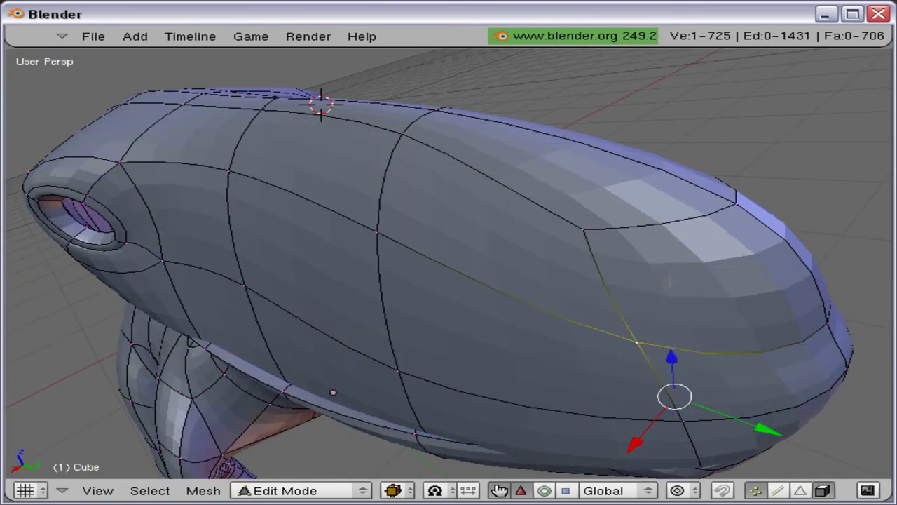
{"action": "key", "text": "ctrl+Tab"}
{"action": "left_click", "coordinate": [595, 259]}
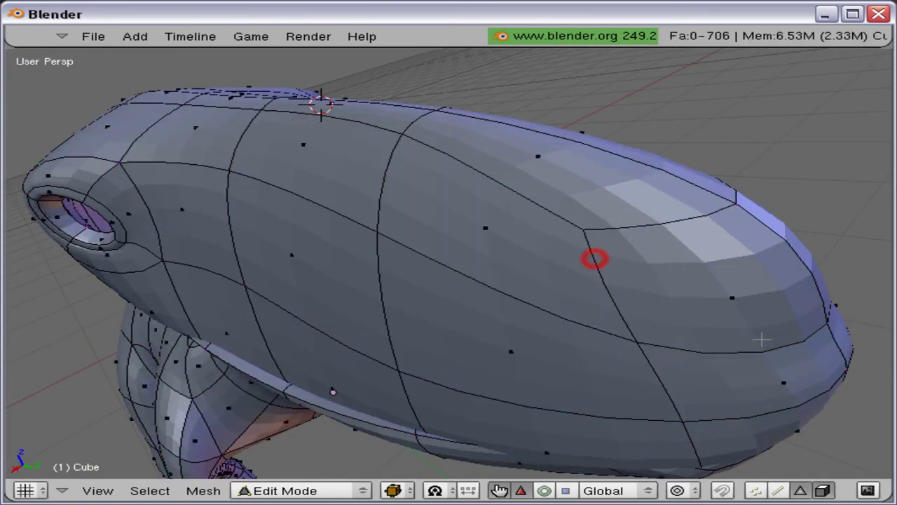
{"action": "right_click", "coordinate": [774, 373]}
{"action": "right_click", "coordinate": [717, 273], "text": "shift"}
{"action": "right_click", "coordinate": [591, 181], "text": "shift"}
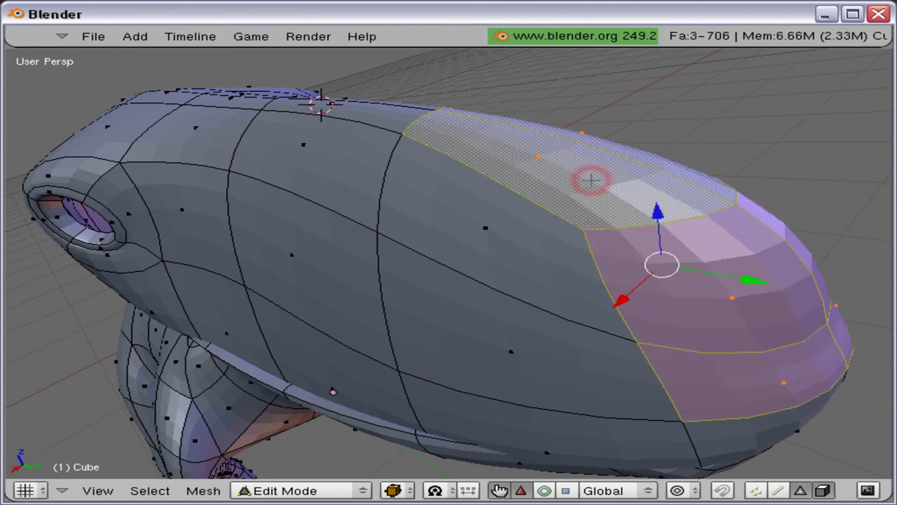
Step: Cut the three selected faces with Knife (Midpoints), from the snout's top edge down to the tip
{"action": "key", "text": "KP_3"}
{"action": "middle_click_drag", "start_coordinate": [550, 188], "coordinate": [527, 202], "text": "shift"}
{"action": "middle_click_drag", "start_coordinate": [527, 203], "coordinate": [337, 312], "text": "shift"}
{"action": "key", "text": "k"}
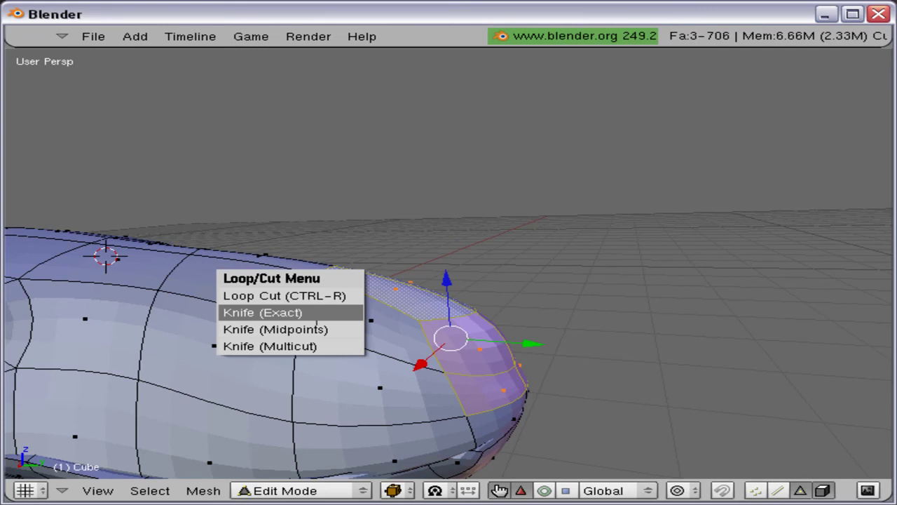
{"action": "left_click", "coordinate": [312, 328]}
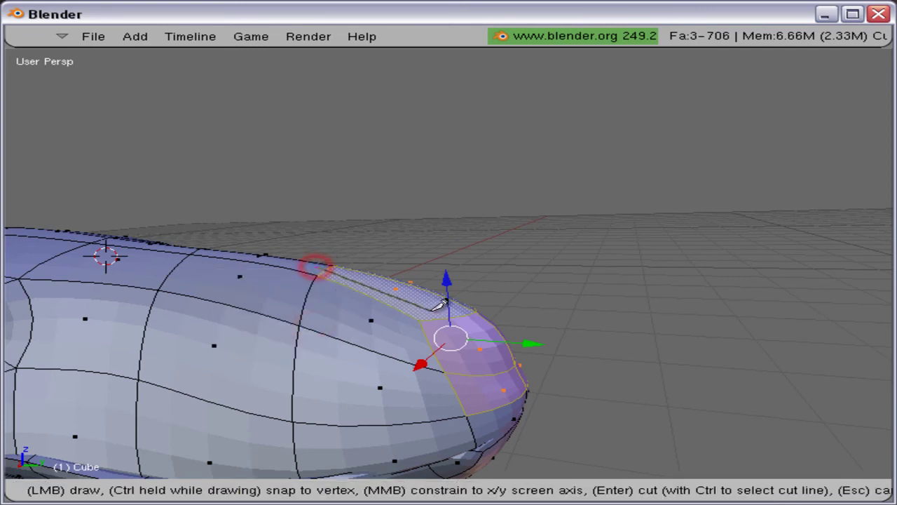
{"action": "mouse_move", "coordinate": [315, 267]}
{"action": "left_mouse_down"}
{"action": "mouse_move", "coordinate": [428, 307]}
{"action": "mouse_move", "coordinate": [516, 401]}
{"action": "left_mouse_up"}
{"action": "key", "text": "Return"}
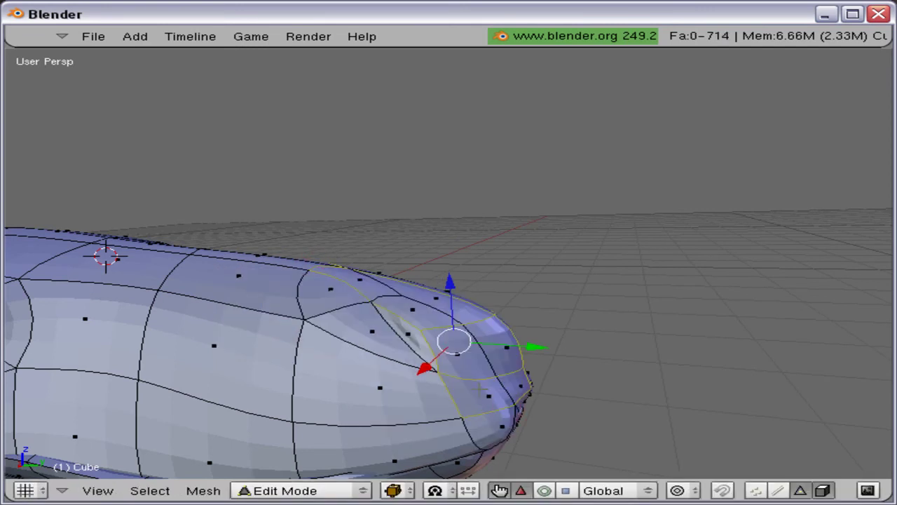
Step: Switch to vertex selection, hide the transform manipulator and merge the new vertex at the cut's rear into its centre-line neighbour using At Last
{"action": "middle_click_drag", "start_coordinate": [471, 345], "coordinate": [410, 354]}
{"action": "key", "text": "ctrl+Tab"}
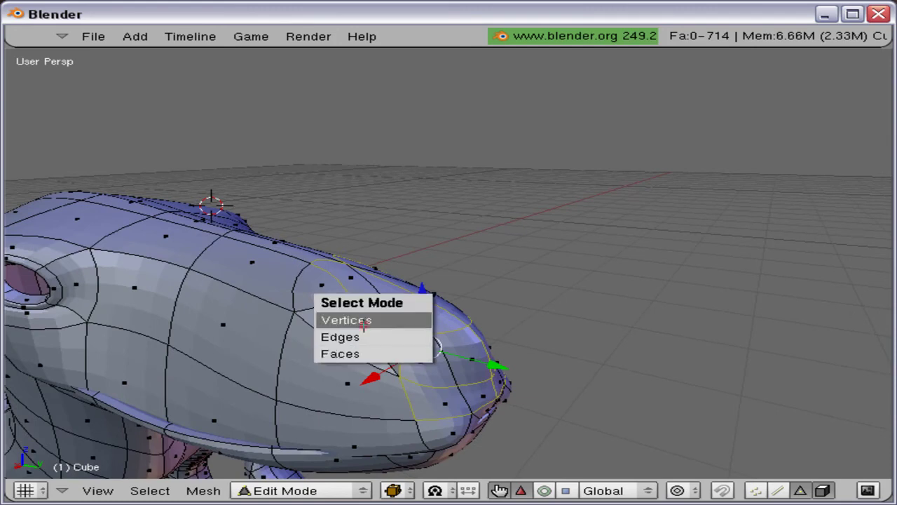
{"action": "left_click", "coordinate": [364, 324]}
{"action": "key", "text": "z"}
{"action": "right_click", "coordinate": [321, 266]}
{"action": "mouse_move", "coordinate": [320, 265]}
{"action": "middle_mouse_down"}
{"action": "mouse_move", "coordinate": [294, 325]}
{"action": "mouse_move", "coordinate": [315, 321]}
{"action": "mouse_move", "coordinate": [324, 298]}
{"action": "middle_mouse_up"}
{"action": "key", "text": "z"}
{"action": "key", "text": "ctrl+space"}
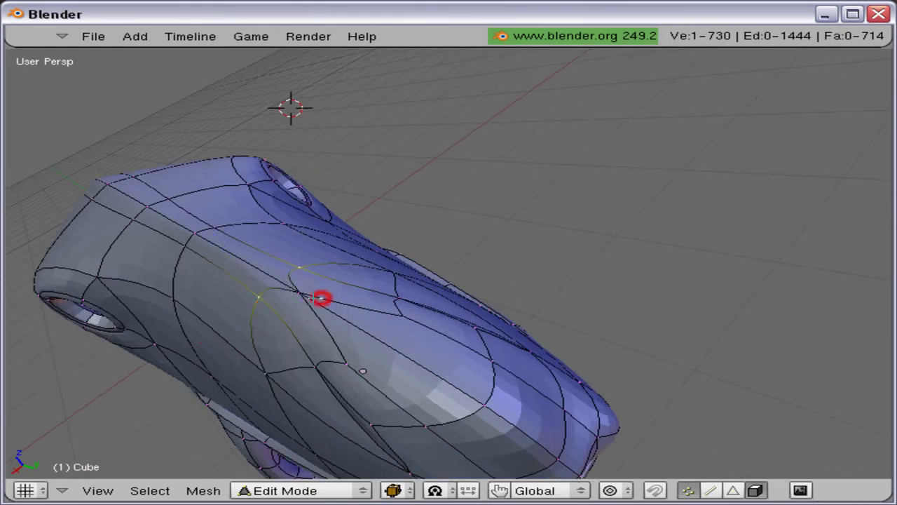
{"action": "right_click", "coordinate": [319, 297], "text": "shift"}
{"action": "key", "text": "w"}
{"action": "left_click", "coordinate": [302, 199]}
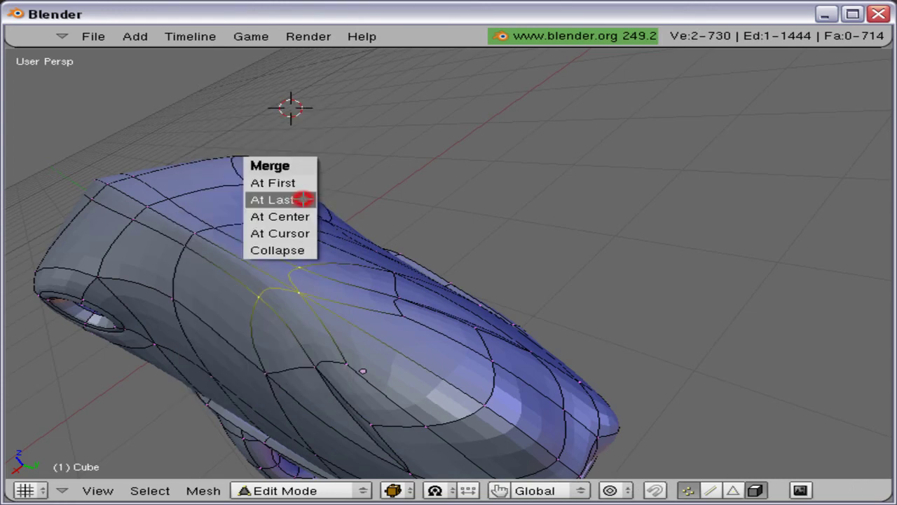
{"action": "left_click", "coordinate": [273, 199]}
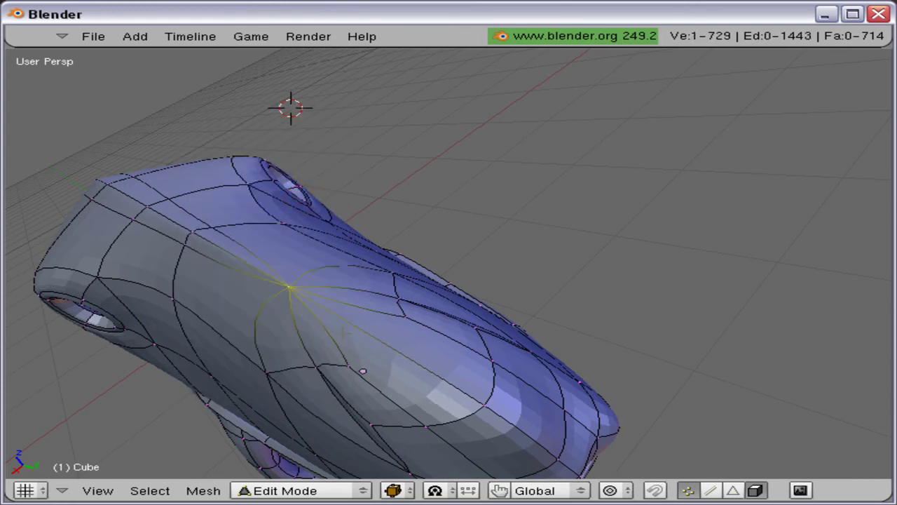
Step: In the side view with see-through wireframe shading, move the vertex on the snout tip's upper outline onto the reference outline
{"action": "middle_click_drag", "start_coordinate": [344, 333], "coordinate": [380, 285]}
{"action": "middle_click_drag", "start_coordinate": [339, 358], "coordinate": [363, 334]}
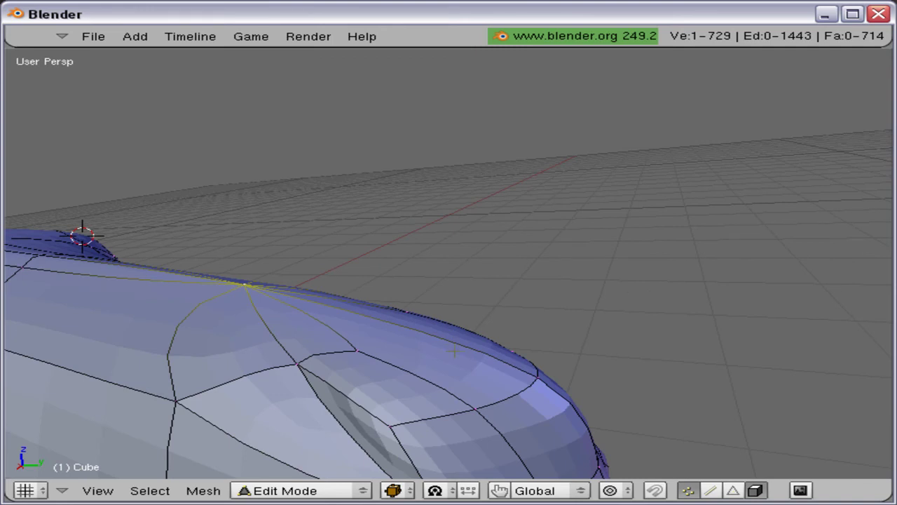
{"action": "middle_click_drag", "start_coordinate": [454, 351], "coordinate": [513, 280]}
{"action": "scroll", "coordinate": [491, 294], "scroll_direction": "down", "scroll_amount": 1}
{"action": "scroll", "coordinate": [515, 336], "scroll_direction": "up", "scroll_amount": 1}
{"action": "right_click", "coordinate": [517, 339]}
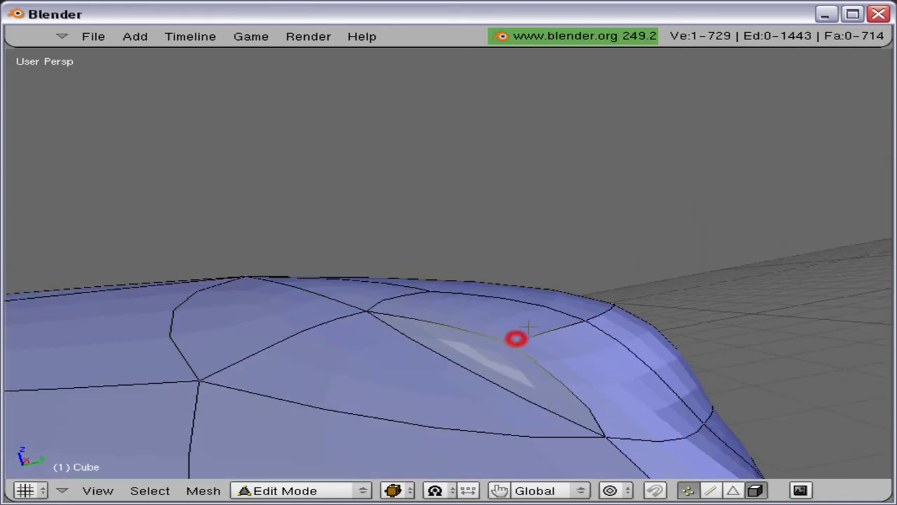
{"action": "left_click", "coordinate": [574, 317]}
{"action": "key", "text": "KP_3"}
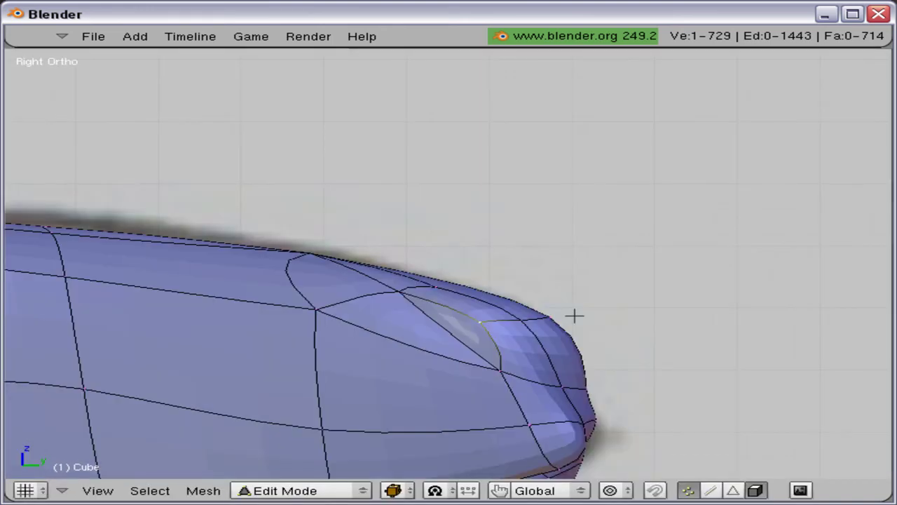
{"action": "key", "text": "alt+z"}
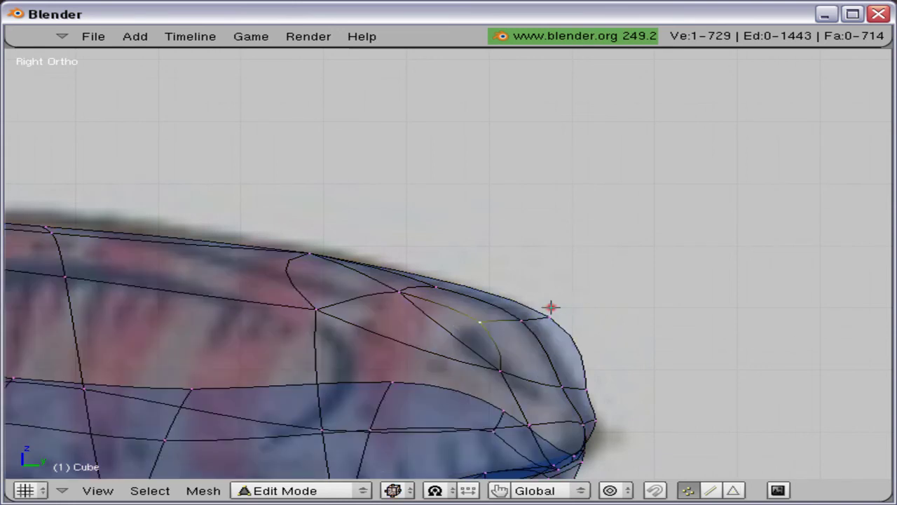
{"action": "key", "text": "g"}
{"action": "left_click", "coordinate": [523, 322]}
Step: Switch to face selection, select the narrow nostril face on the snout's side and extrude it in the top view
{"action": "key", "text": "ctrl+Tab"}
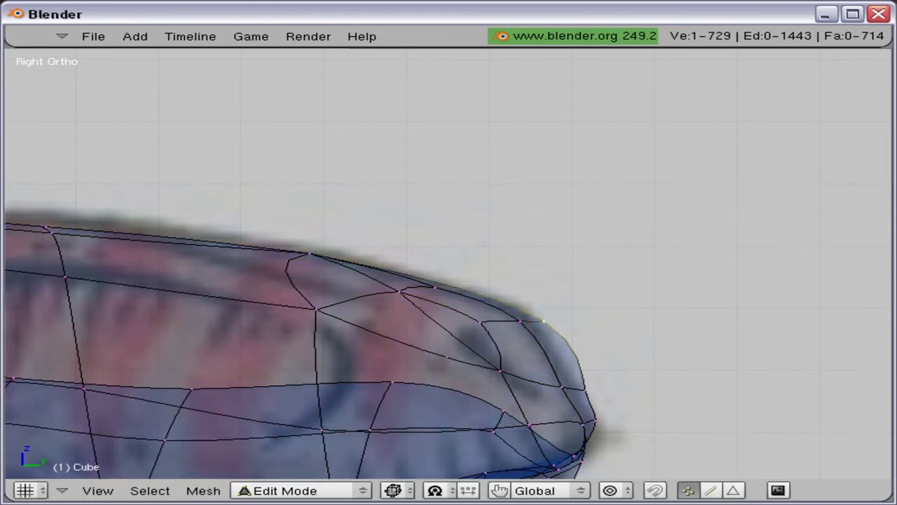
{"action": "key", "text": "ctrl+Tab"}
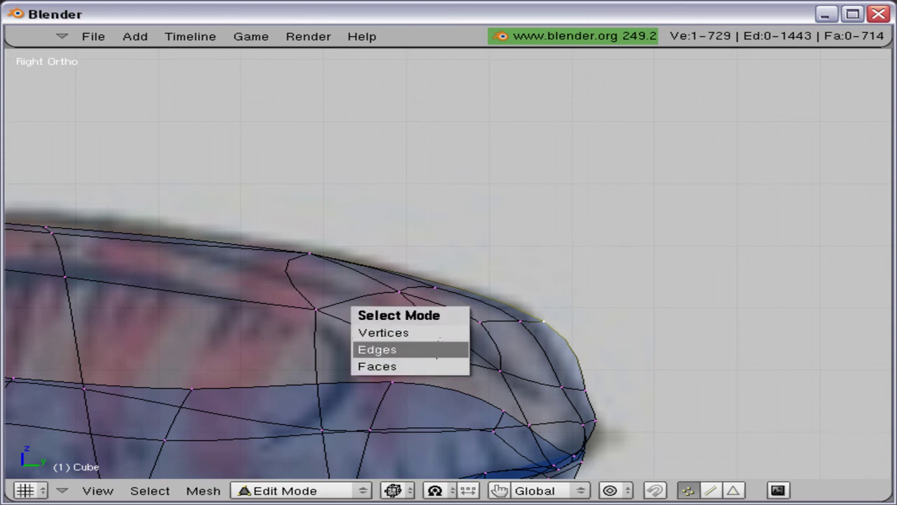
{"action": "left_click", "coordinate": [434, 363]}
{"action": "right_click", "coordinate": [457, 328]}
{"action": "key", "text": "KP_7"}
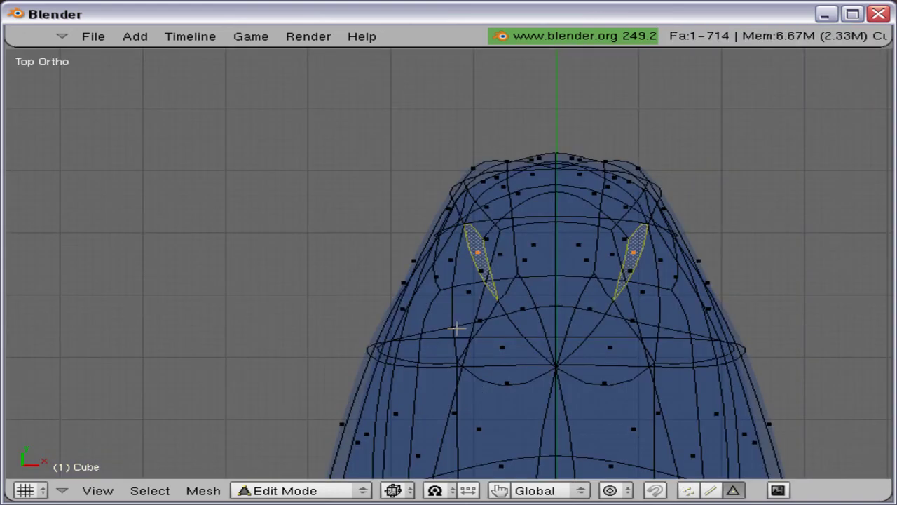
{"action": "key", "text": "e"}
{"action": "left_click", "coordinate": [457, 328]}
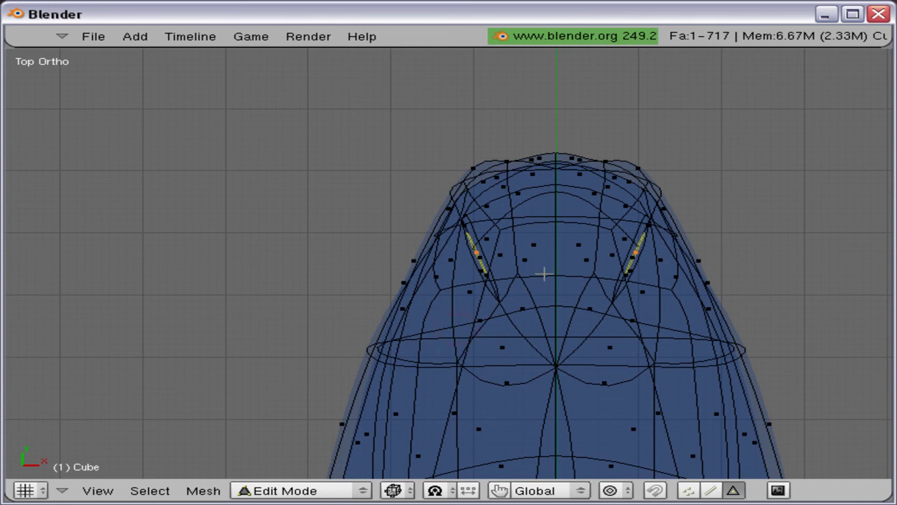
Step: Reposition the extruded nostril face, scale it up by about 1.92 and start scaling it along Z
{"action": "key", "text": "g"}
{"action": "key", "text": "s"}
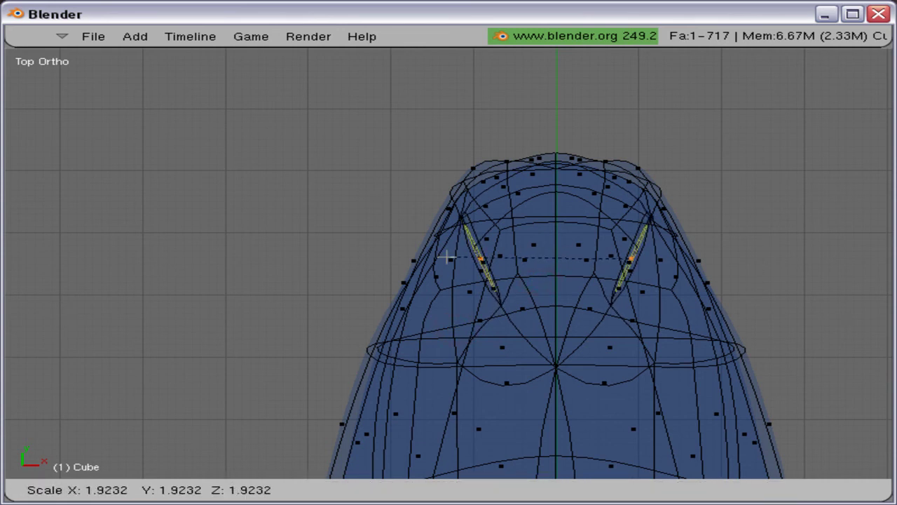
{"action": "left_click", "coordinate": [446, 257]}
{"action": "key", "text": "s"}
{"action": "key", "text": "z"}
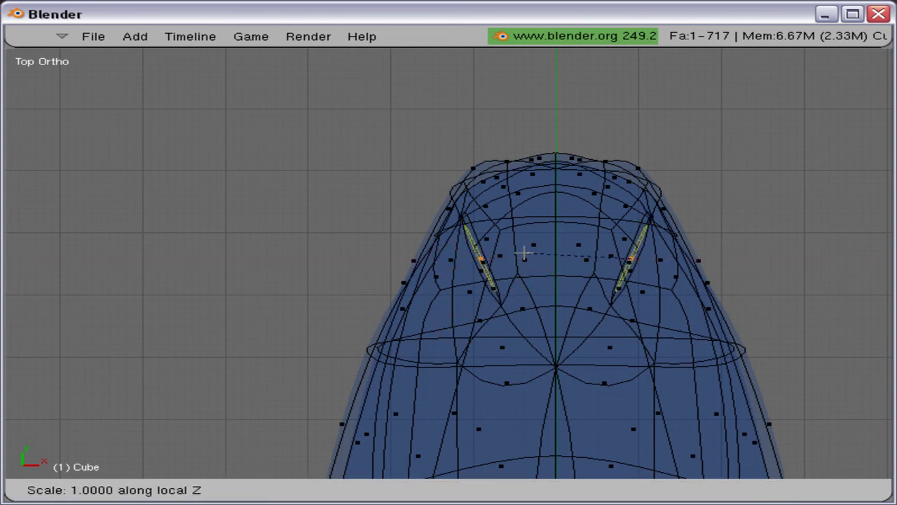